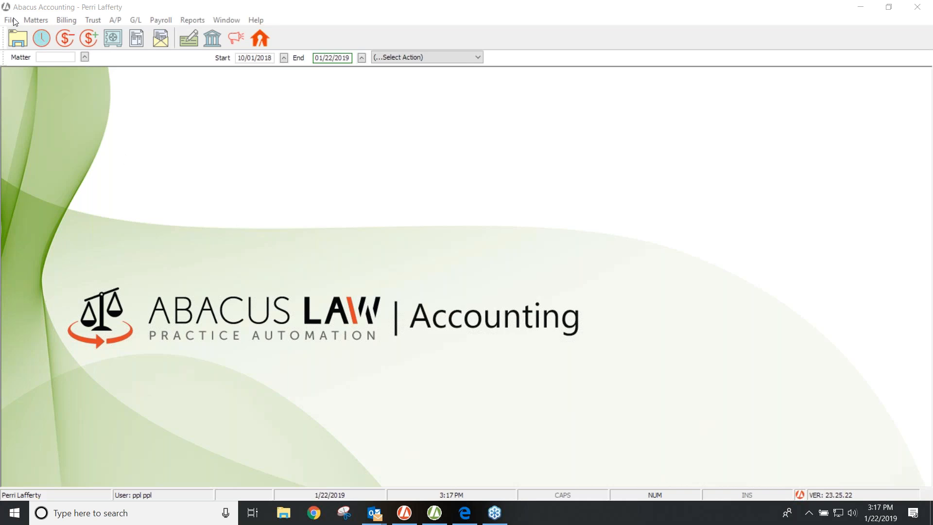
Open the Chart of Accounts and examine the setup of the BOA Trust Account, leaving it unedited.
click(11, 21)
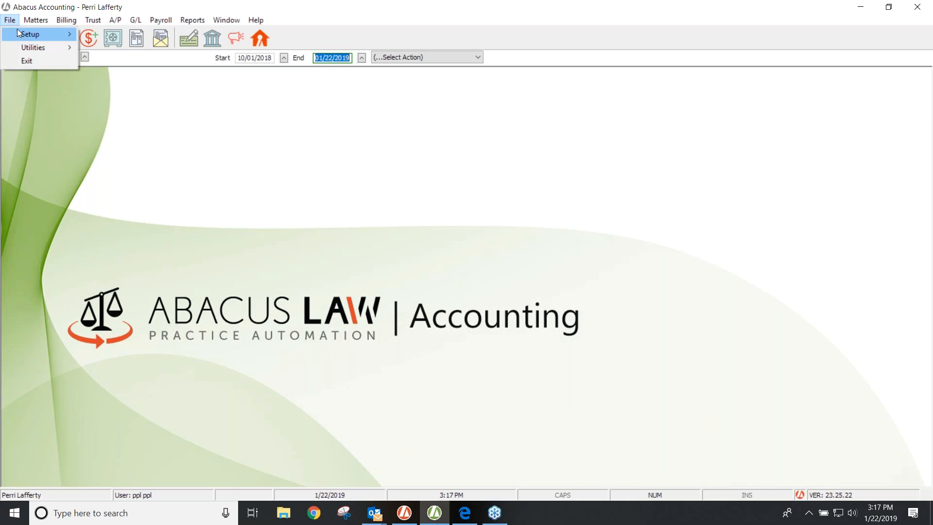
mouse_move(17, 30)
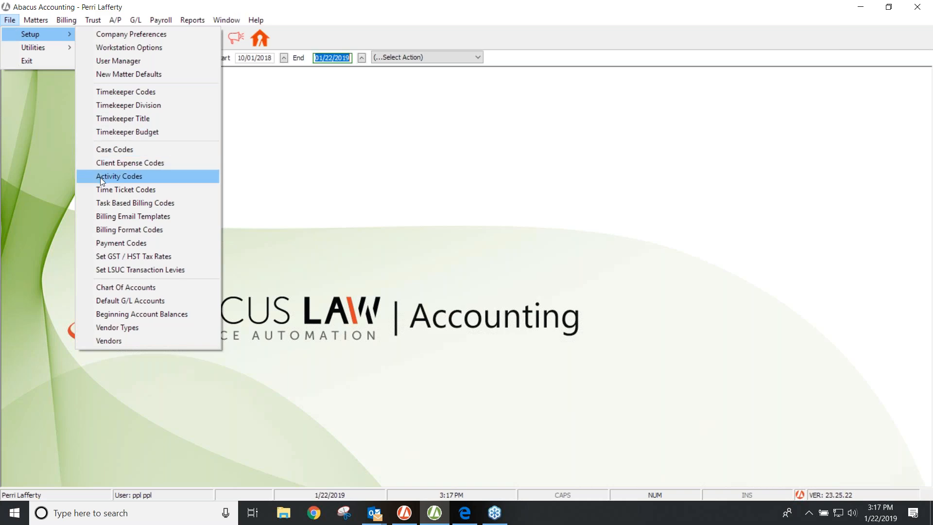
click(101, 286)
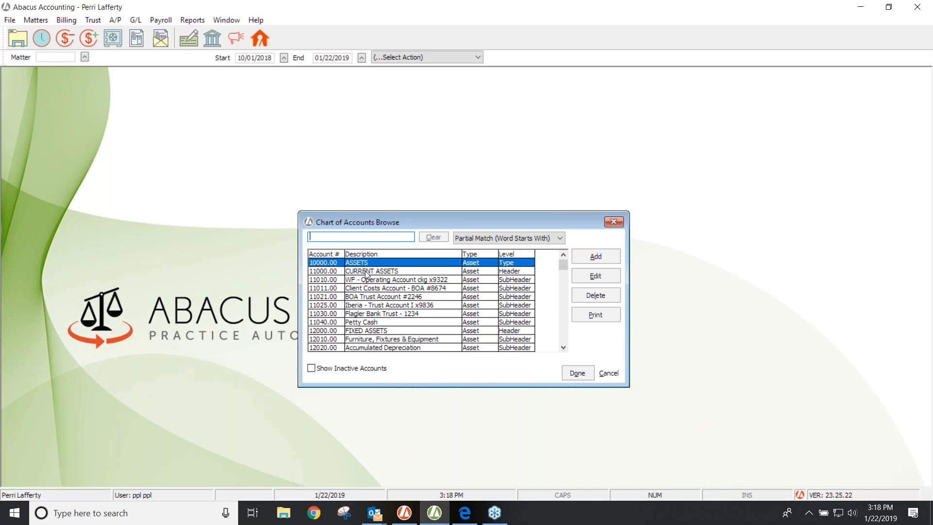
click(358, 298)
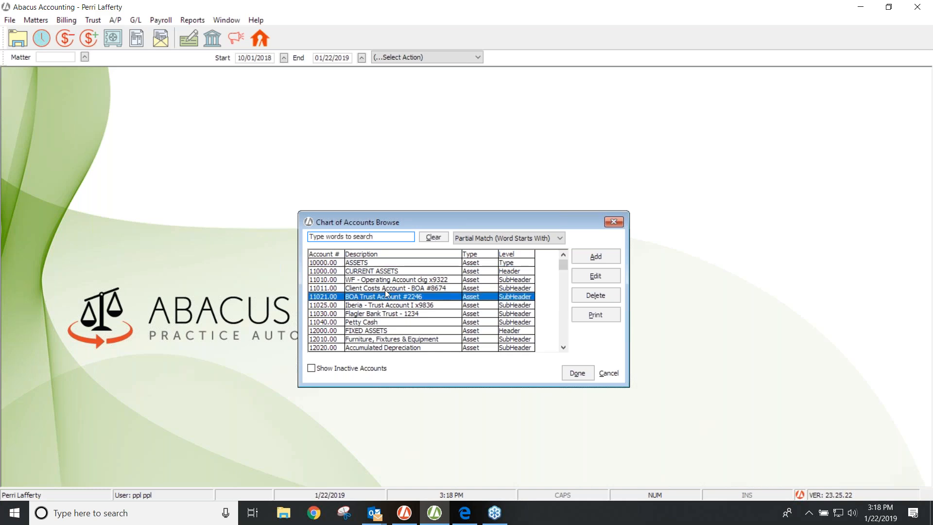
click(594, 275)
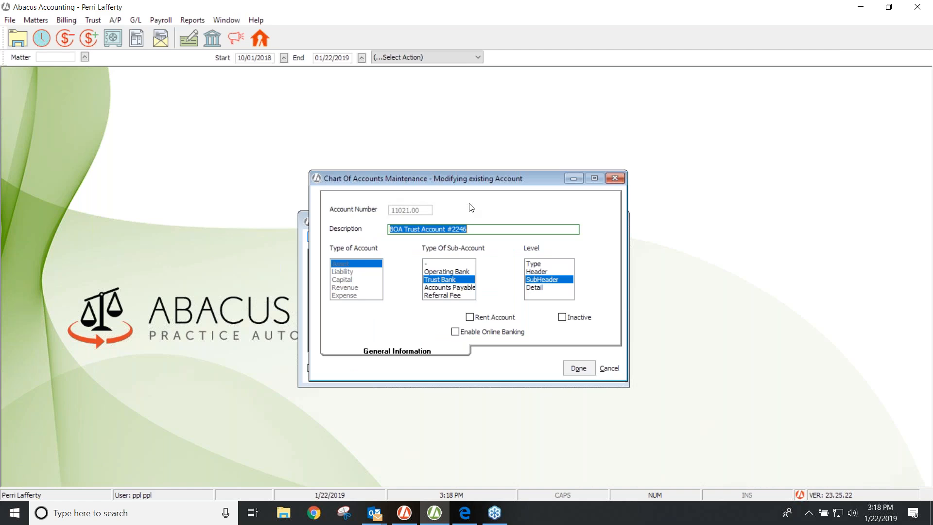
click(612, 180)
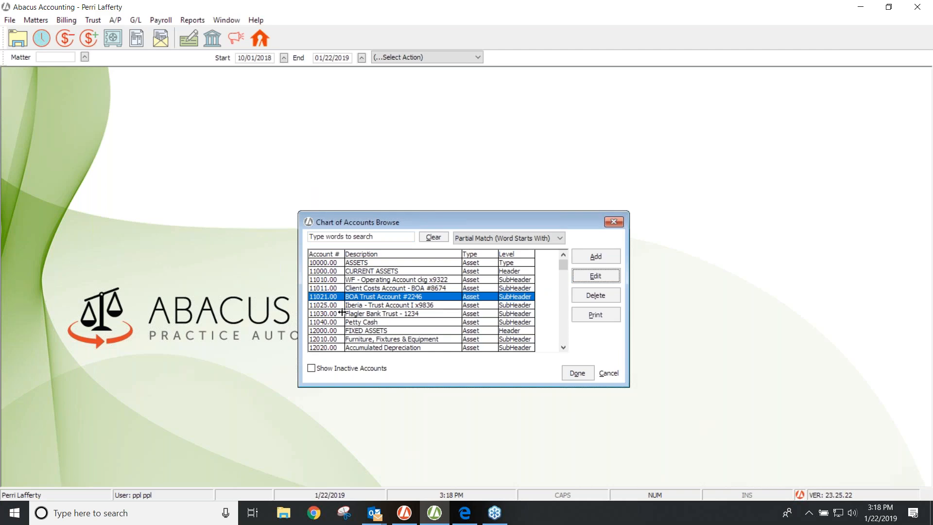
Enlarge the Chart of Accounts window and review the accounts from assets through the operating expenses.
drag(625, 385, 649, 438)
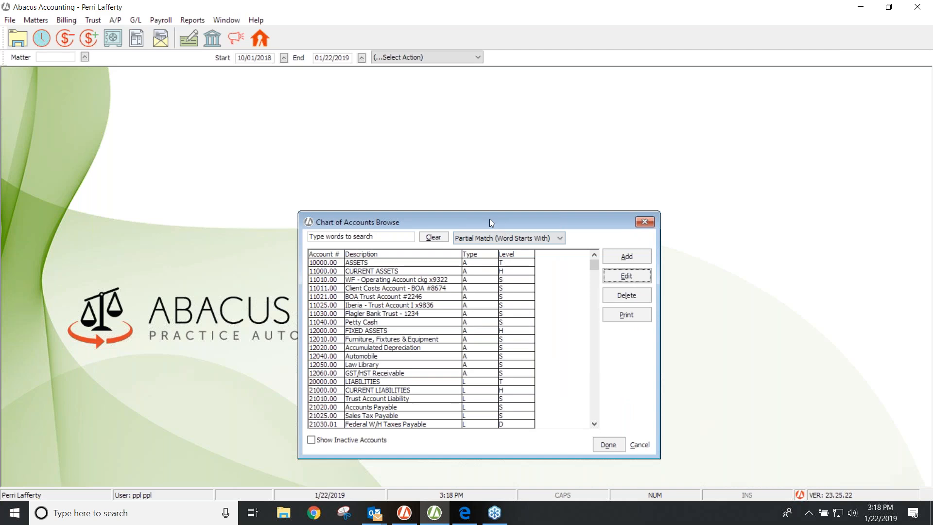
drag(481, 218, 439, 114)
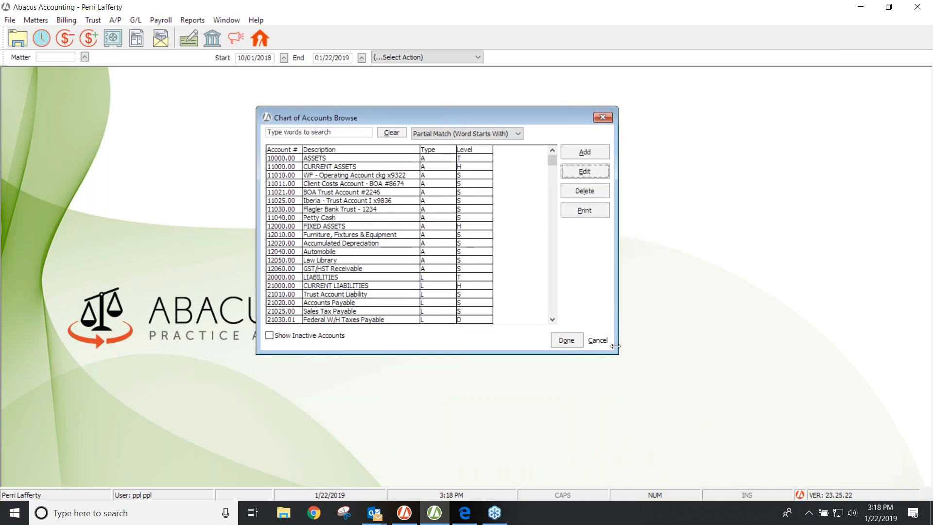
drag(617, 353, 649, 478)
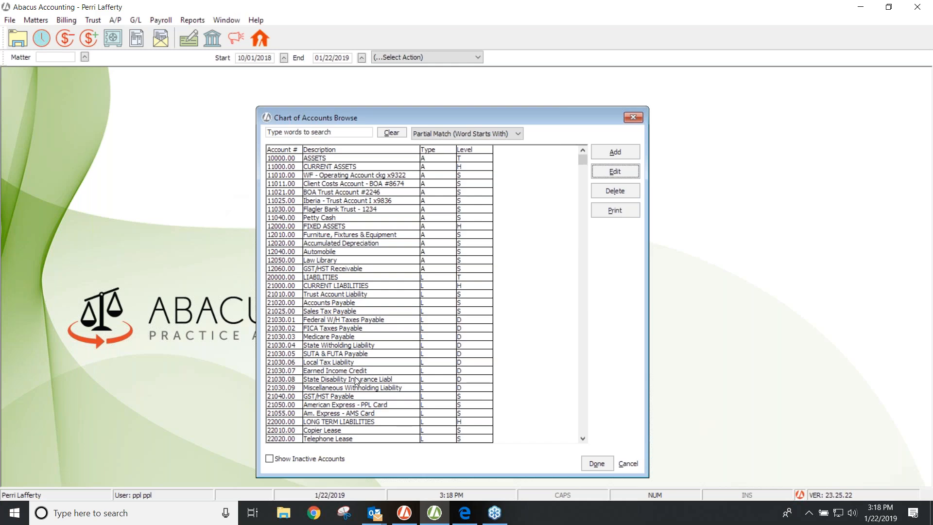
drag(584, 440, 583, 440)
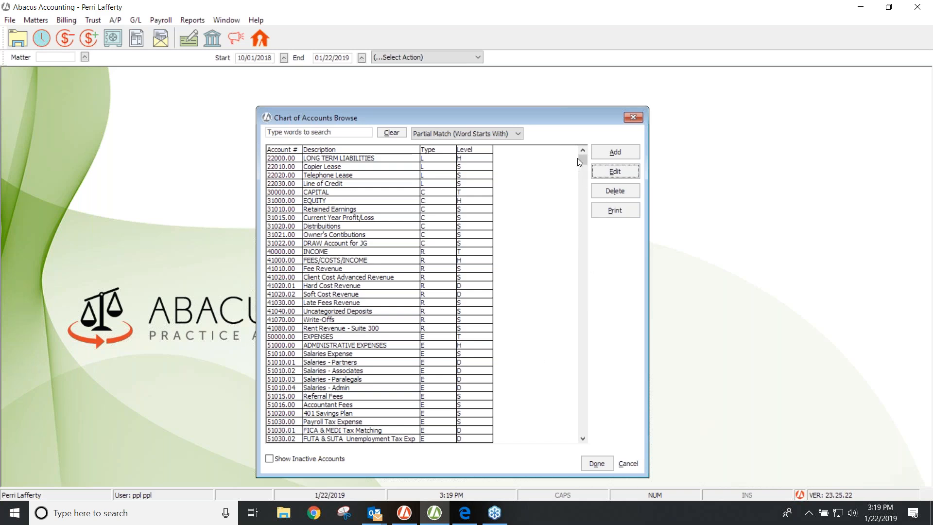
drag(582, 160, 578, 442)
click(582, 439)
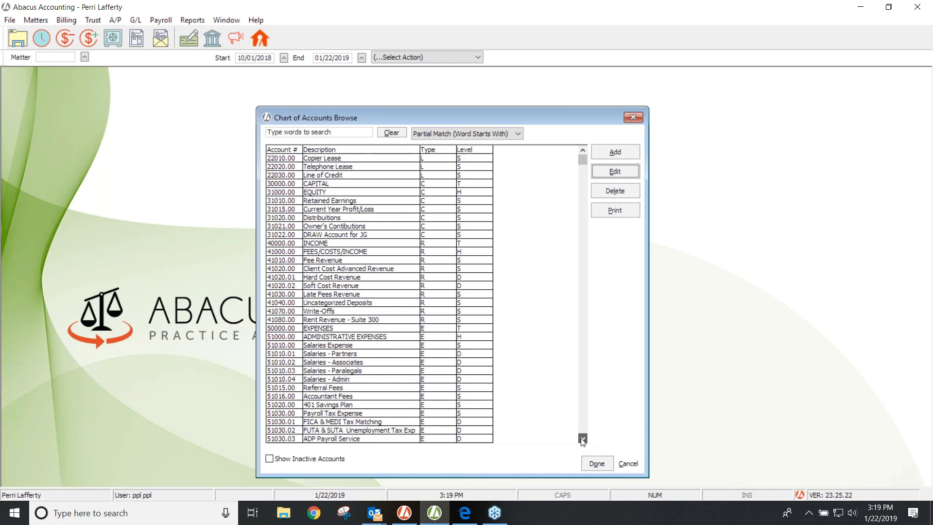
drag(582, 440, 582, 439)
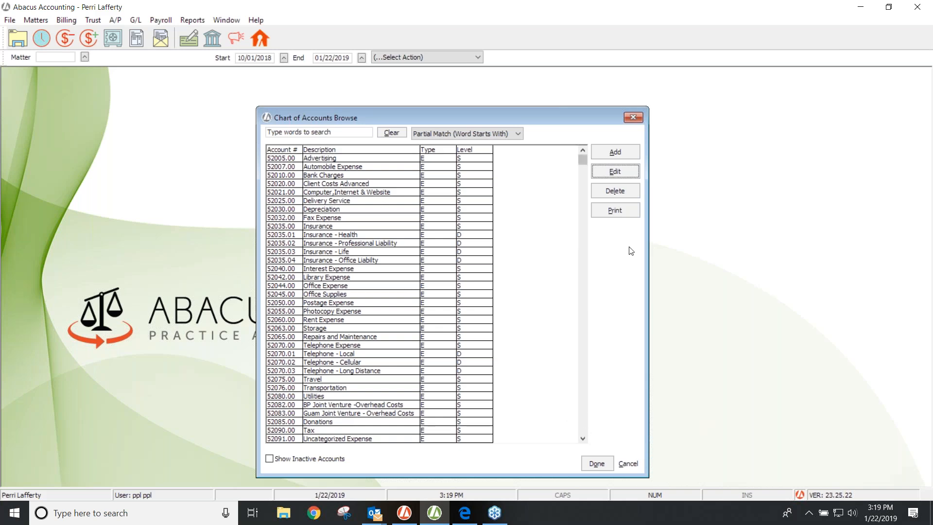
Search the accounts for "operating" and examine the WF operating account's general information, online banking information and advanced details.
click(348, 132)
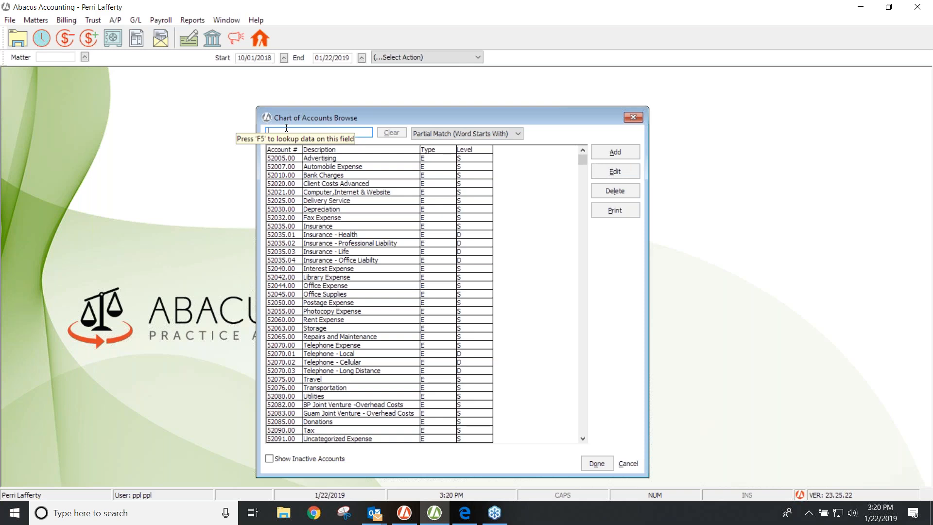
text(operating)
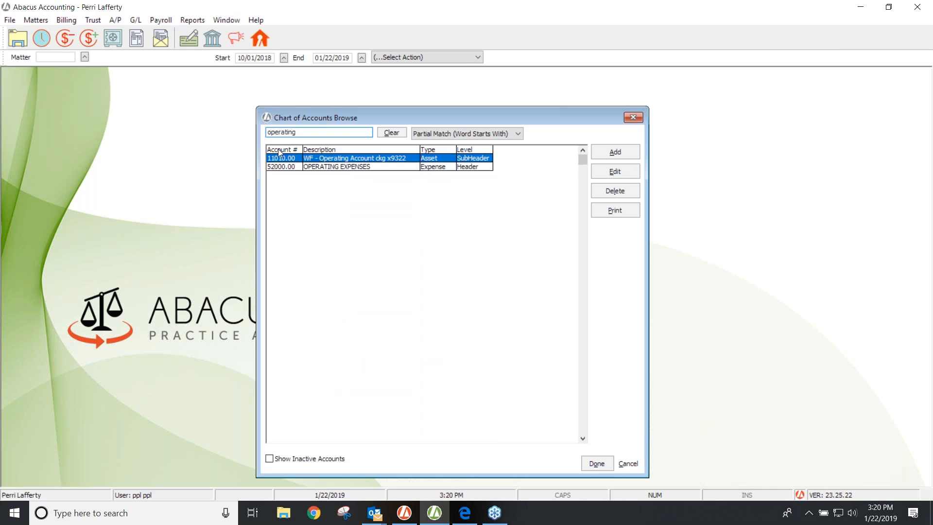
click(604, 172)
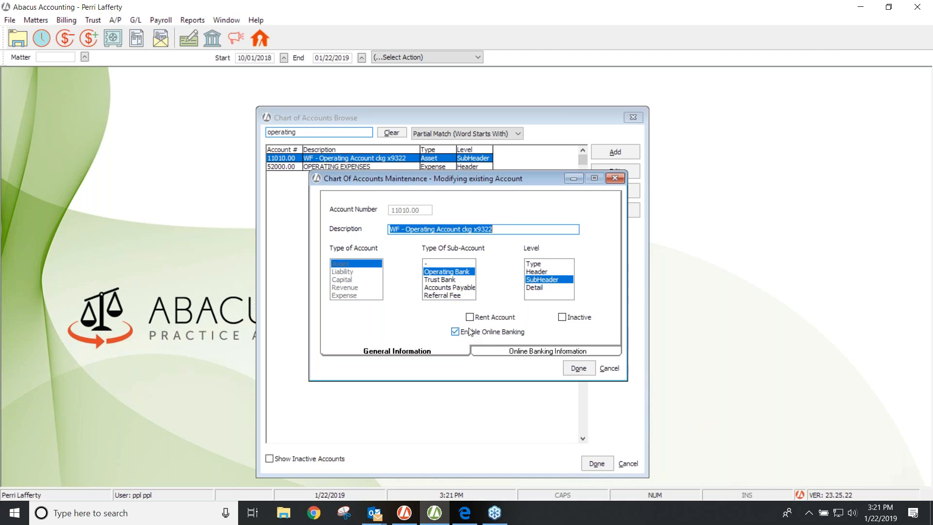
click(534, 354)
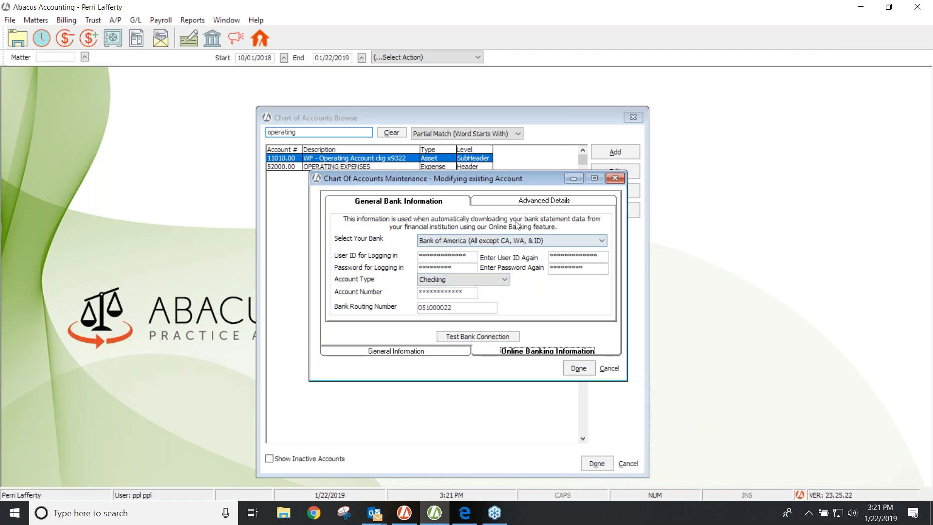
click(515, 205)
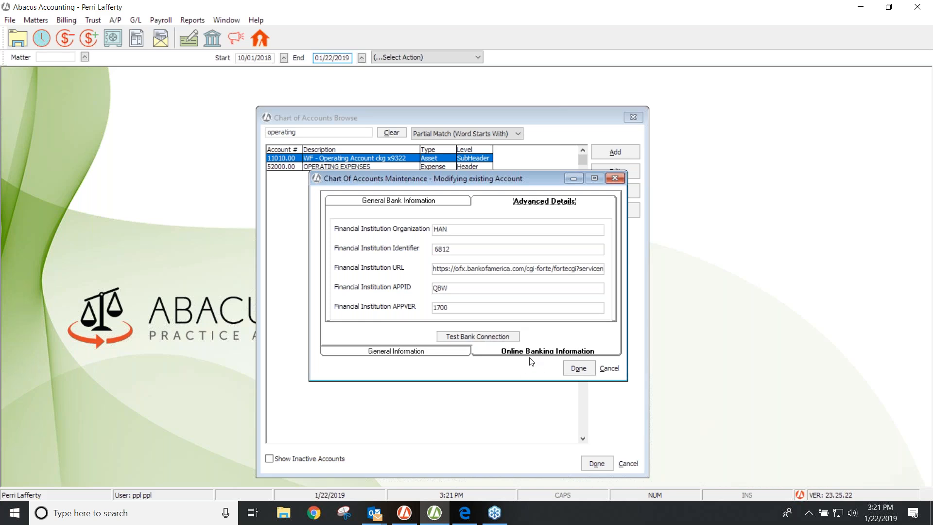
click(446, 354)
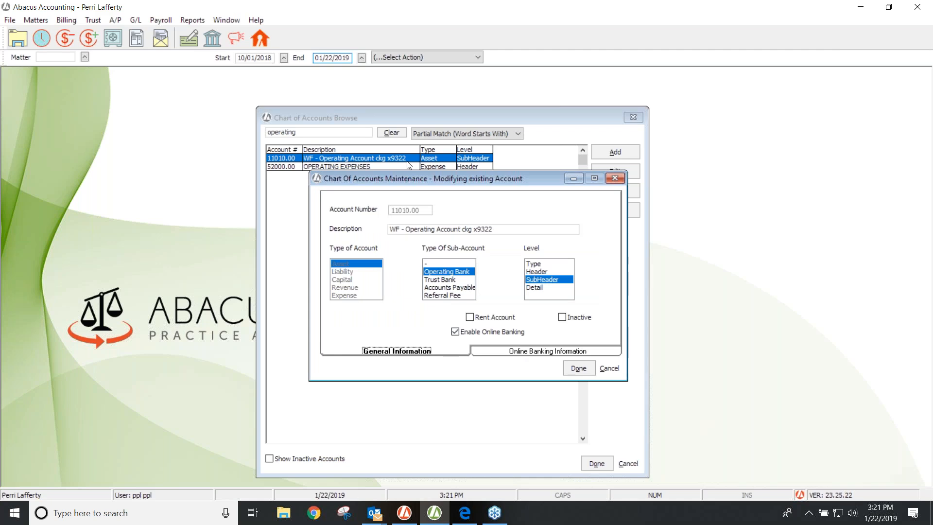
click(614, 179)
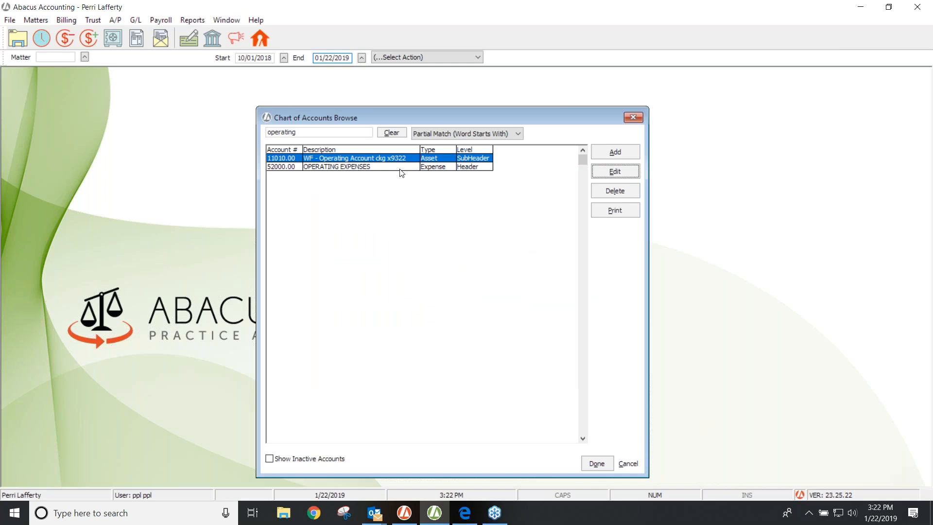
Clear the account search and close the Chart of Accounts.
double_click(314, 134)
key(BackSpace)
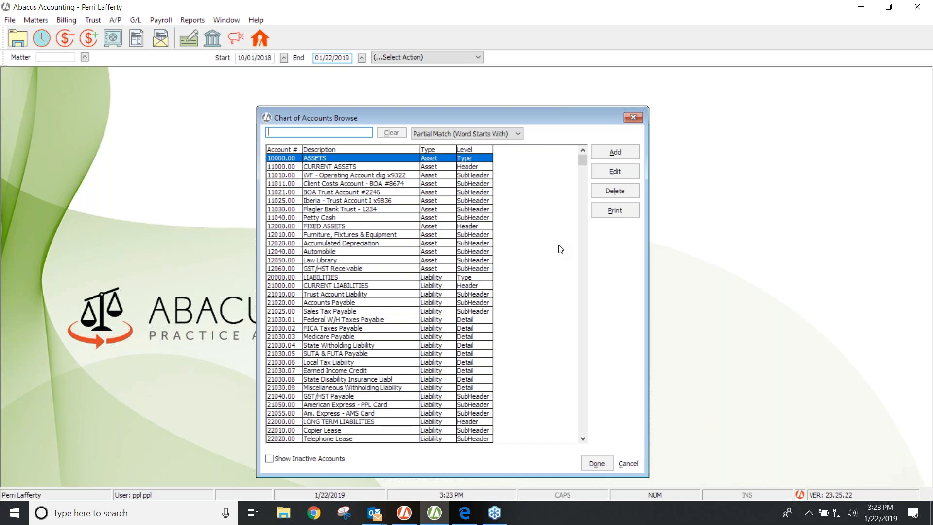
click(634, 117)
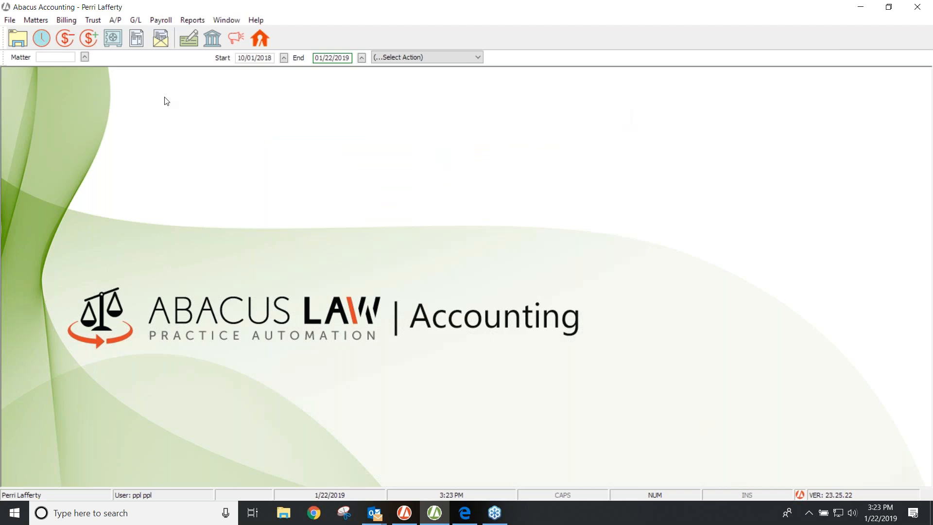
Open the Default G/L Accounts, review the general and payroll defaults, and save them.
click(10, 20)
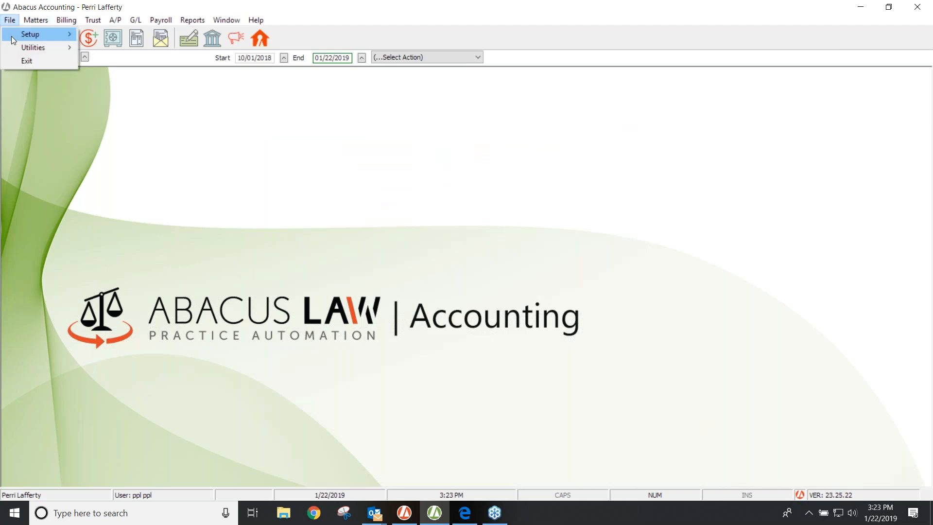
mouse_move(13, 37)
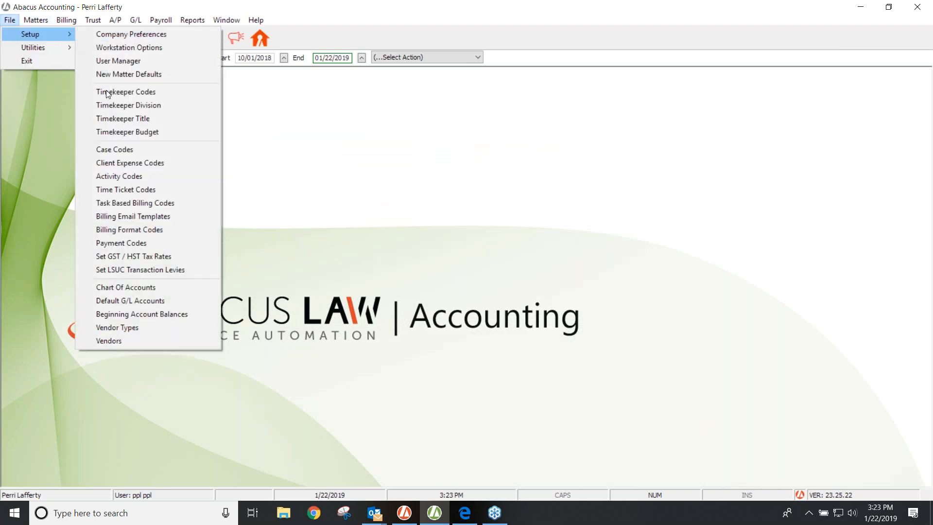
click(122, 299)
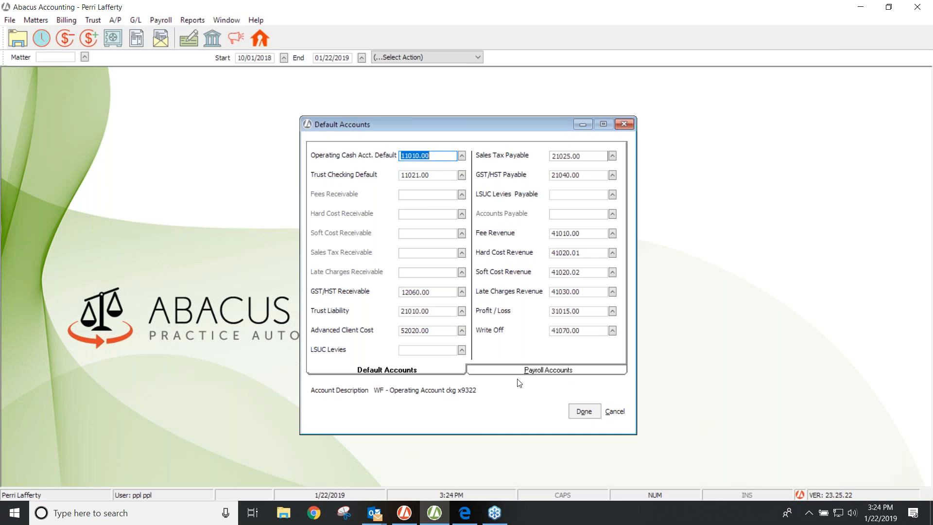
click(541, 370)
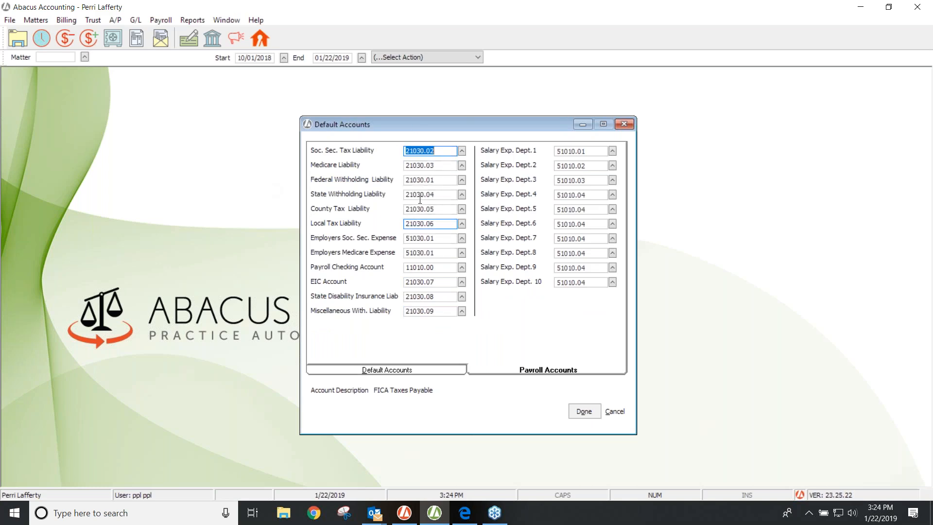
click(413, 279)
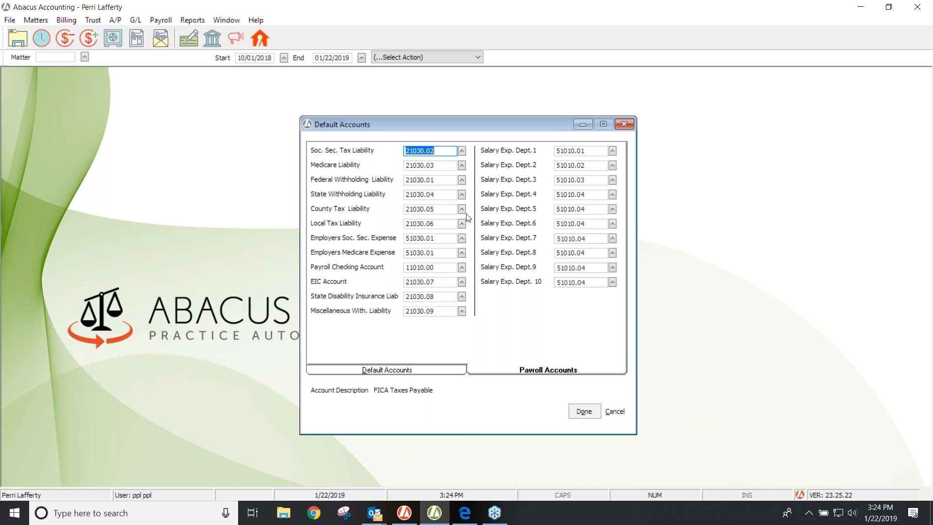
click(581, 413)
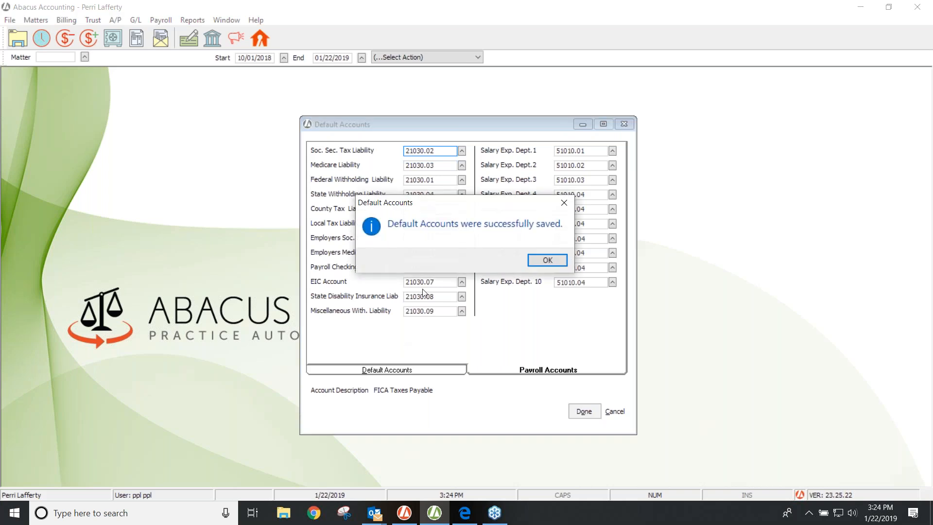
click(534, 266)
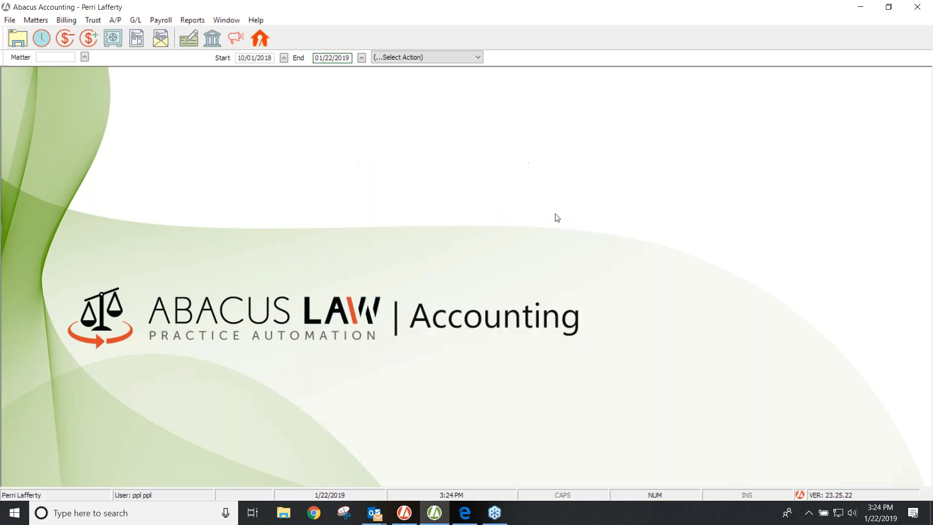
In Beginning Account Balances, add a debit beginning balance of 4500.00 for the Accountant Fees account.
click(9, 21)
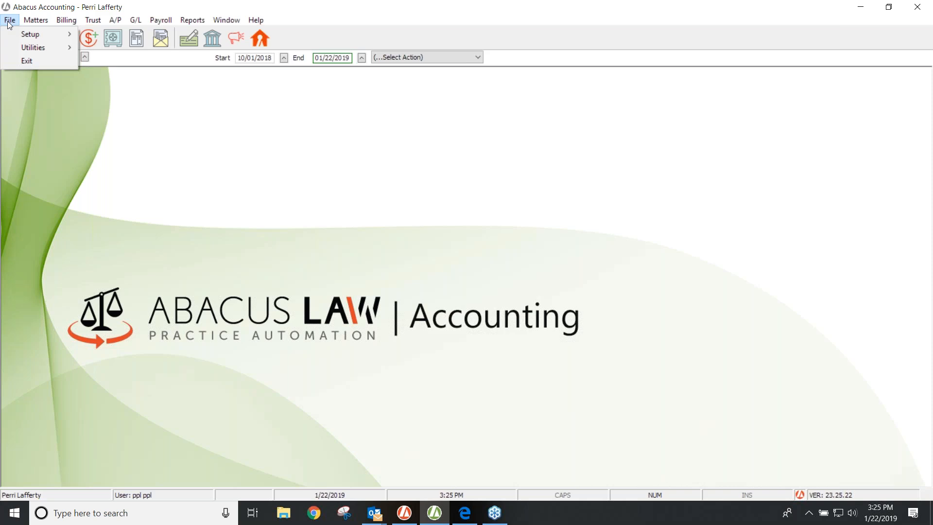
mouse_move(11, 33)
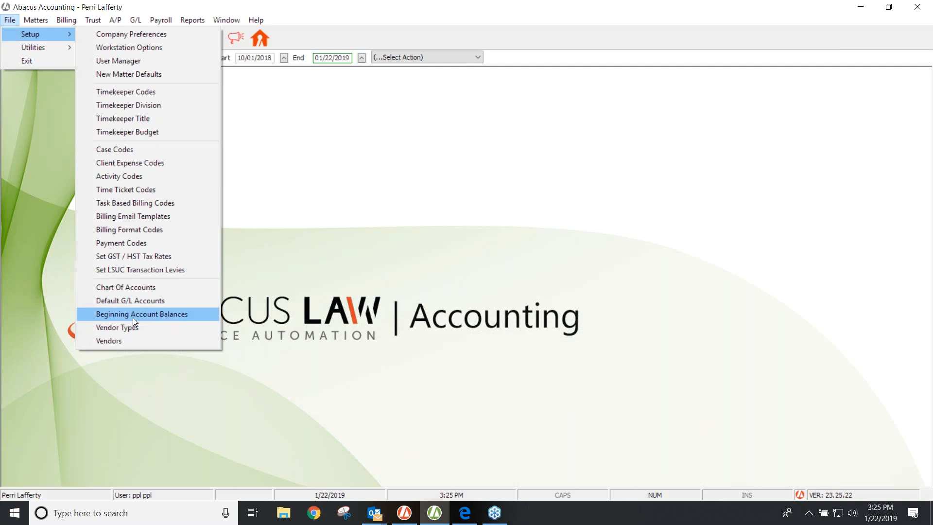
click(177, 313)
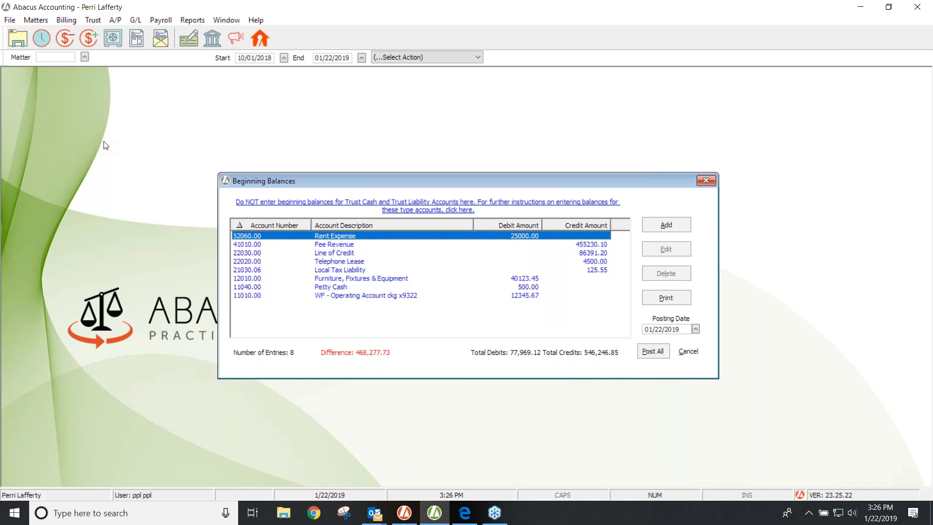
click(666, 225)
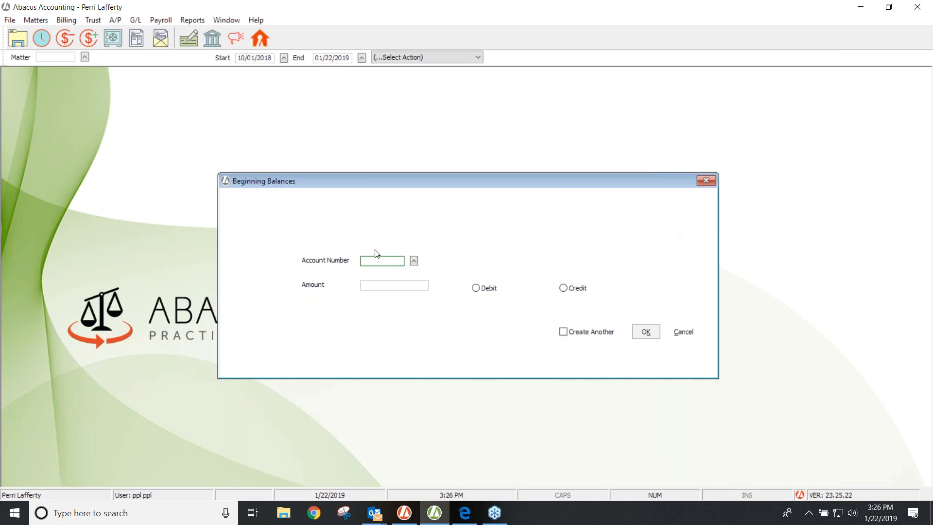
click(416, 262)
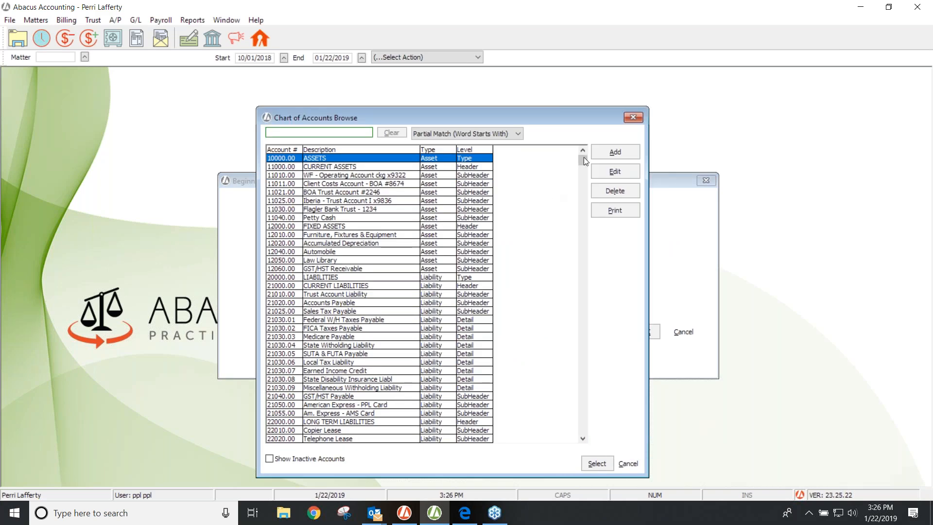
drag(581, 159, 589, 310)
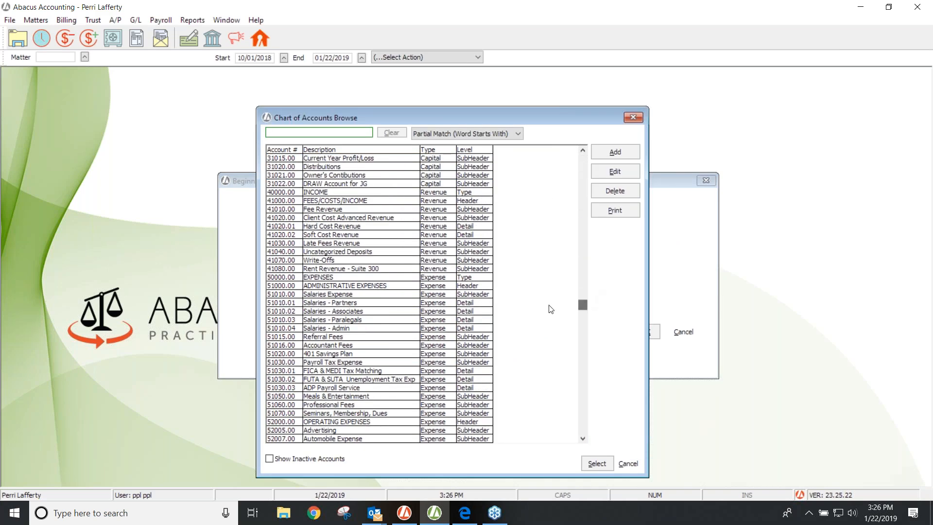
double_click(320, 347)
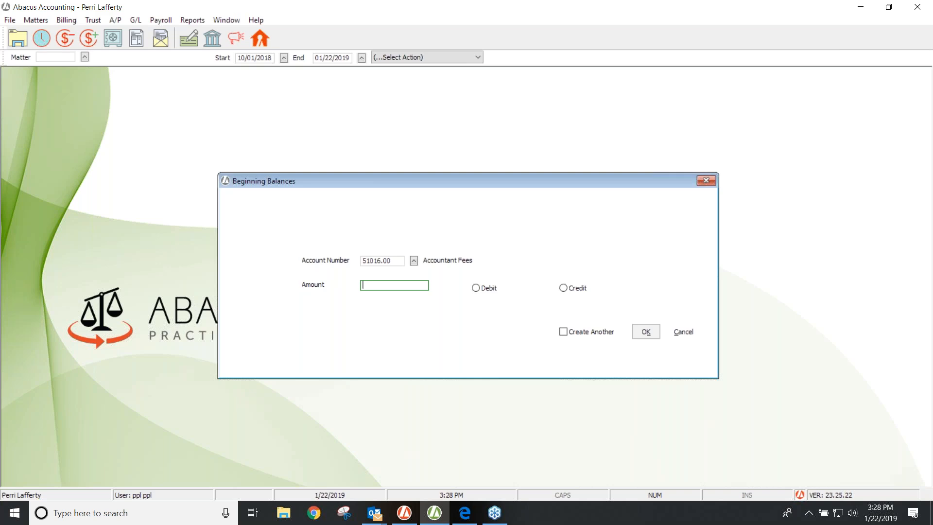
text(4500.00)
key(Tab)
click(476, 287)
click(645, 333)
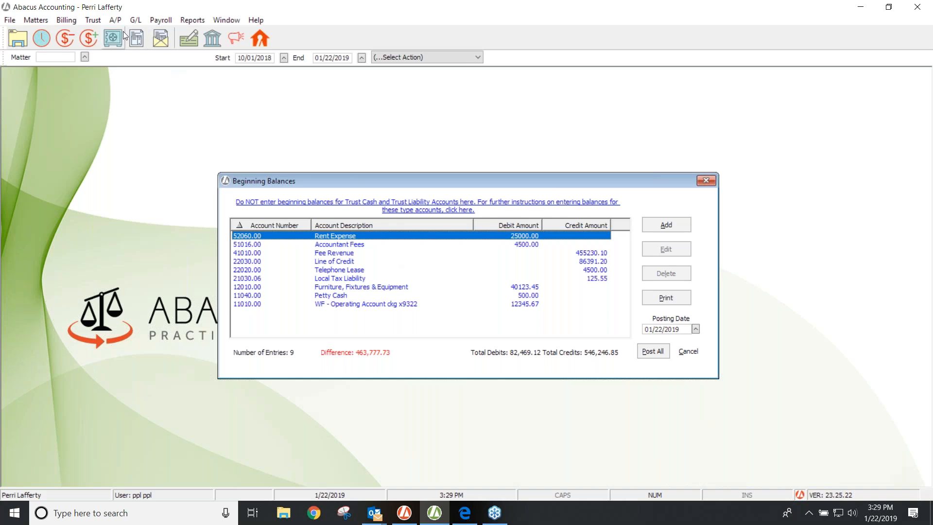
Look over the available trust commands and close the Beginning Balances without posting the entries.
click(89, 23)
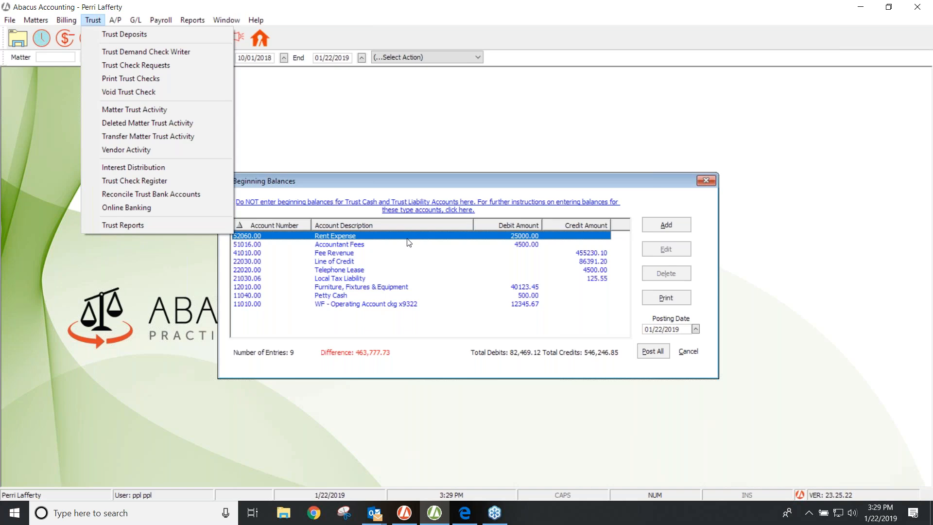
click(368, 112)
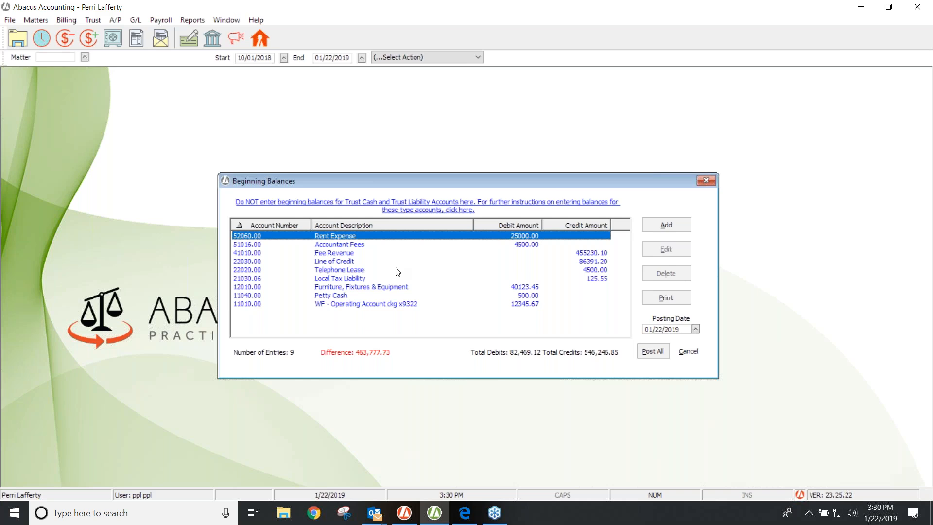
click(707, 181)
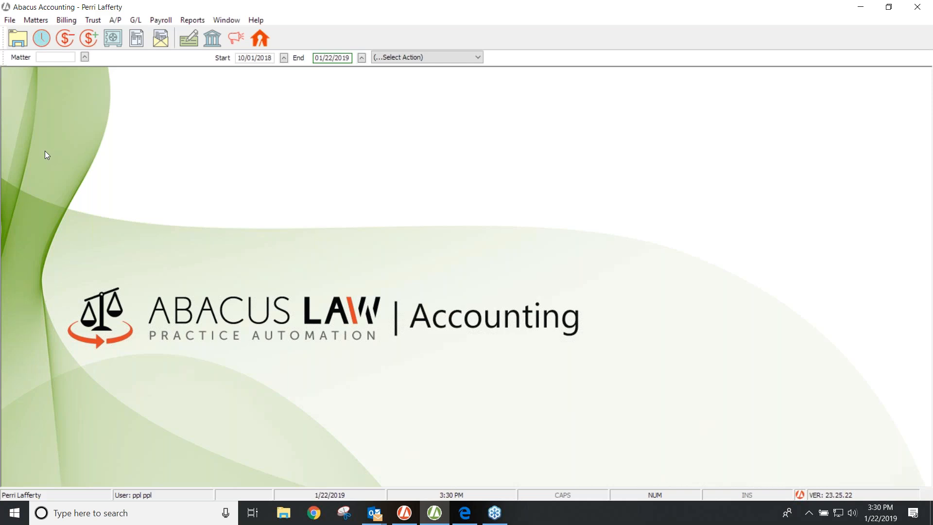
Open the client payments received and start a new payment for the matter against PBC Schoolboard.
click(73, 22)
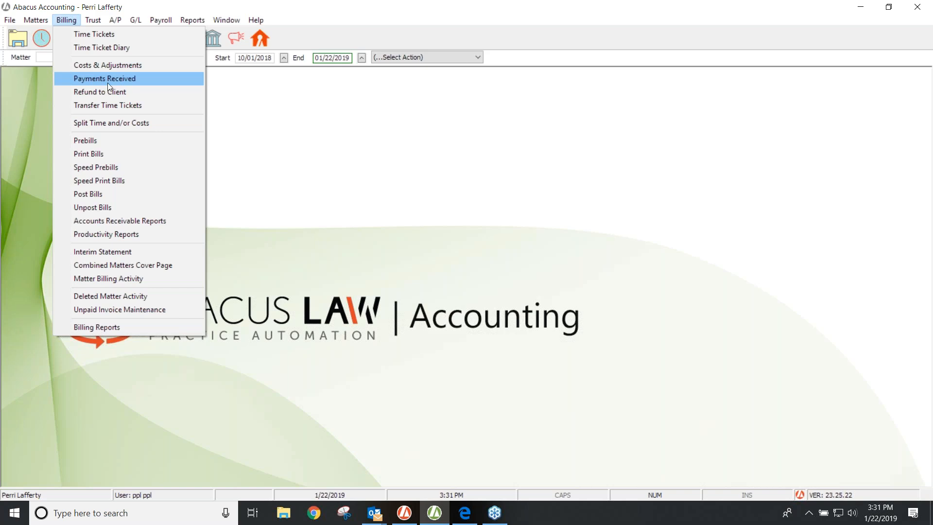
click(109, 80)
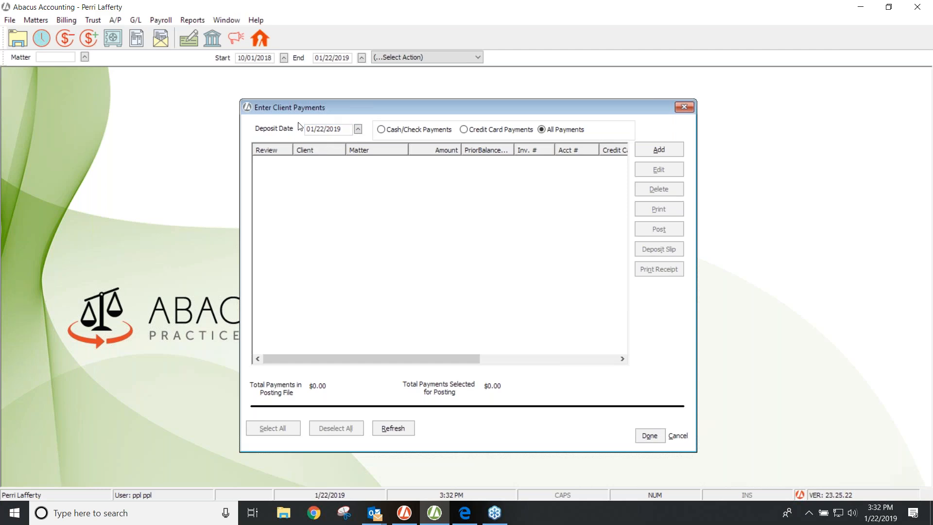
click(325, 129)
click(658, 149)
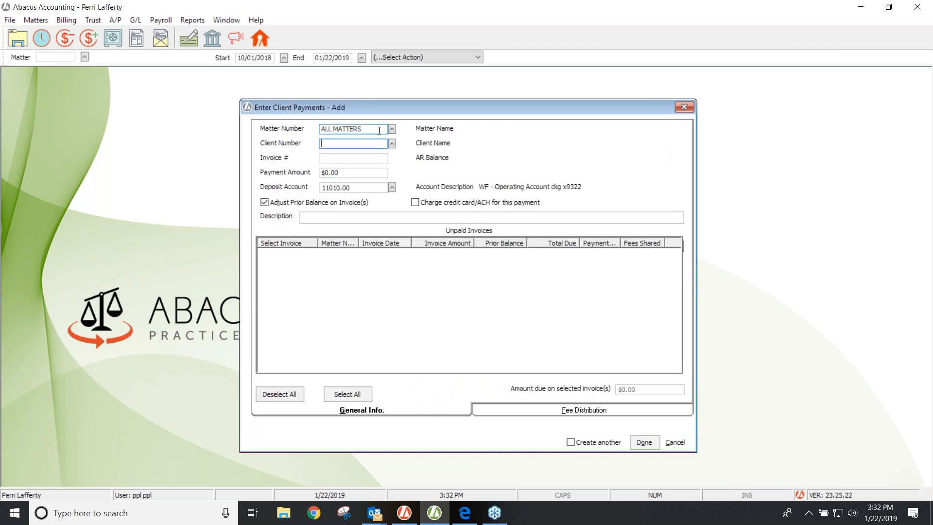
click(391, 129)
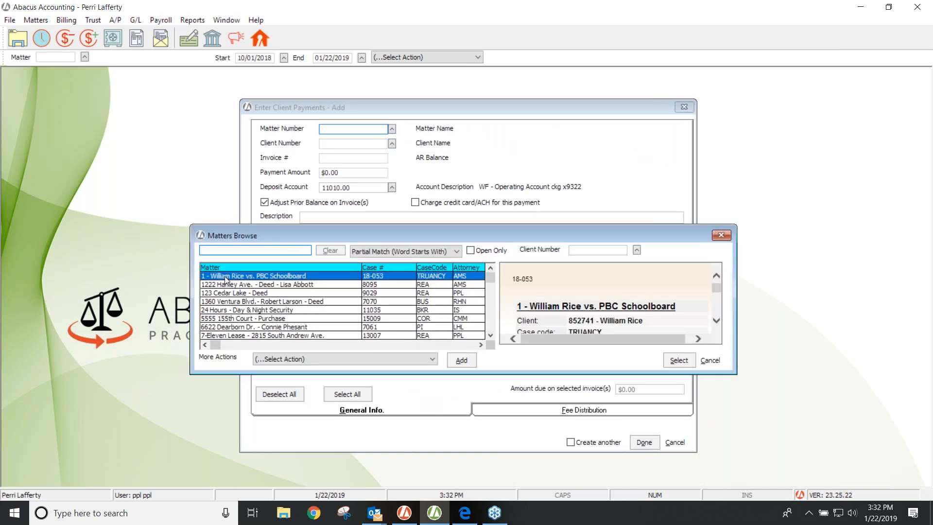
double_click(224, 276)
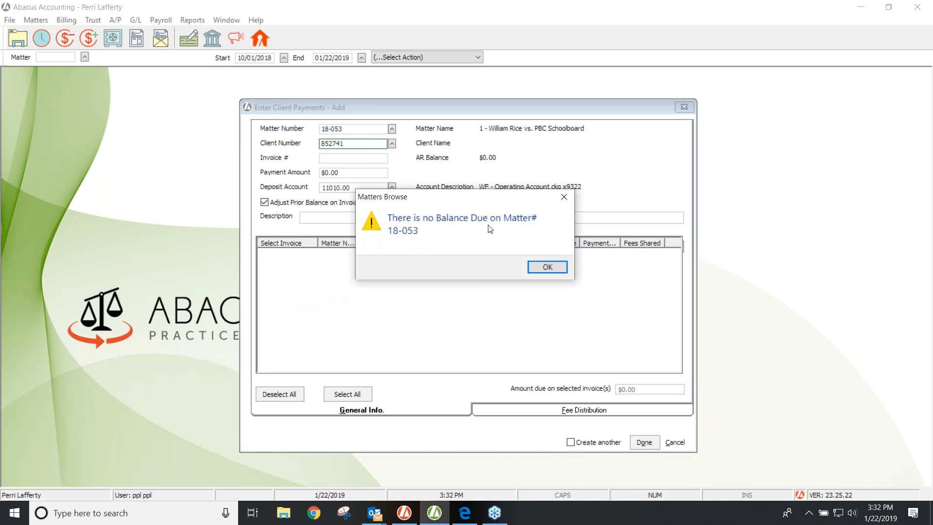
click(540, 268)
Set the payment amount to 5000.00, describe it as "Check Number 123 retainer", and apply it to the No Invoice line.
click(351, 173)
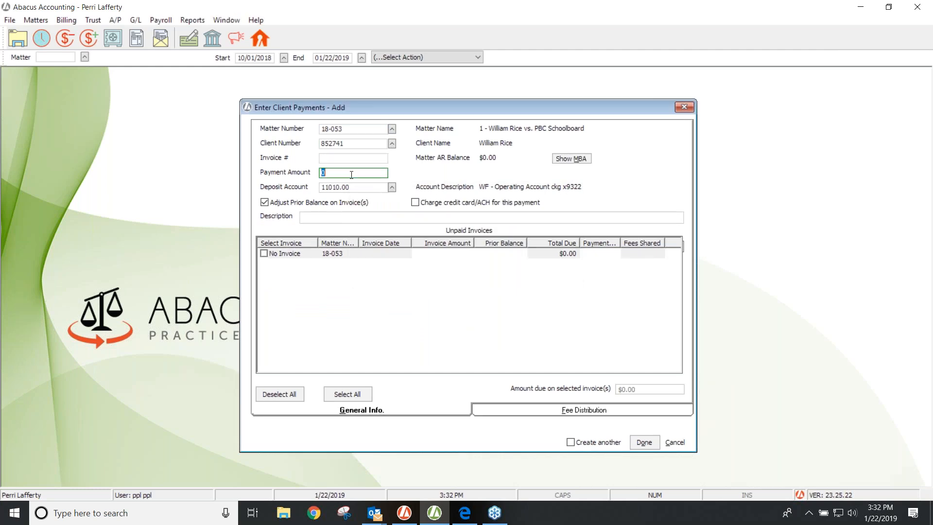
text(5000.00)
key(Tab)
key(Tab)
key(Tab)
key(Tab)
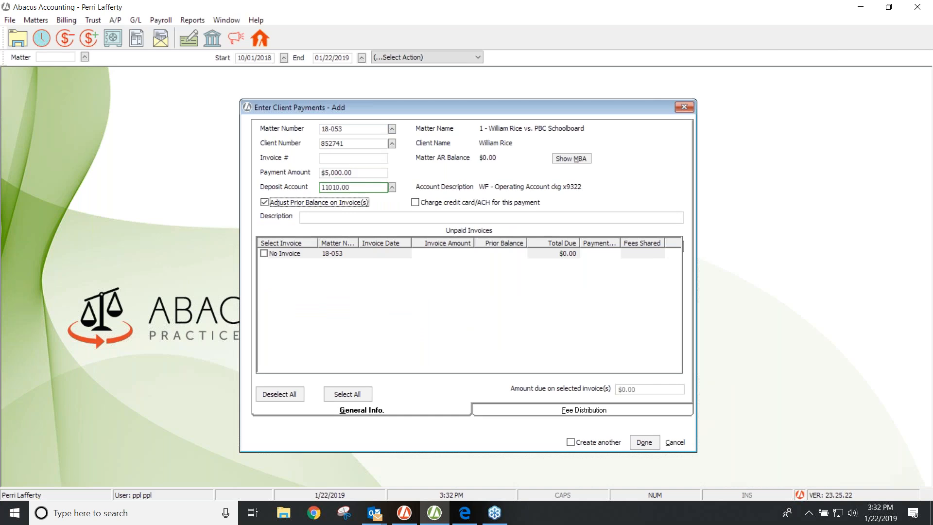
key(End)
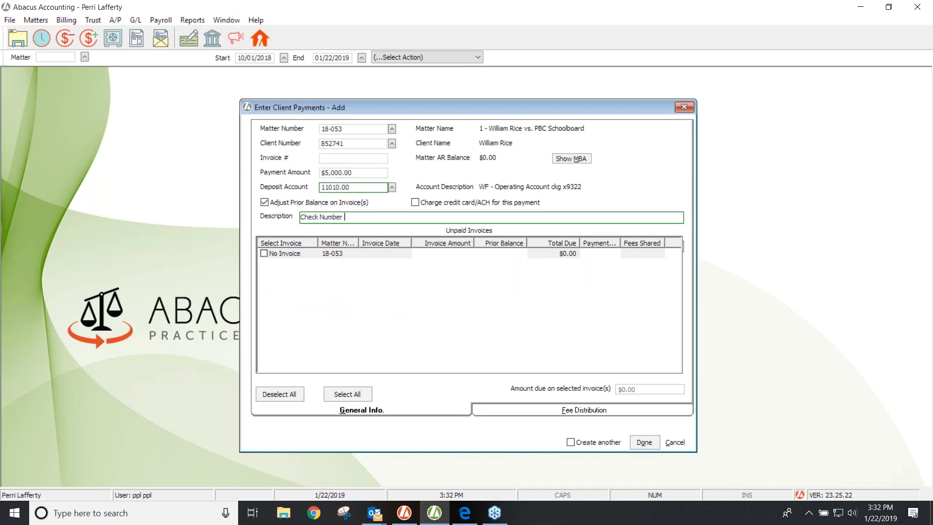
text(123 retainer)
click(264, 253)
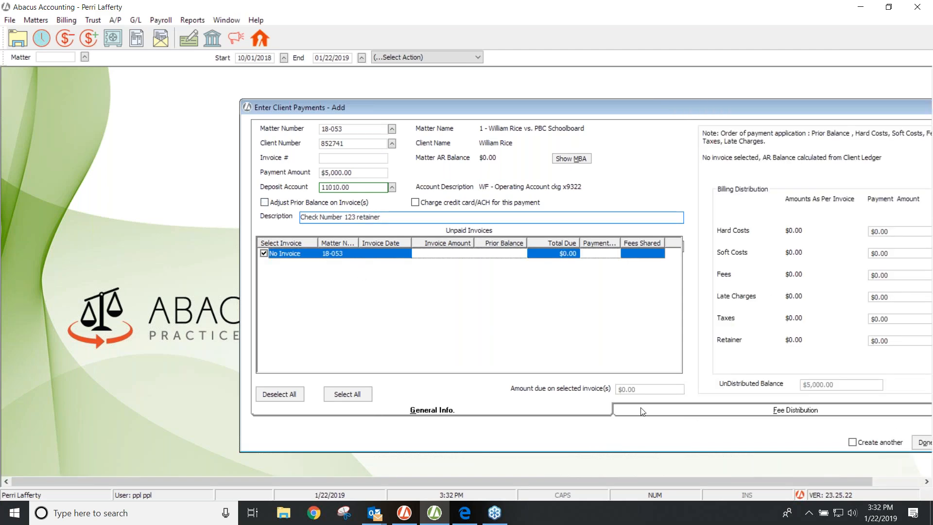
Check the fee distribution, allocate 5000.00 of the payment to Fees in the billing distribution, and save the payment.
click(642, 411)
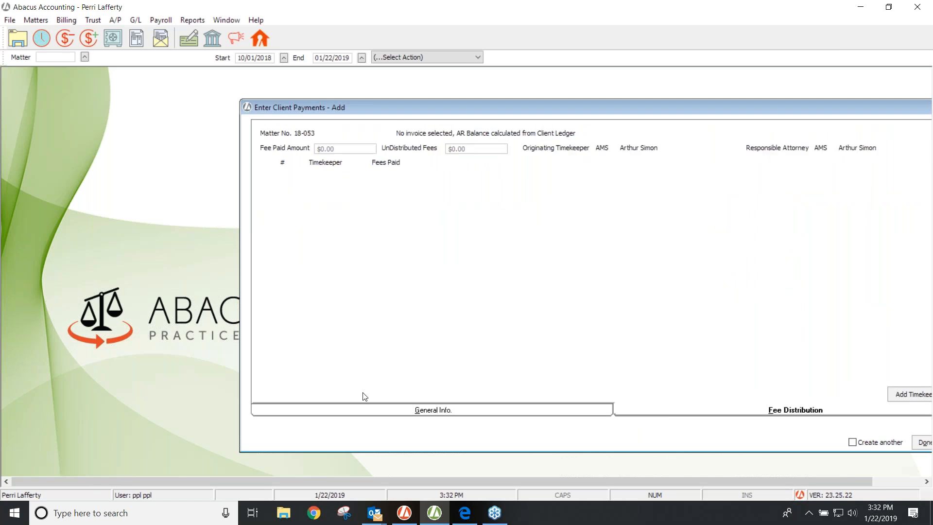
click(364, 407)
drag(540, 103, 382, 107)
click(735, 277)
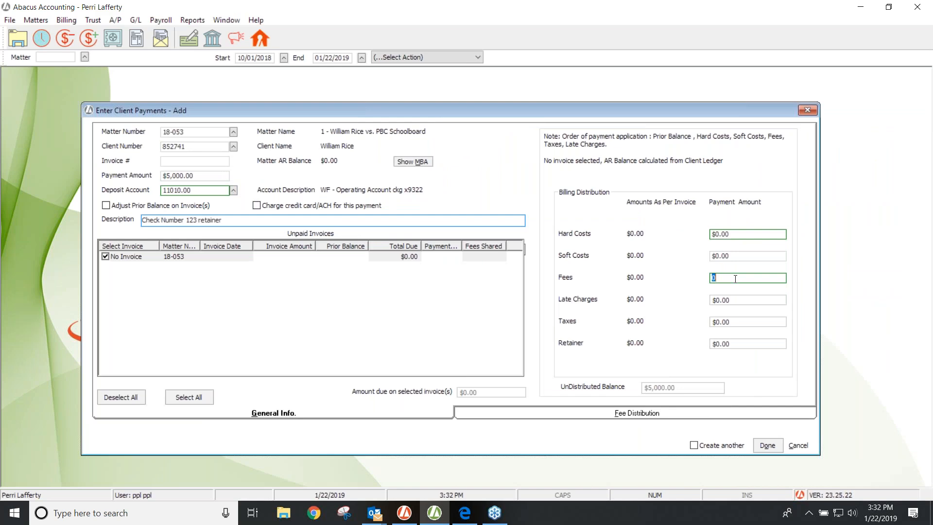
text(5000.00)
key(Tab)
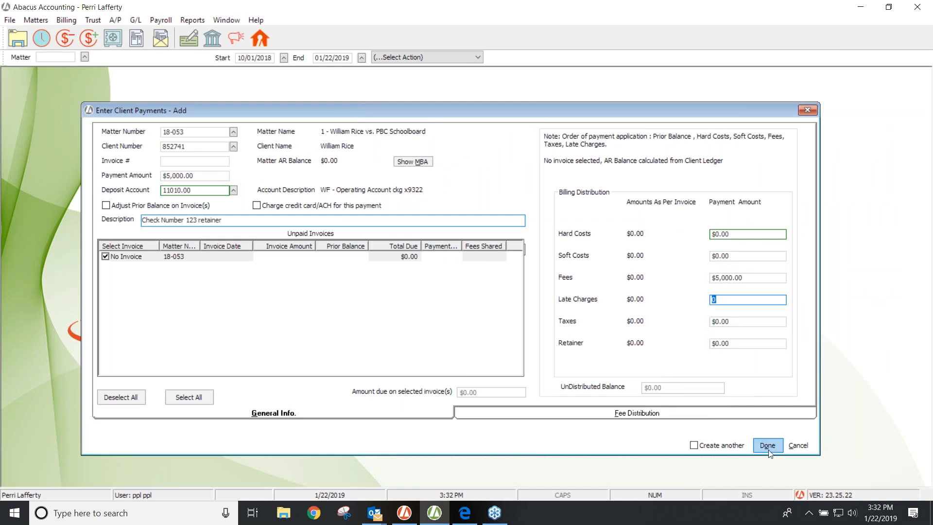
click(769, 444)
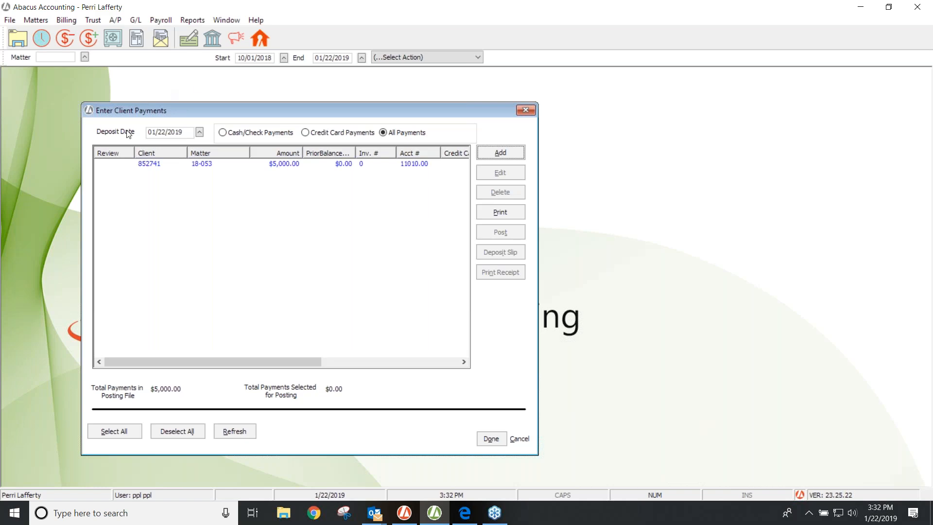
Start posting the new client payment, decline the posting confirmation, and close the client payments.
click(230, 161)
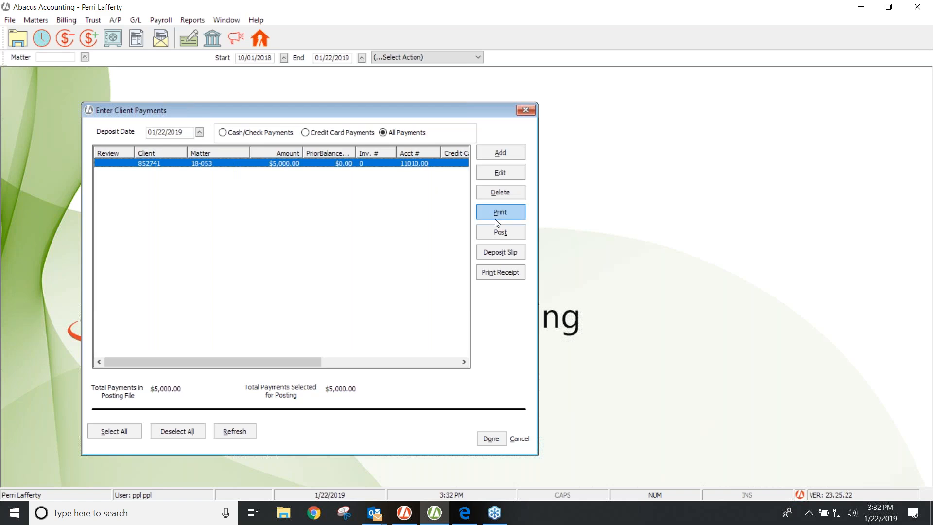
click(497, 232)
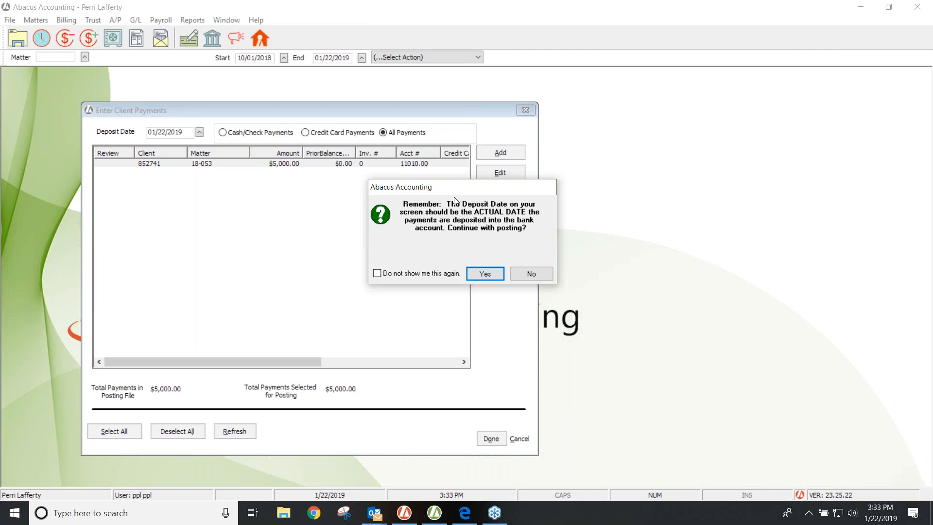
click(531, 274)
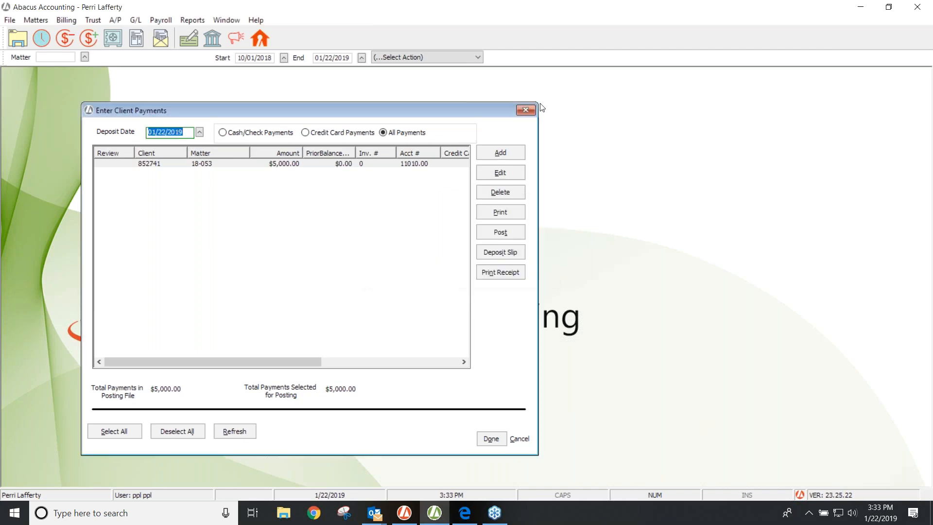
click(525, 110)
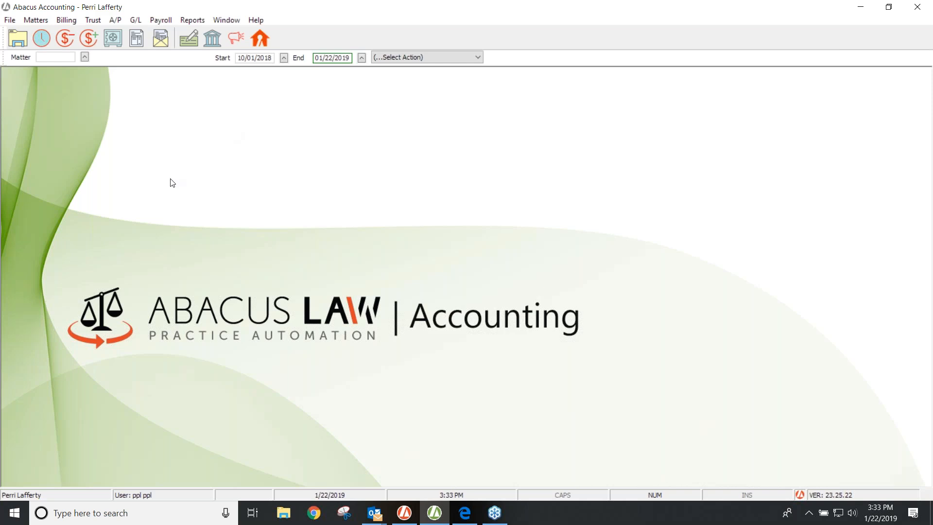
Open the Demand Check Writer, mark the check as an ATM/Debit Card/Bank Charge transaction, and close it without printing.
click(113, 22)
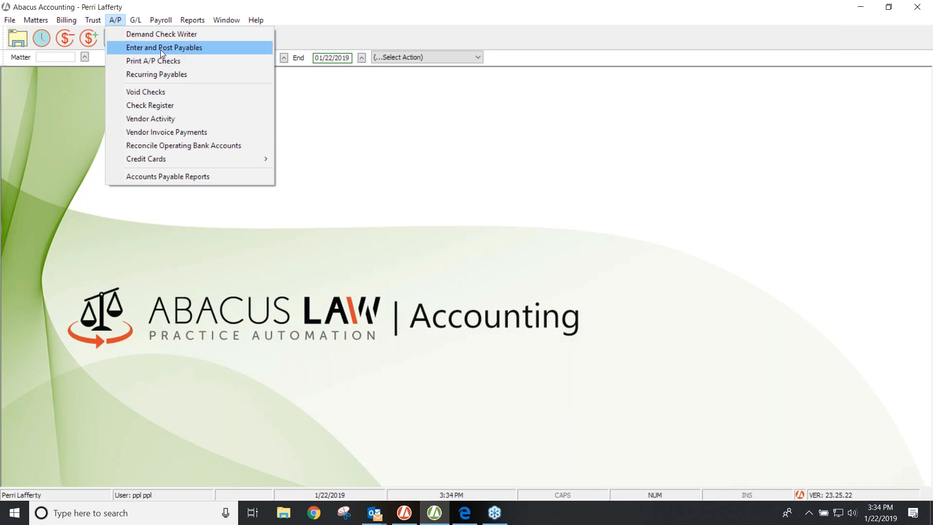
click(142, 34)
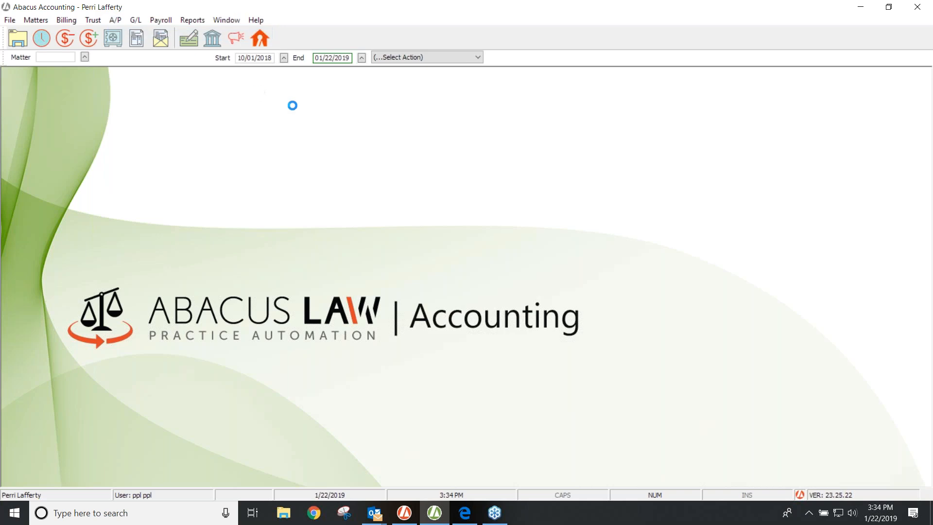
click(279, 192)
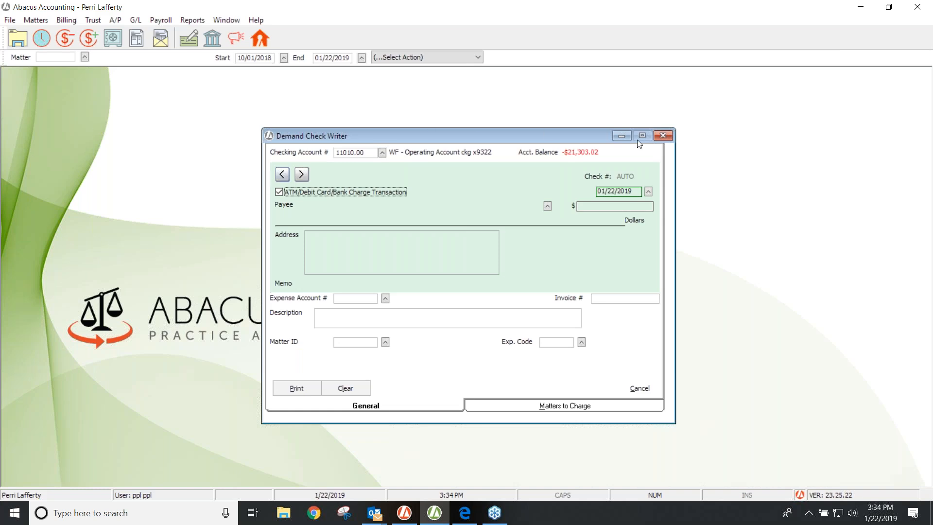
click(662, 135)
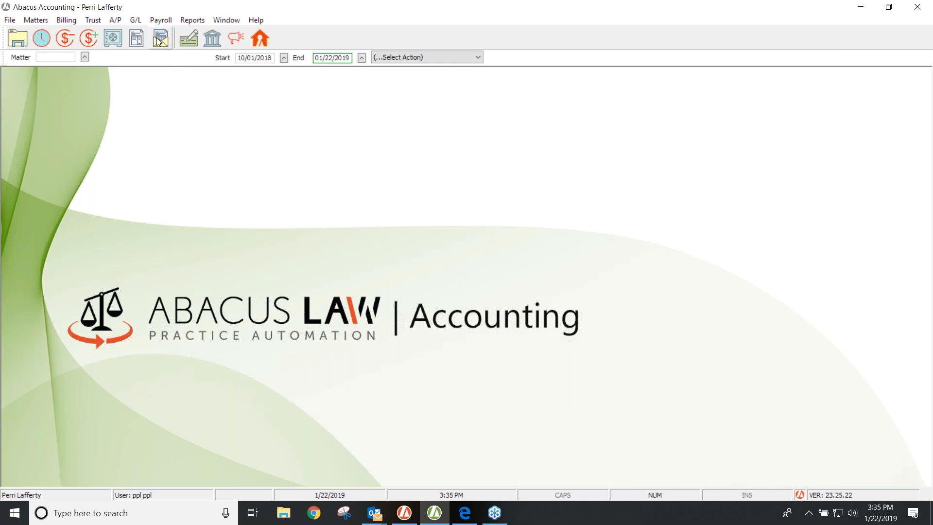
Open the Recurring Journal Entries and select the Monthly Health Insurance for Firm entry.
click(136, 20)
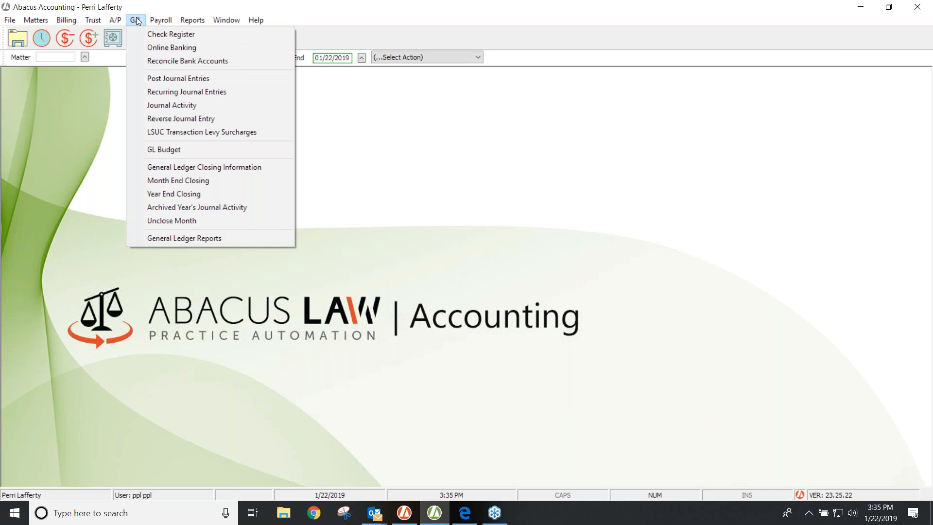
click(180, 92)
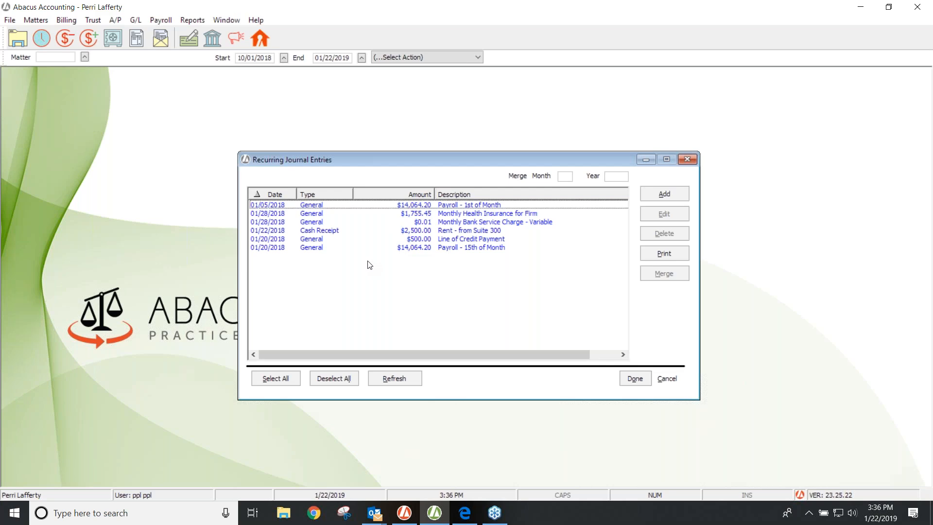
click(450, 213)
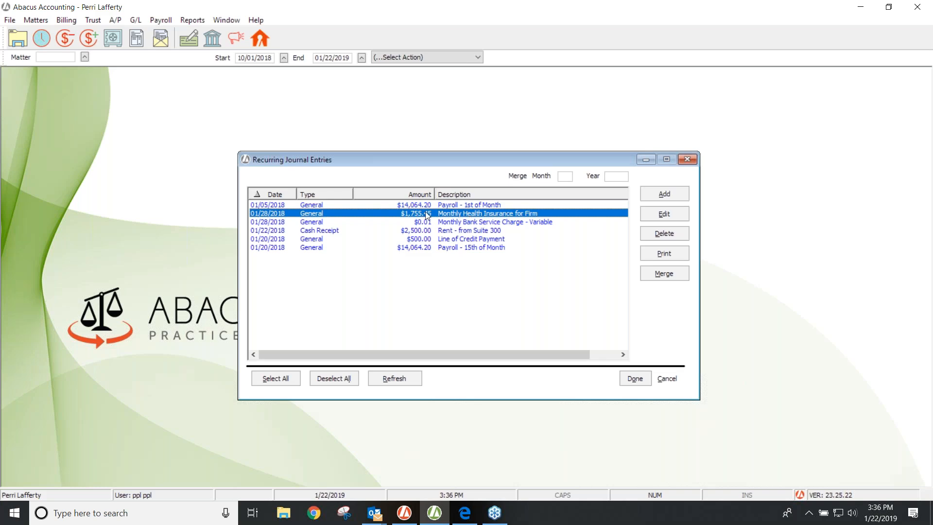
Review the general information, debit accounts and credit accounts of the Monthly Health Insurance for Firm recurring entry, and leave it without saving changes.
click(665, 218)
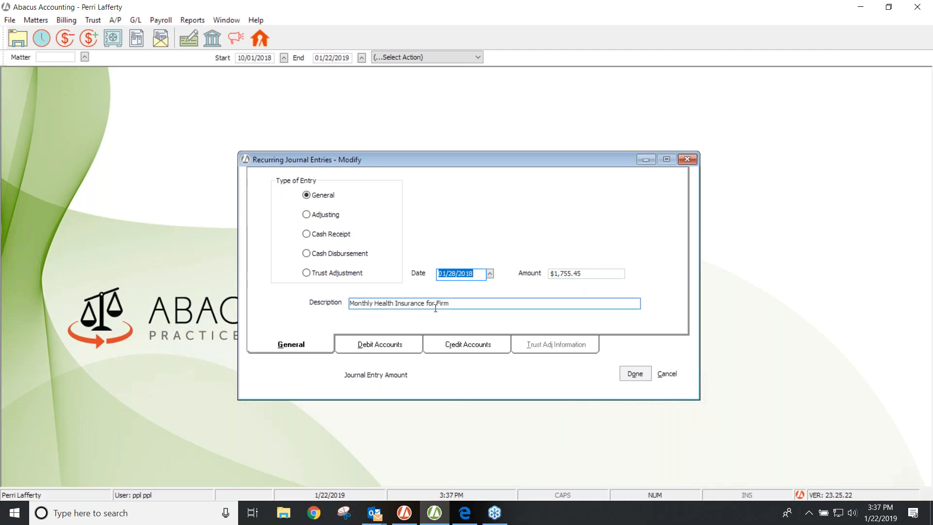
click(395, 343)
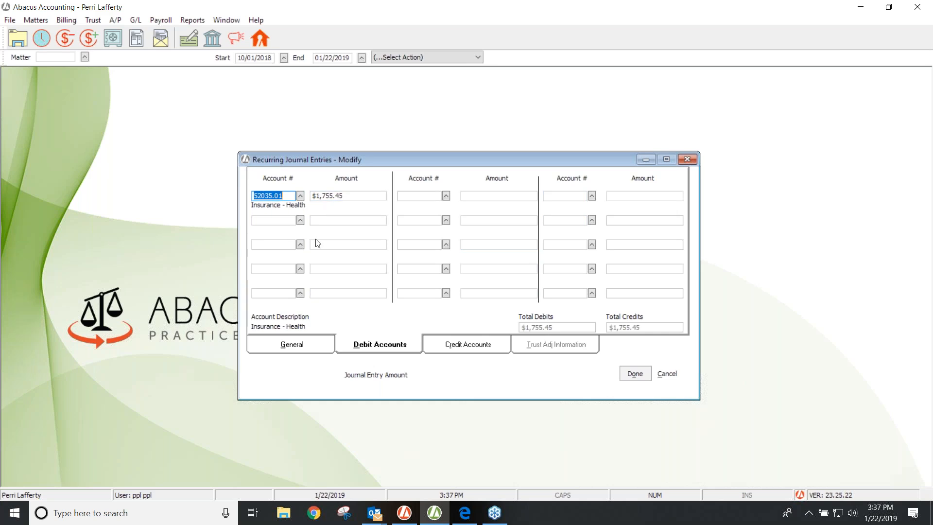
click(479, 345)
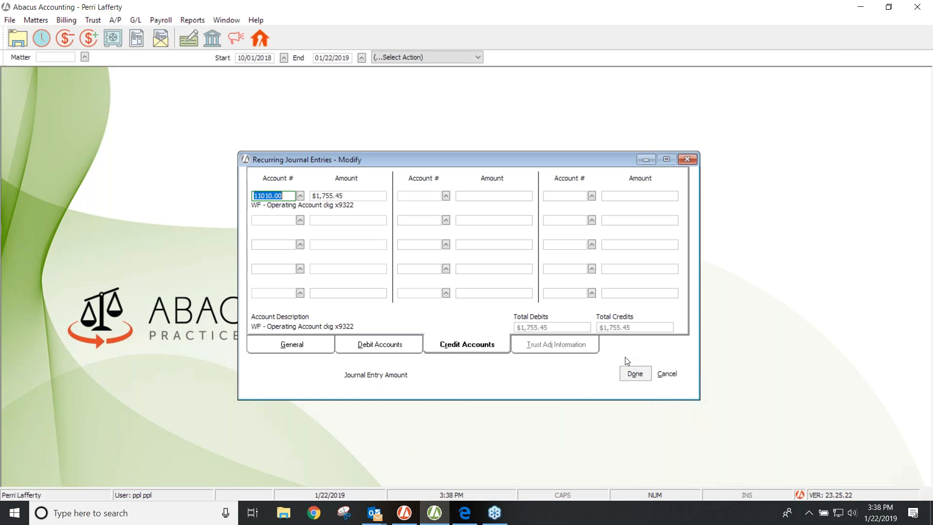
click(635, 375)
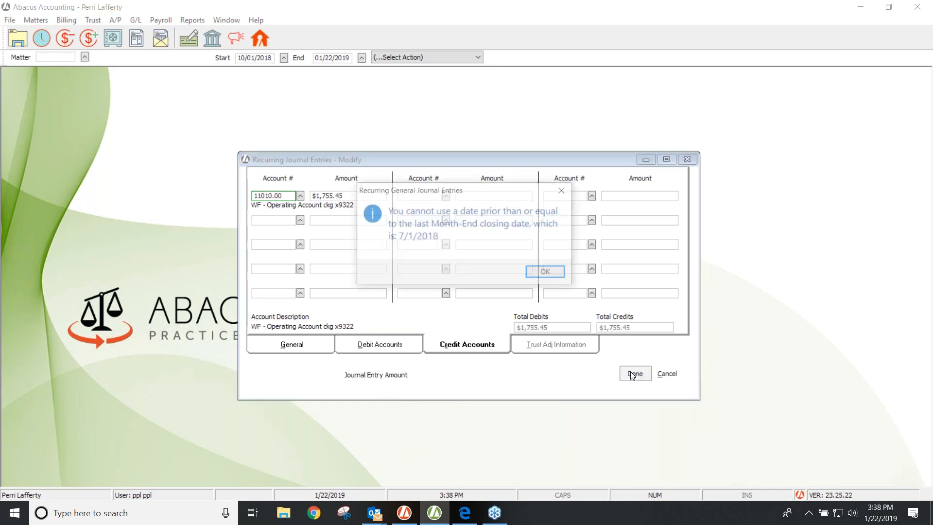
click(546, 273)
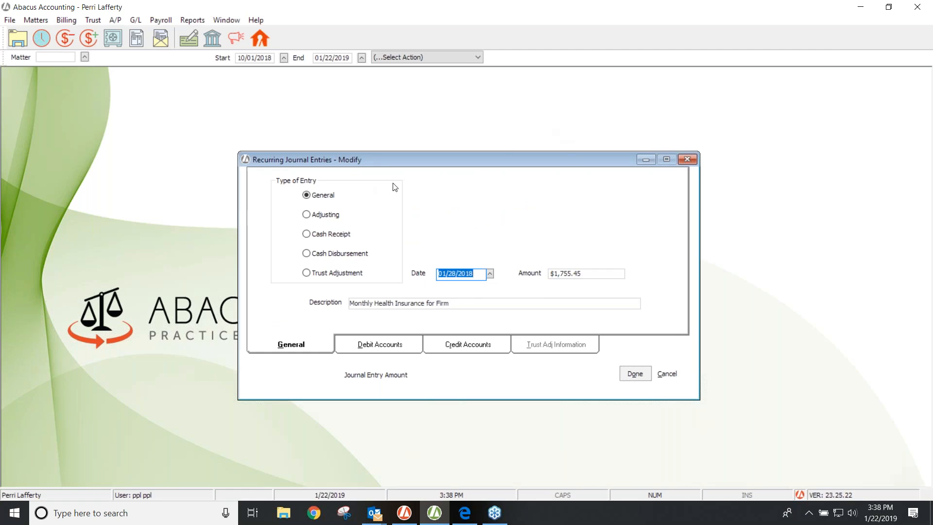
click(667, 374)
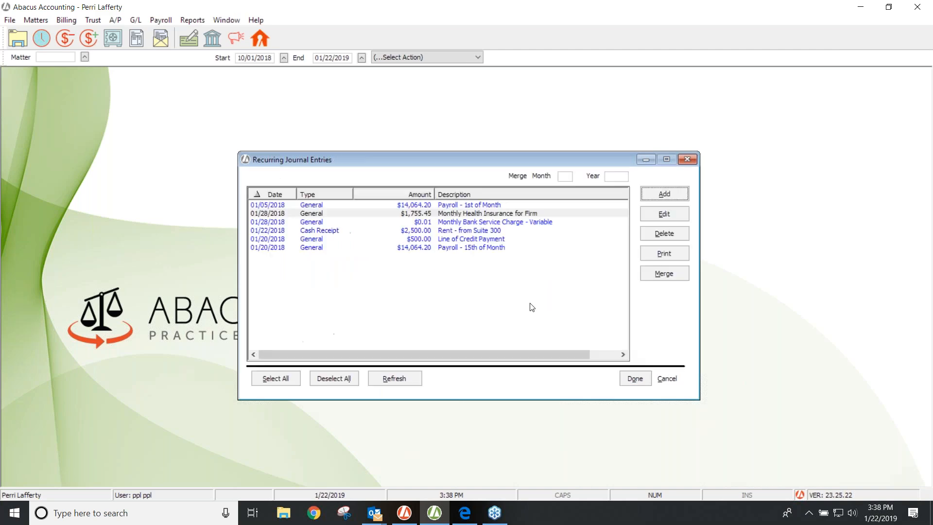
Review the debit and credit accounts of the Payroll - 1st of Month recurring entry, and leave it without saving changes.
click(414, 206)
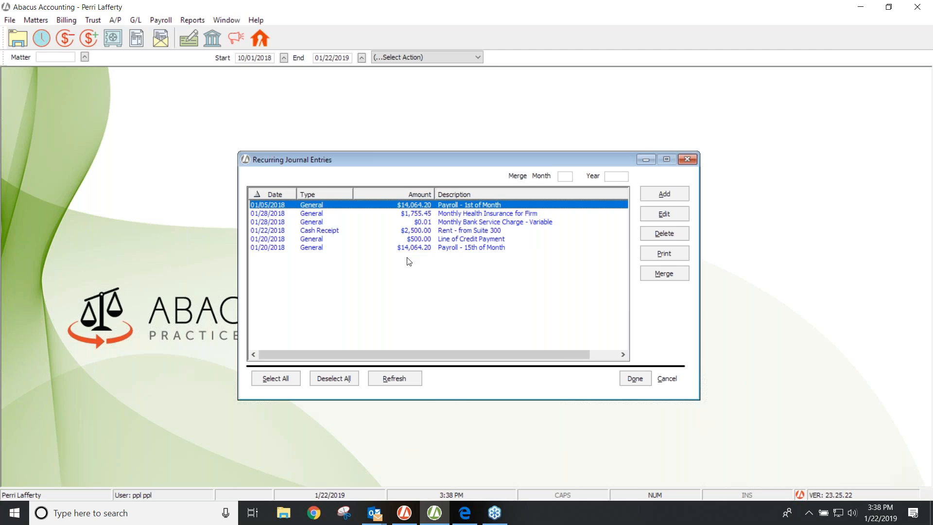
click(648, 213)
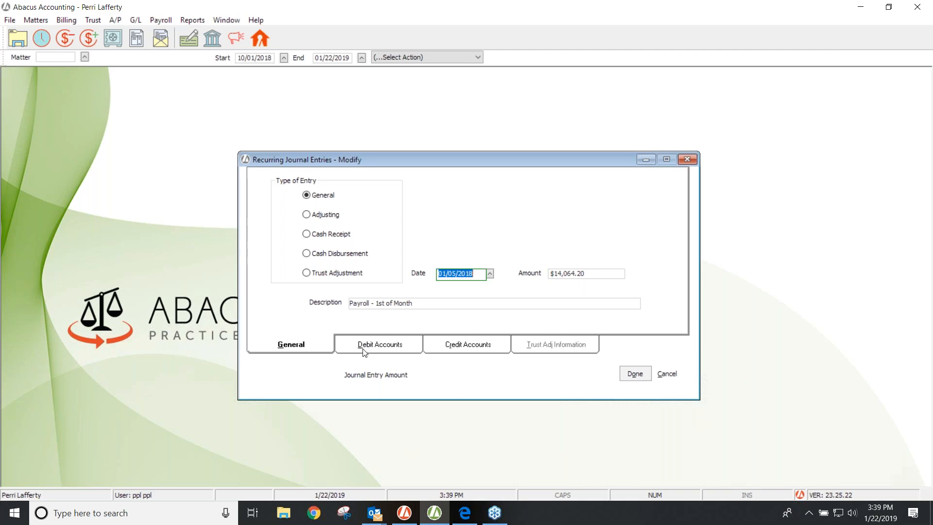
click(363, 346)
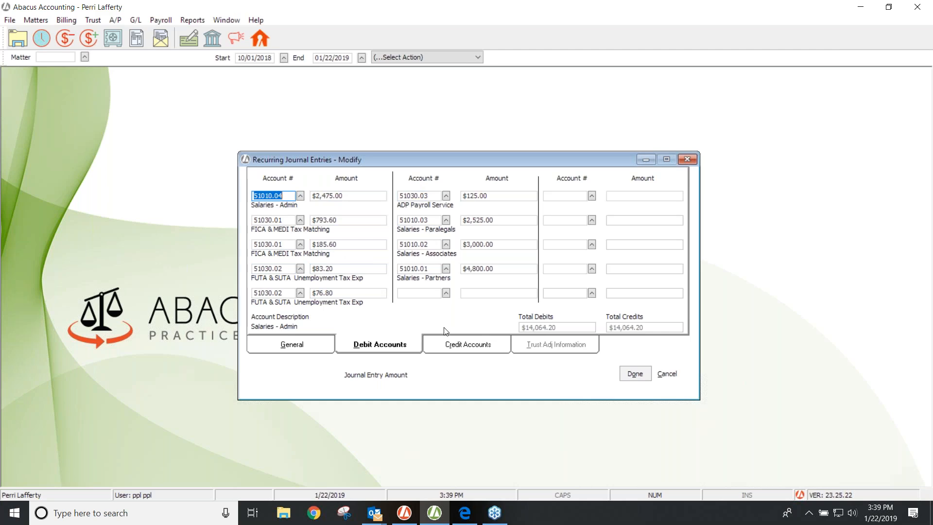
click(445, 345)
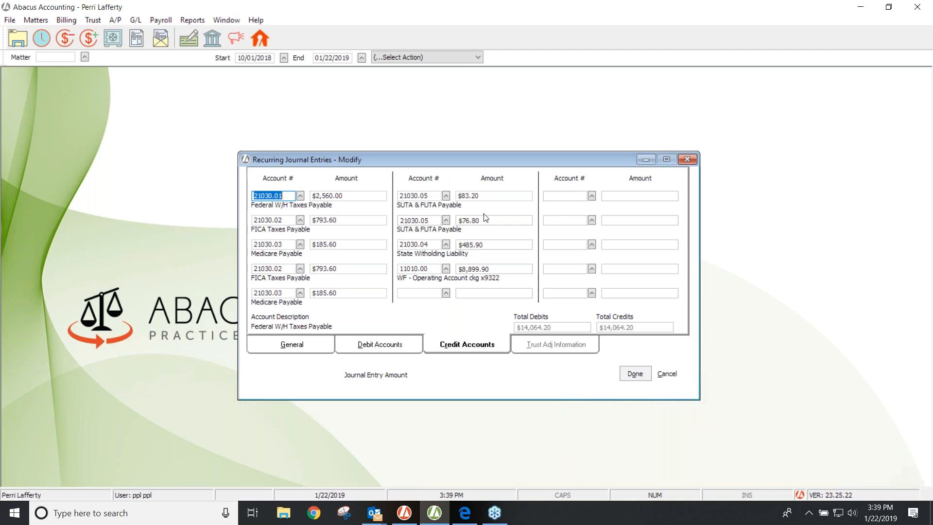
click(633, 373)
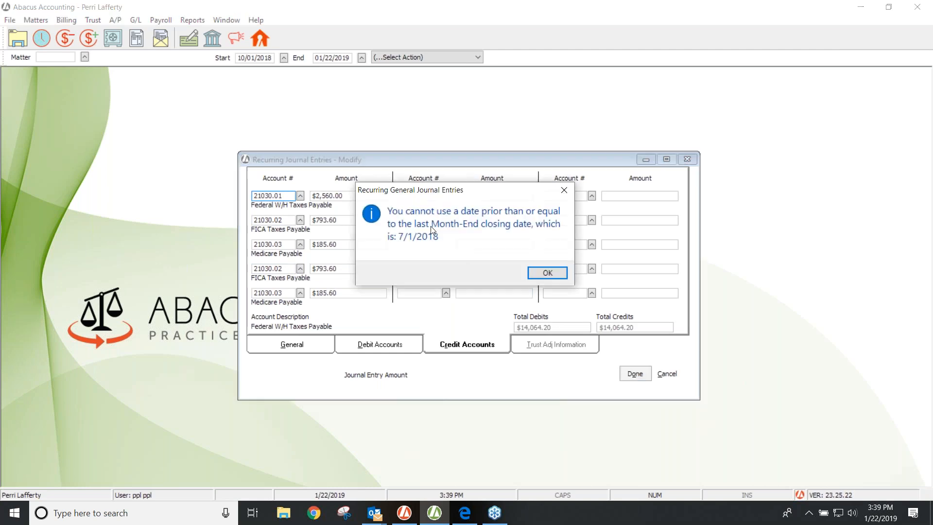
click(547, 273)
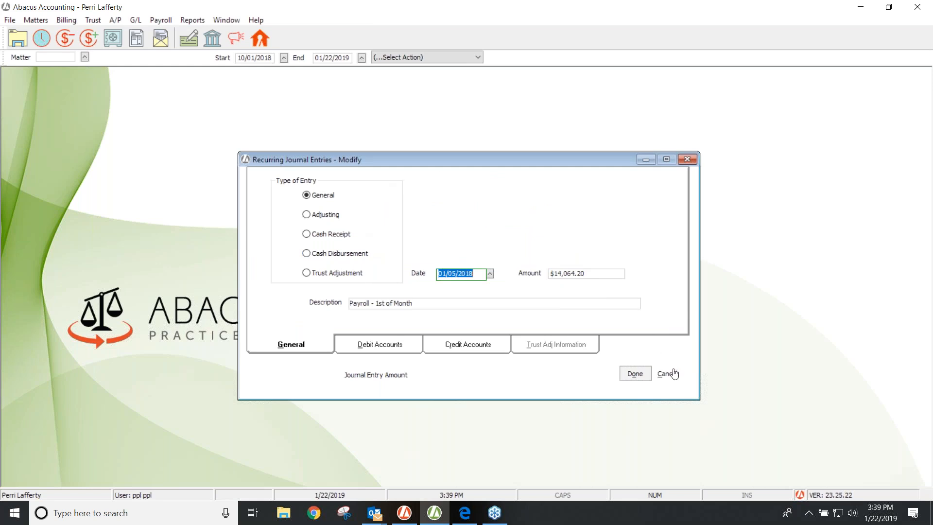
click(673, 374)
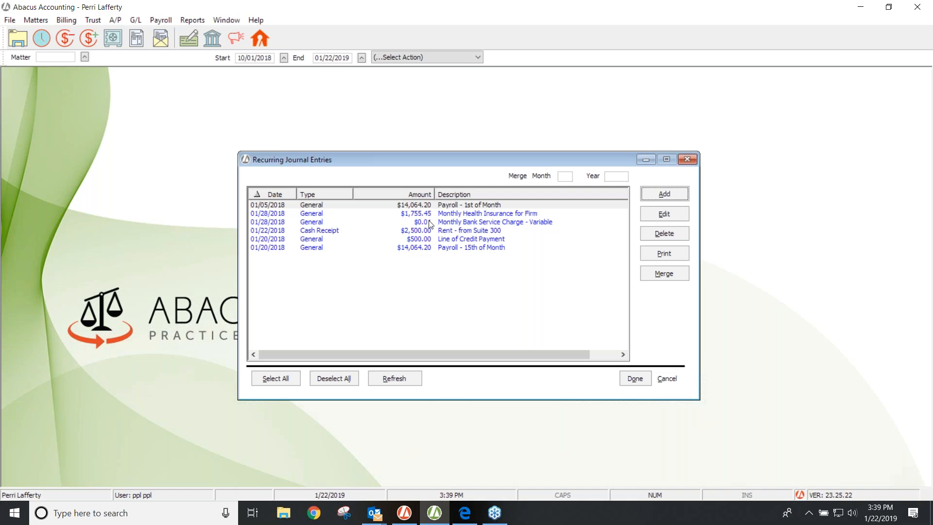
Review the debit and credit accounts of the Monthly Bank Service Charge - Variable recurring entry, and leave it without saving changes.
click(492, 221)
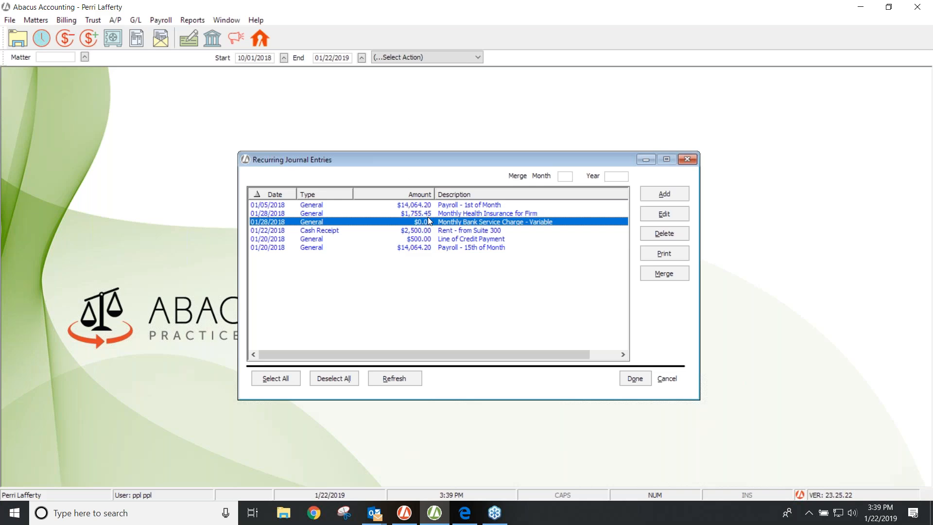
click(650, 217)
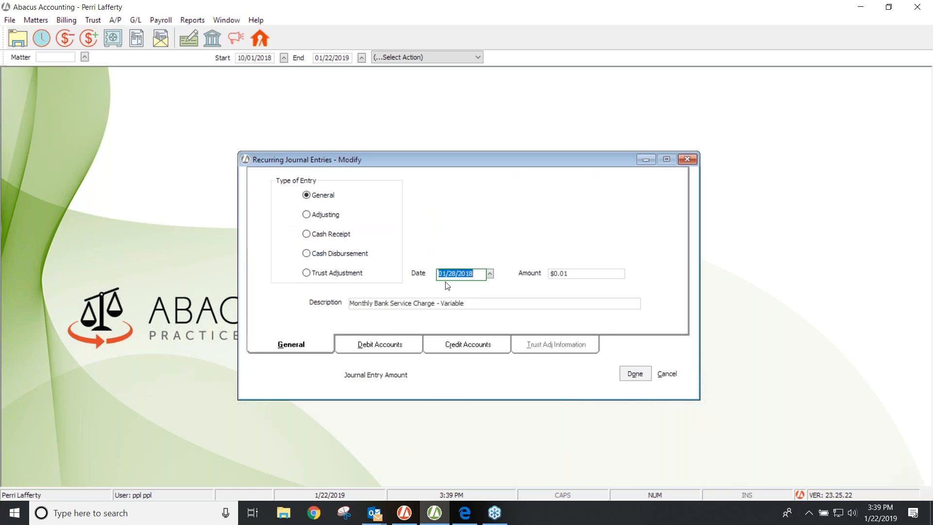
click(394, 346)
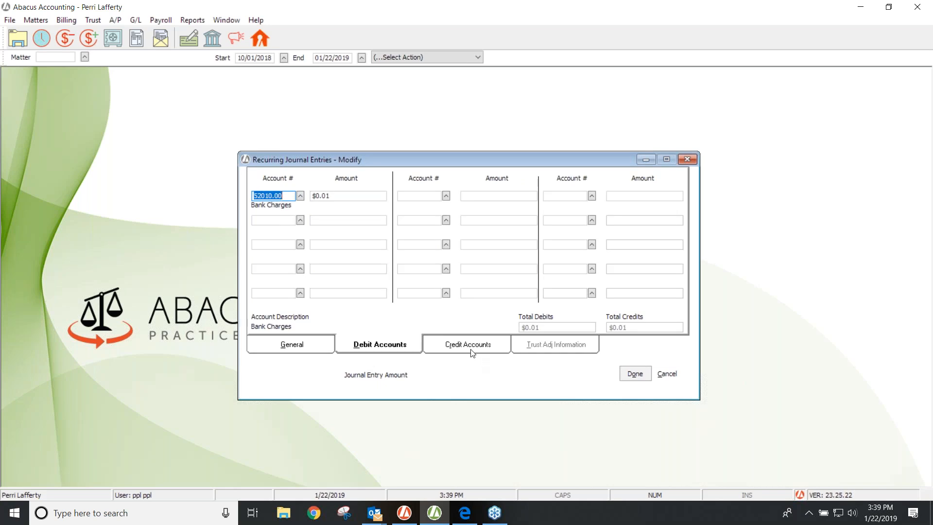
click(440, 336)
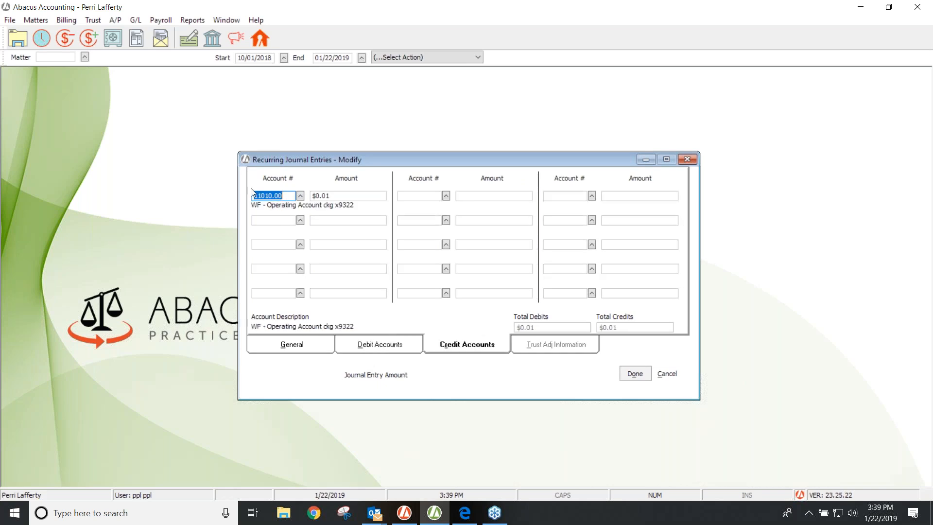
click(633, 374)
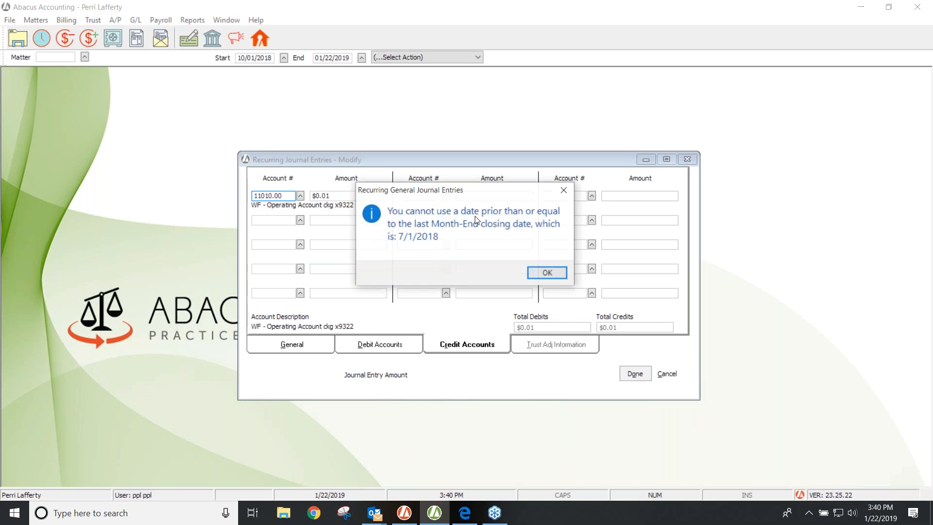
click(547, 272)
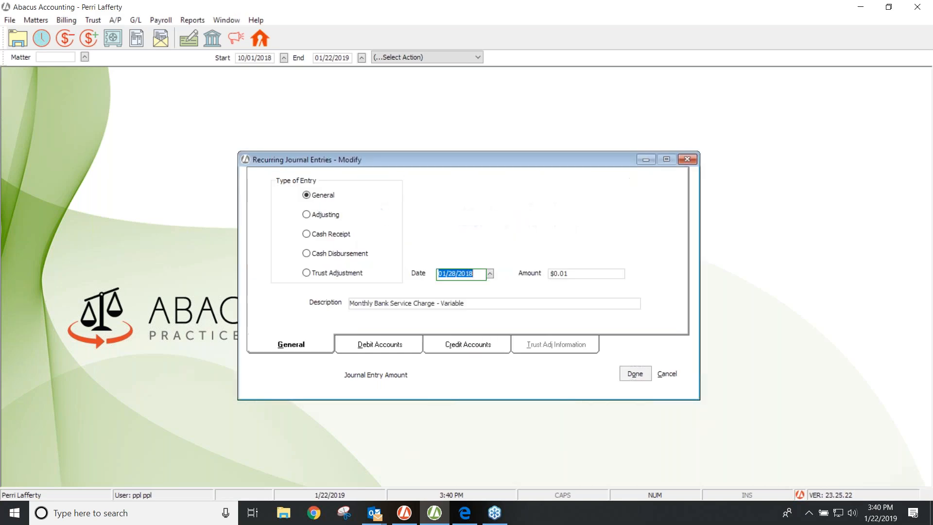
click(667, 374)
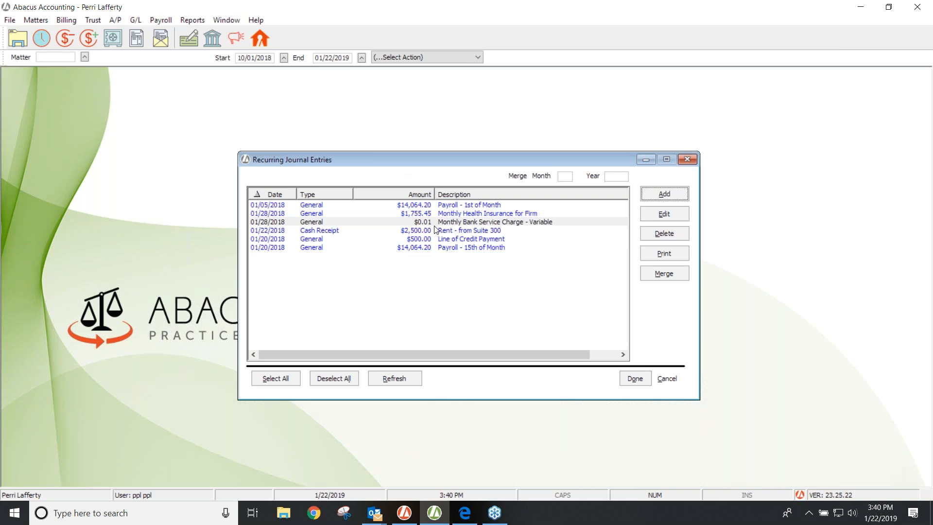
click(135, 21)
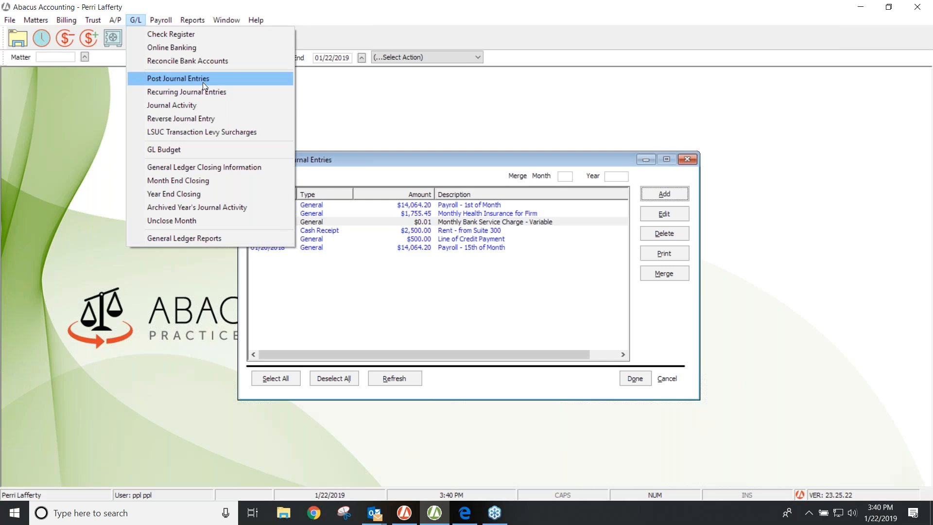
click(387, 128)
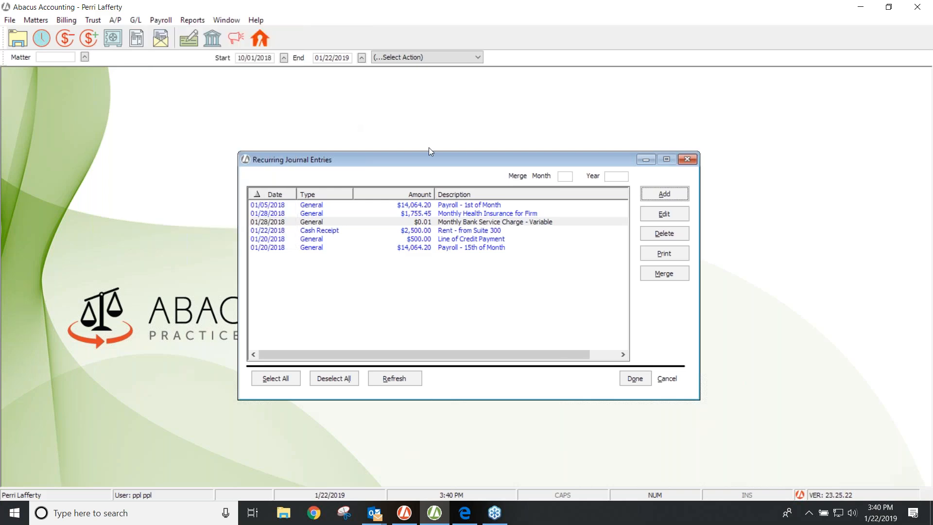
Merge all the recurring journal entries for month 02 of year 2019 and confirm the merge.
click(564, 177)
text(02)
key(Tab)
text(2019)
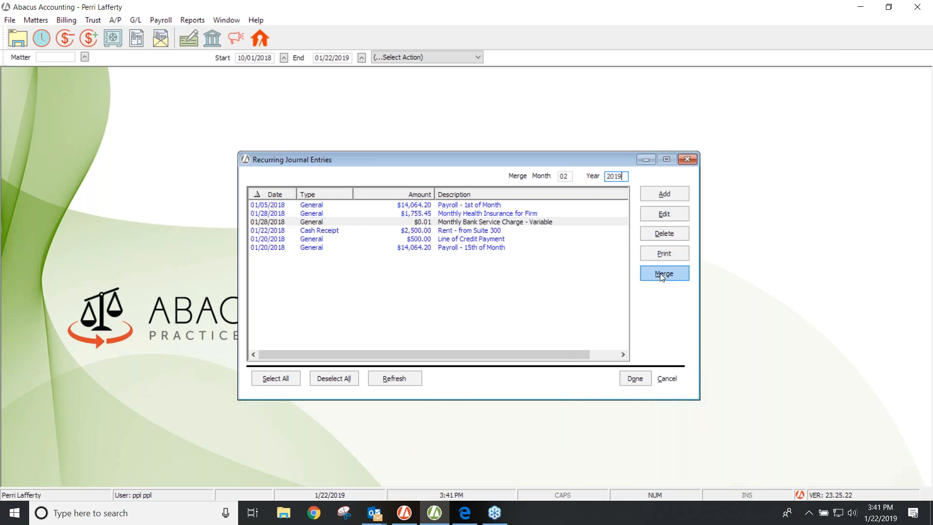
click(264, 378)
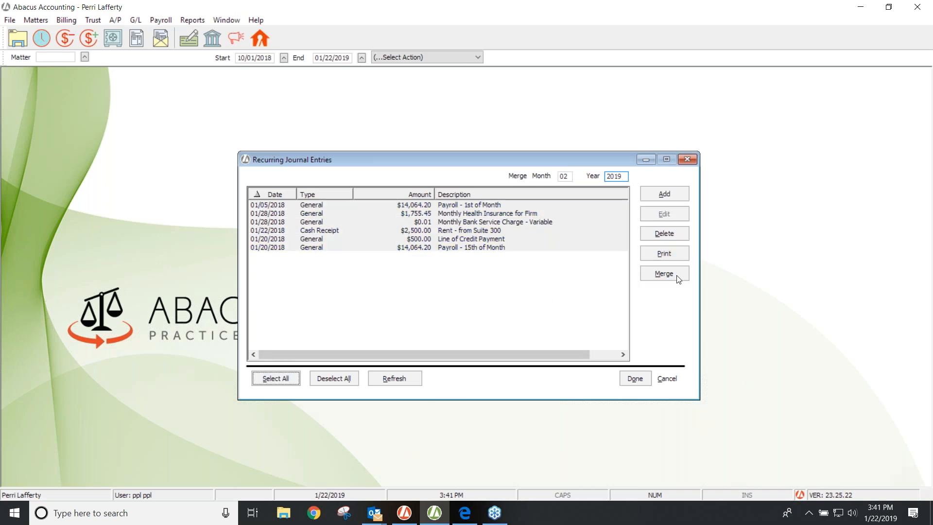
click(663, 273)
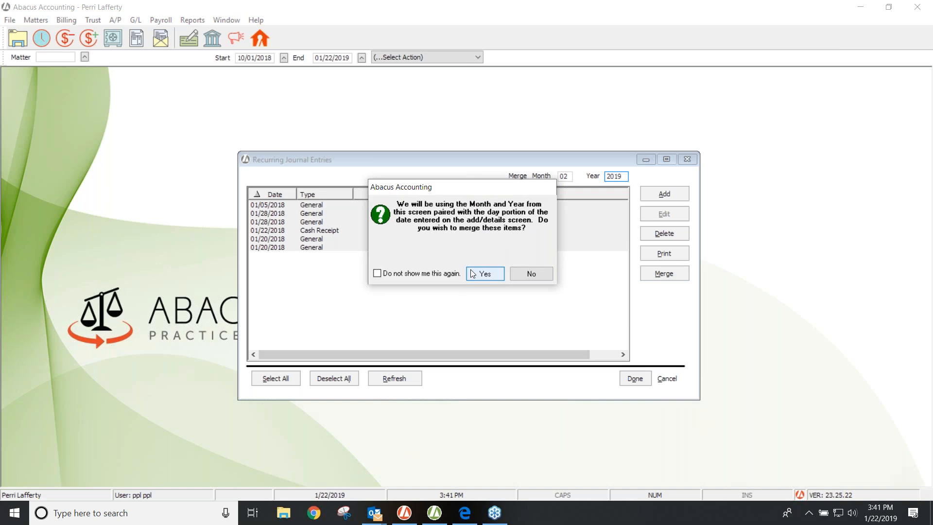
click(495, 272)
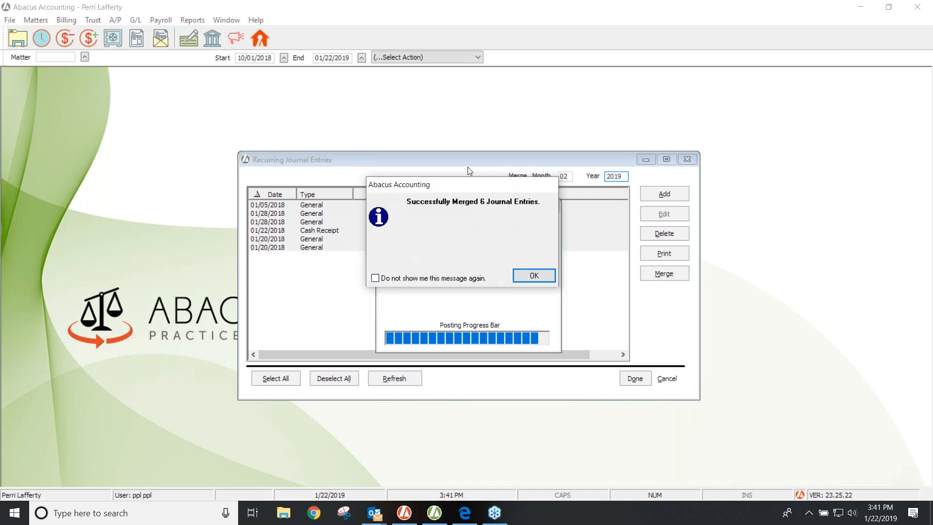
click(533, 275)
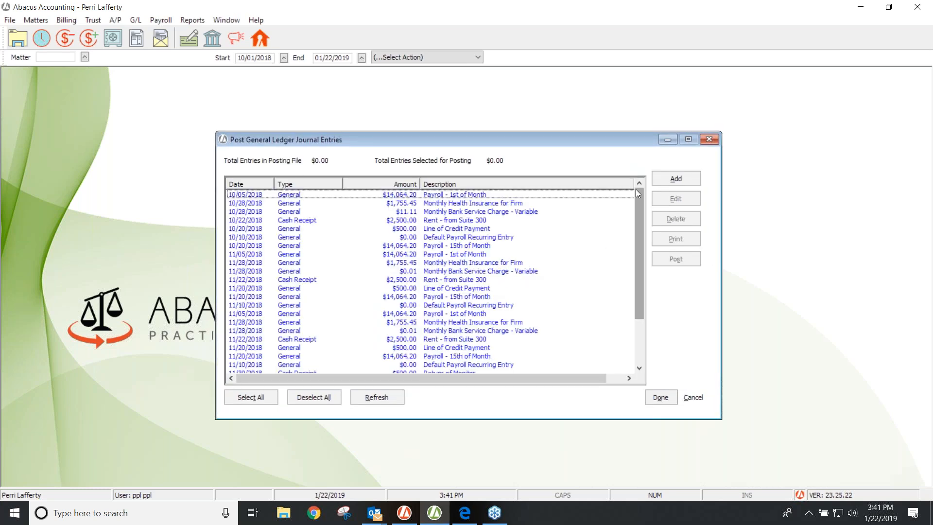
In Post General Ledger Journal Entries, check the journal entry details of the 02/28/2019 Monthly Bank Service Charge - Variable entry, and leave it without saving.
drag(638, 195, 638, 249)
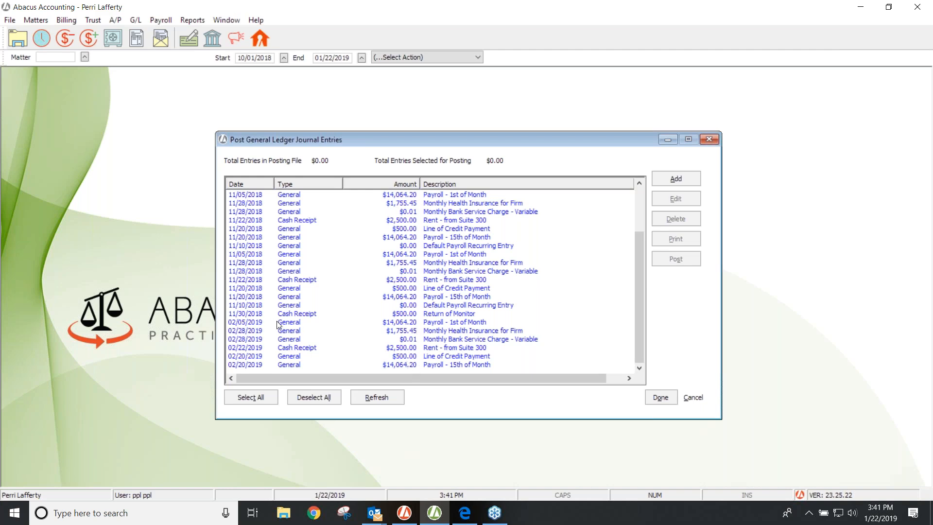
click(296, 339)
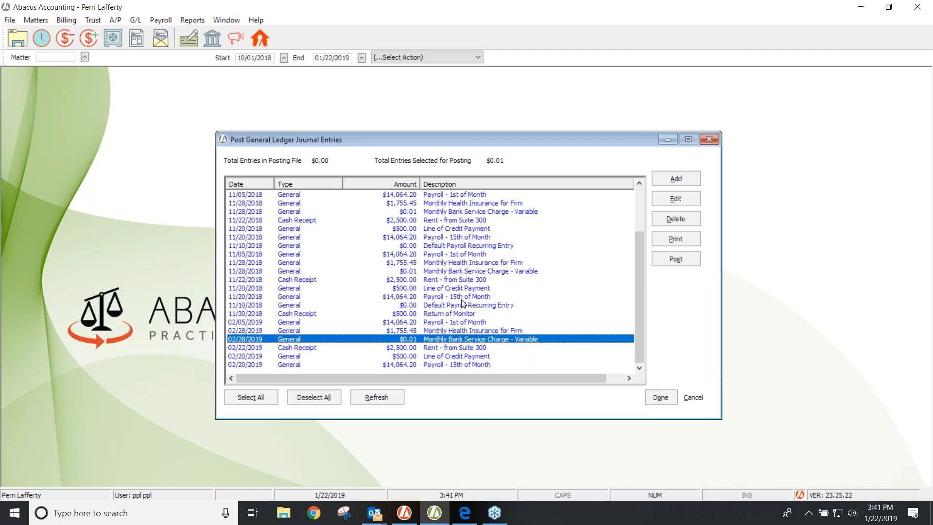
click(678, 199)
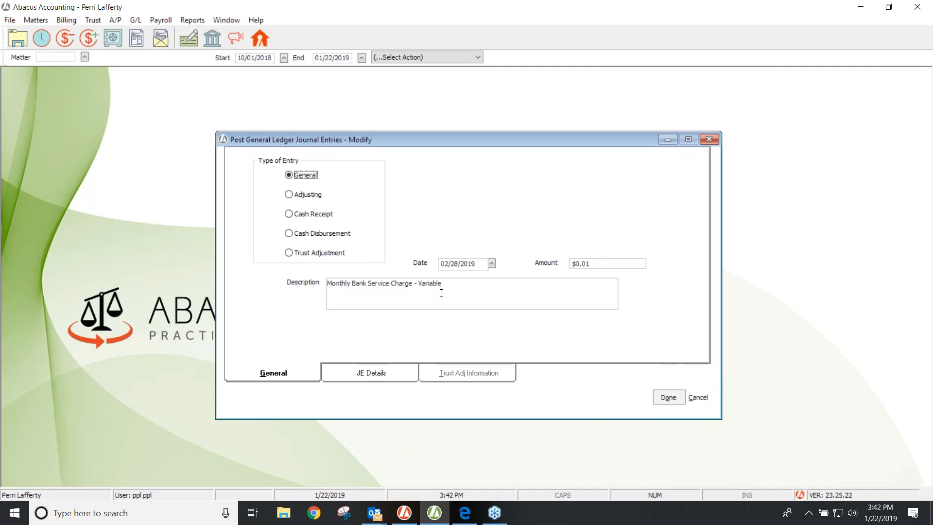
click(403, 375)
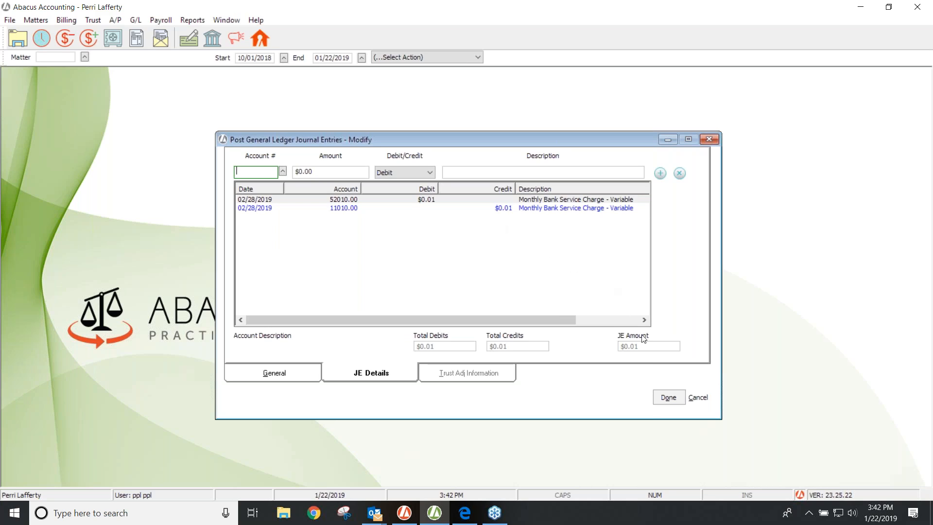
click(698, 398)
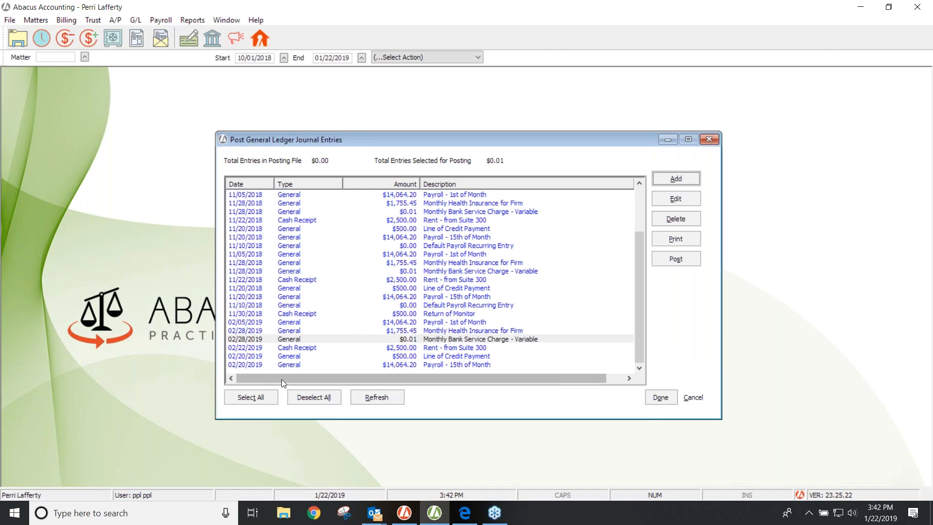
Post the February 2019 entries for Rent - from Suite 300, Line of Credit Payment and Payroll - 15th of Month.
click(290, 347)
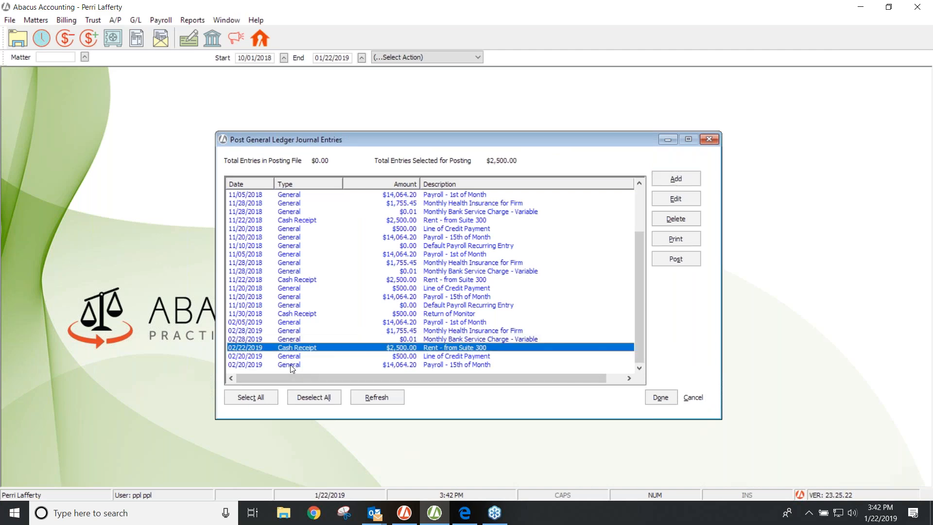
ctrl+click(290, 364)
ctrl+click(292, 355)
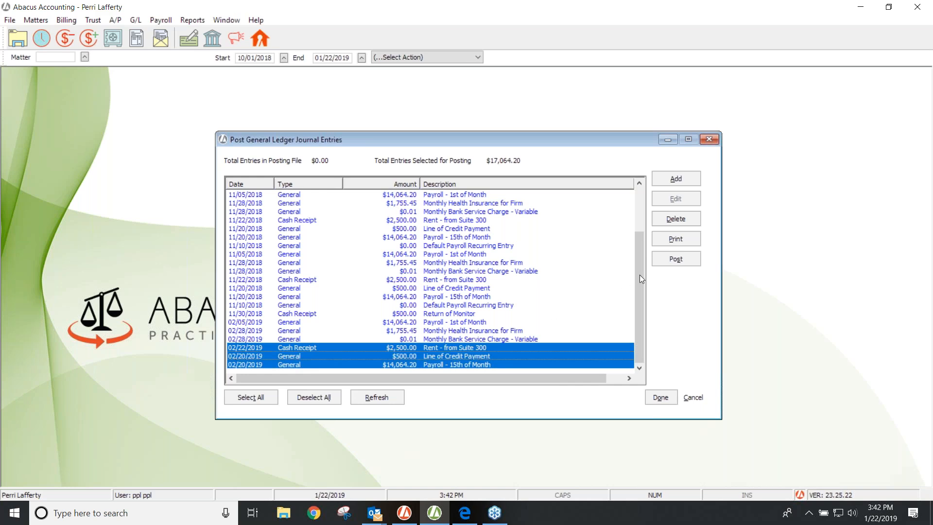
click(668, 256)
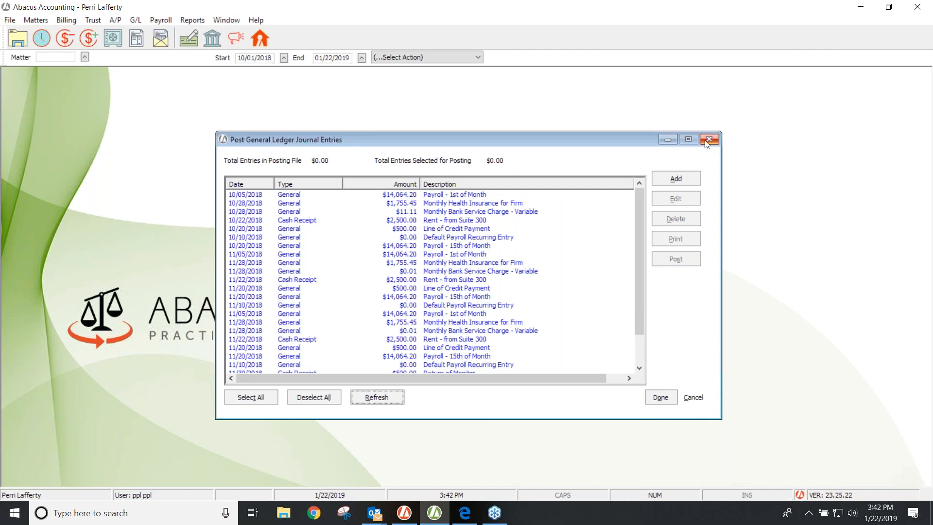
Delete all the remaining entries from Post General Ledger Journal Entries, and close it along with the Recurring Journal Entries window.
click(256, 396)
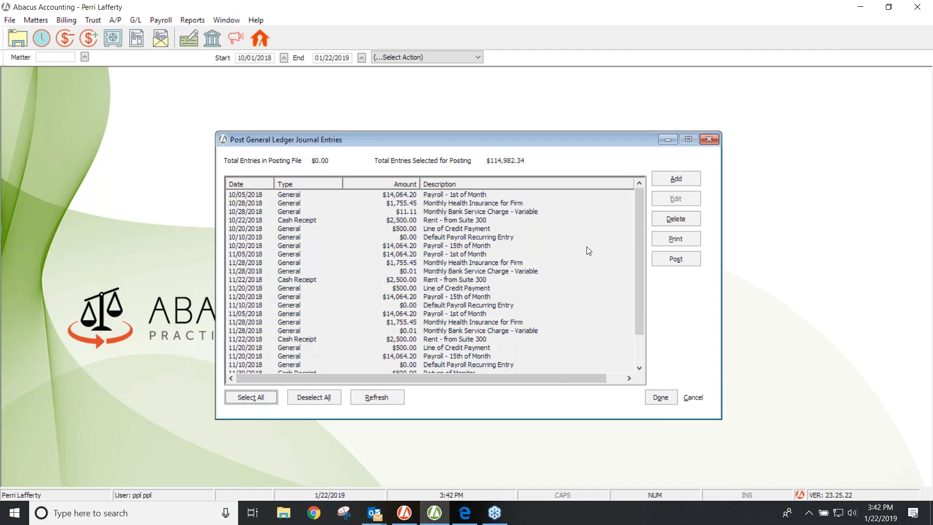
click(663, 219)
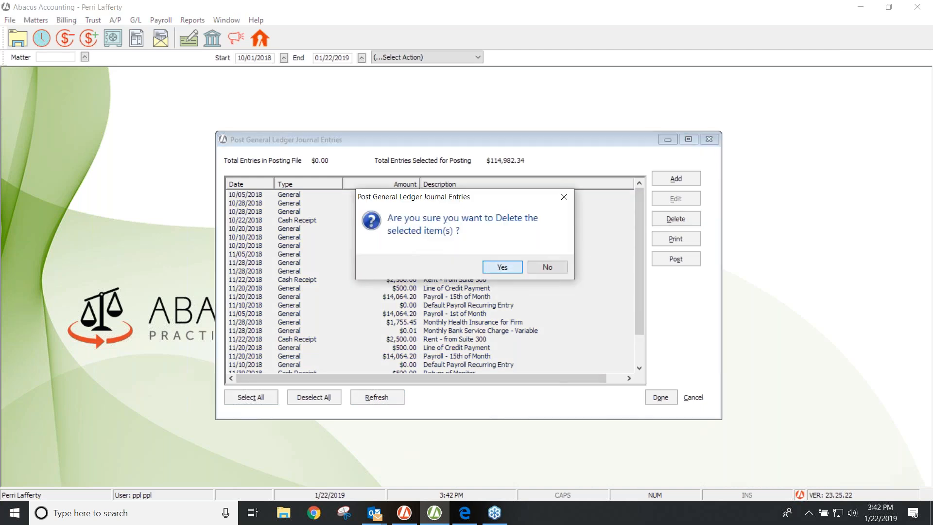
click(560, 267)
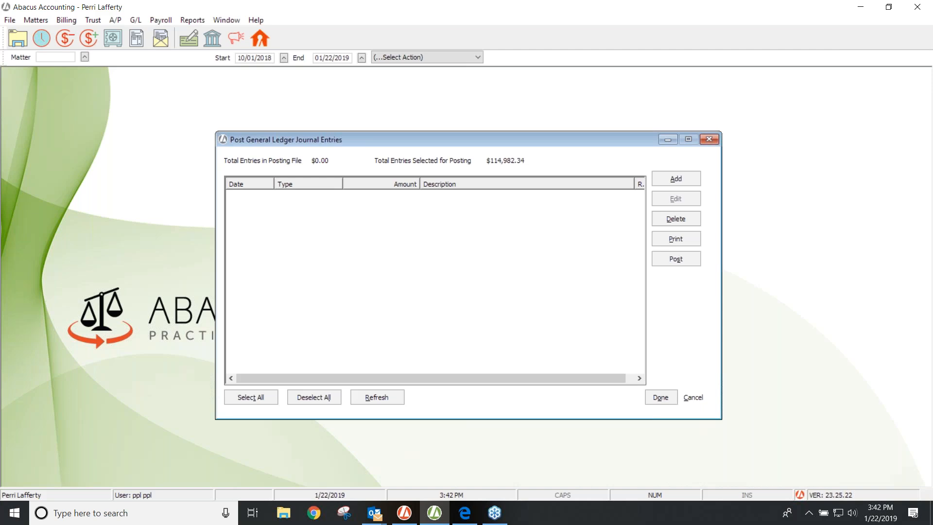
click(708, 139)
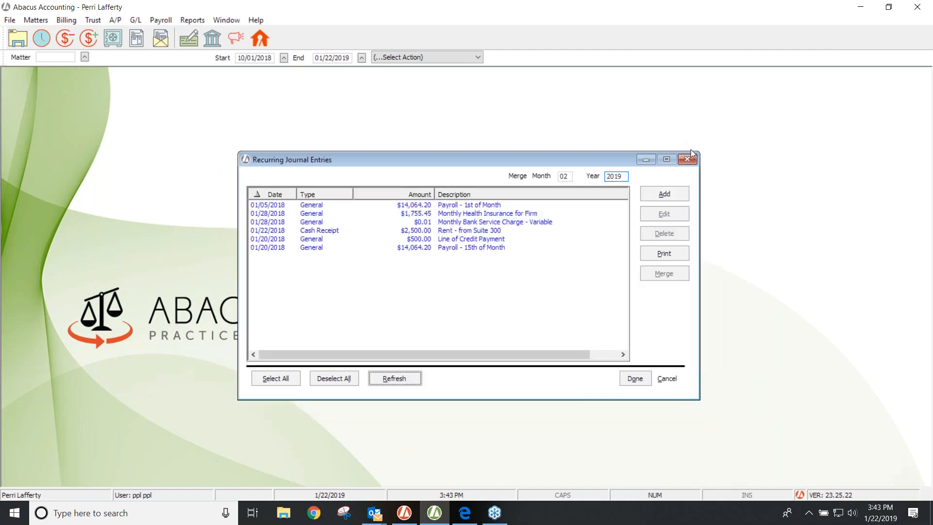
click(686, 161)
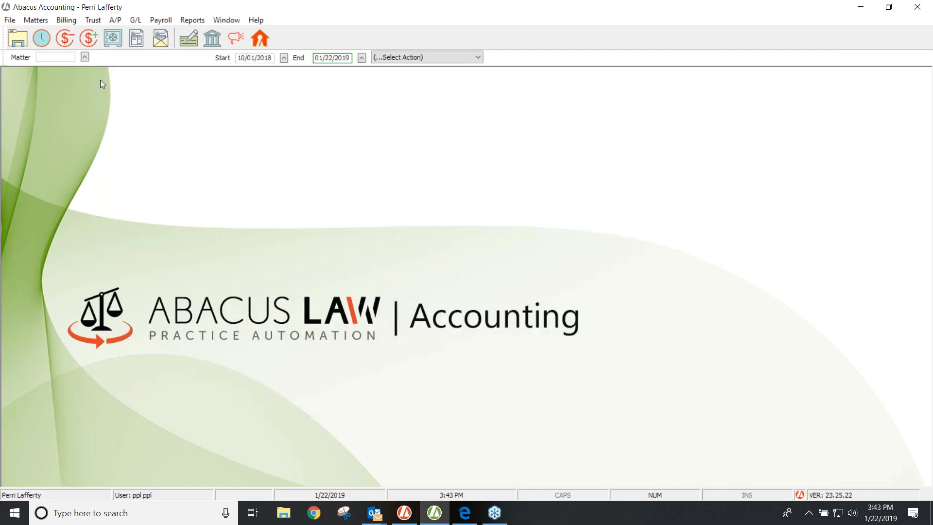
Reopen Post General Ledger Journal Entries and start adding a new journal entry.
click(137, 21)
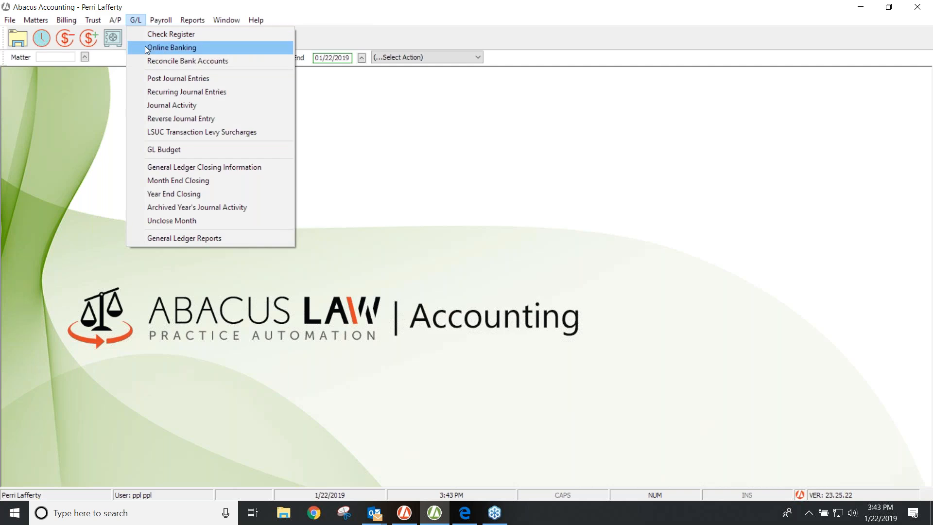
click(160, 79)
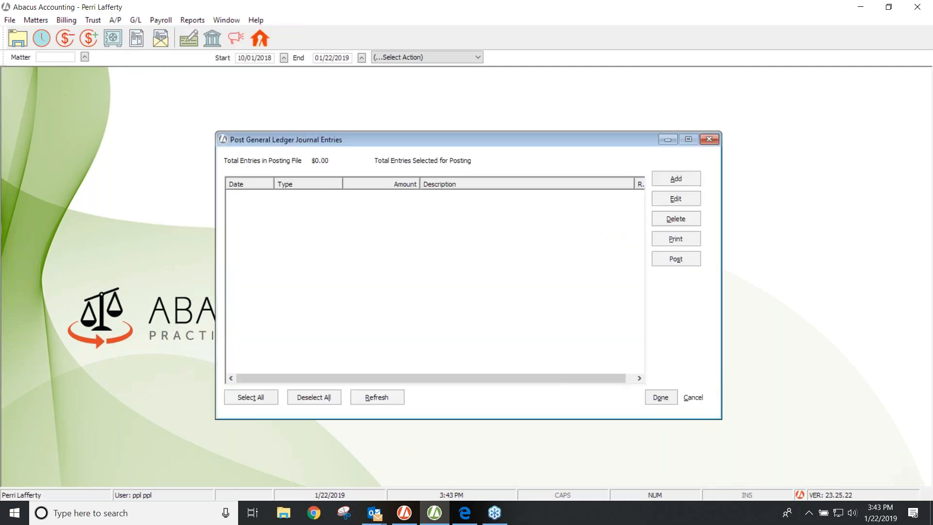
click(675, 179)
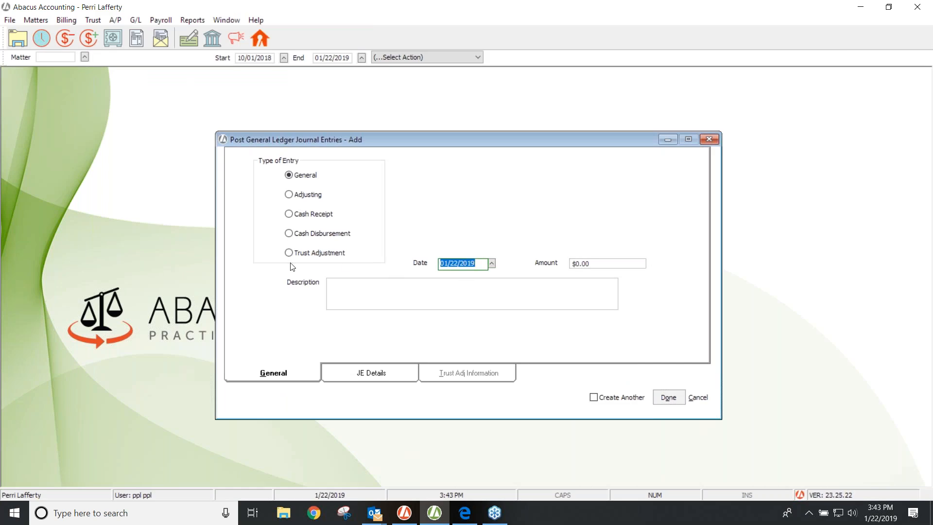
Review the fields for the Cash Receipt and Cash Disbursement entry types, including the journal entry details of the disbursement.
click(289, 214)
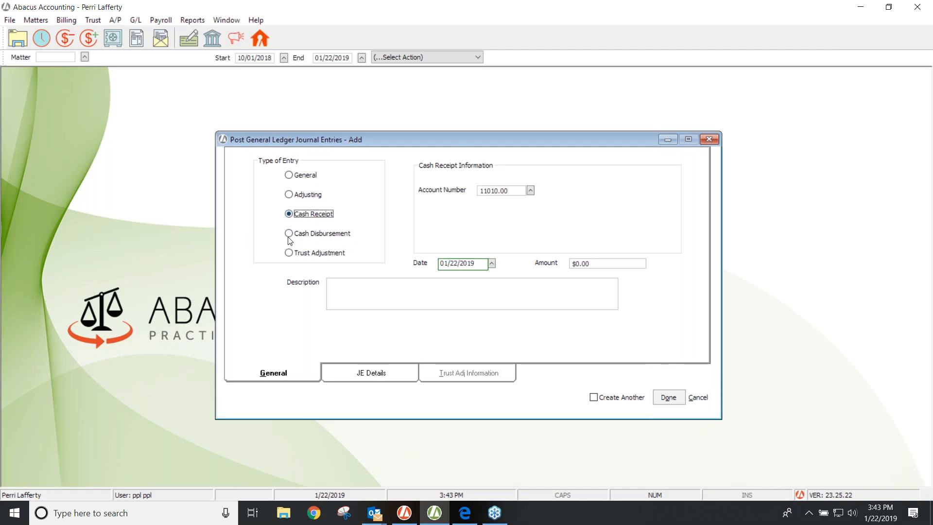
click(289, 235)
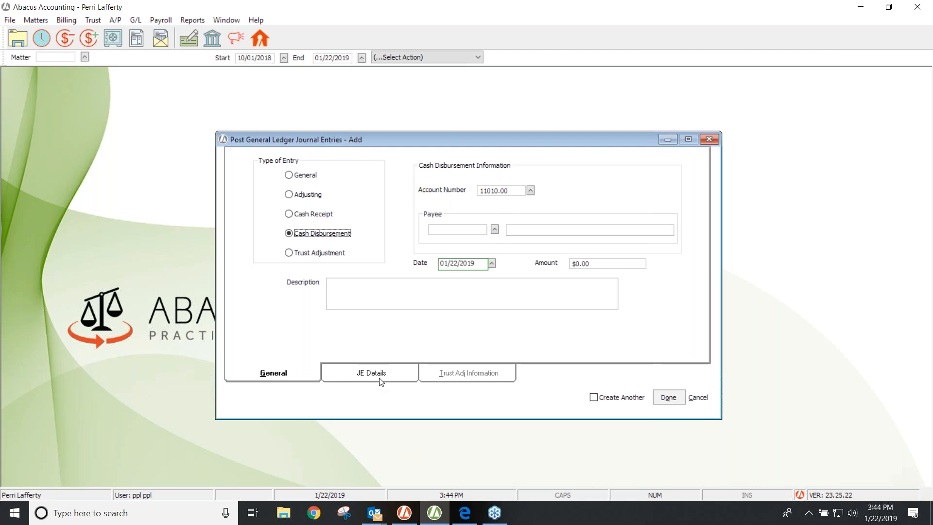
click(399, 375)
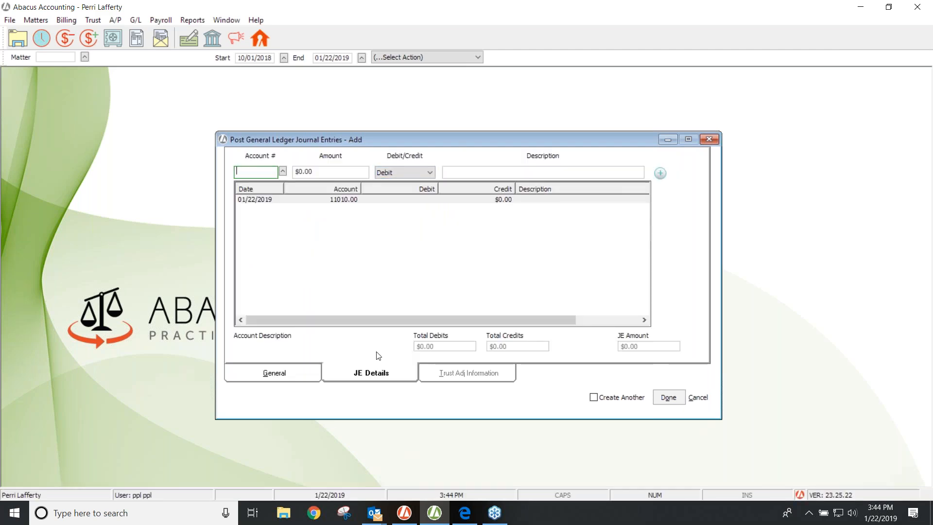
click(289, 373)
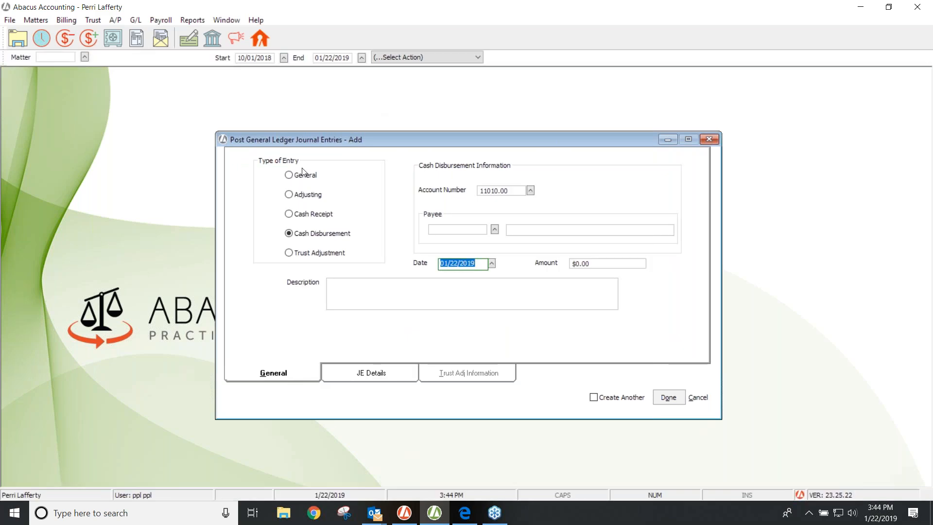
Make the new journal entry a General one with an amount of $15.00 and the description Bank Service Charges.
click(289, 175)
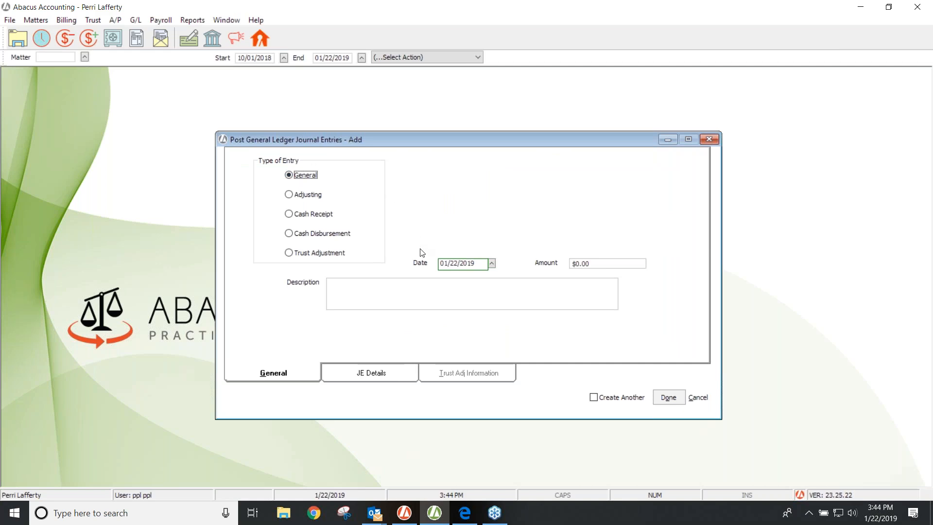
click(608, 263)
text(15.00)
key(Tab)
text(Bank Servi)
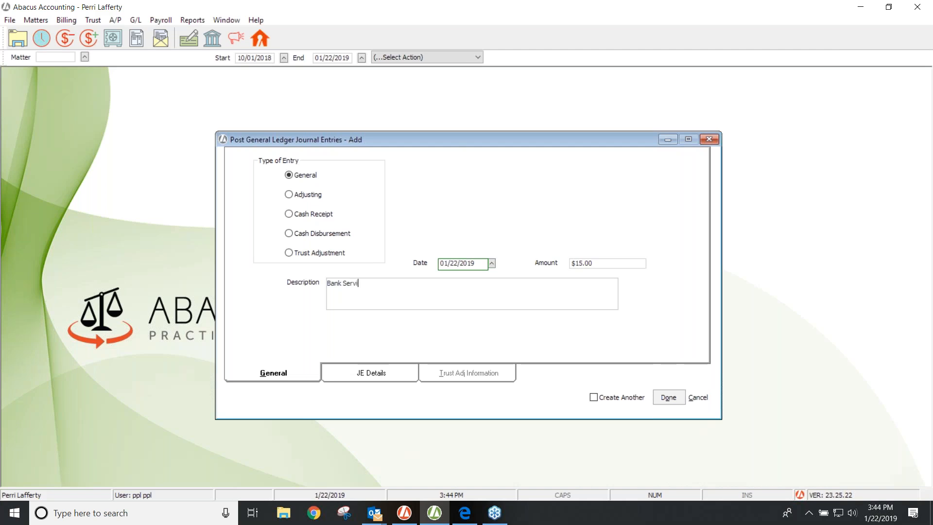
text(ce Charges)
In the journal entry details, add a $15.00 debit line for Bank Charges account 52010.00, reusing the entry's general description.
click(360, 374)
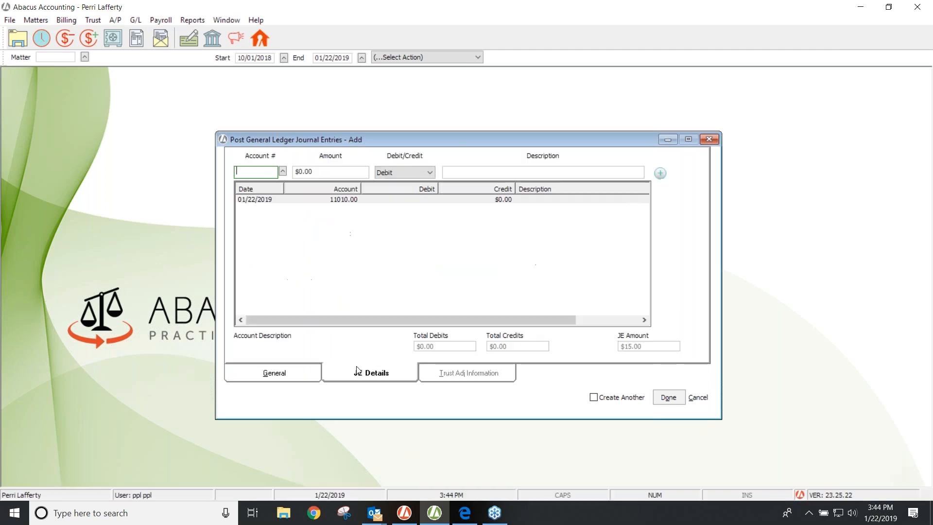
click(283, 171)
text(bank)
key(Return)
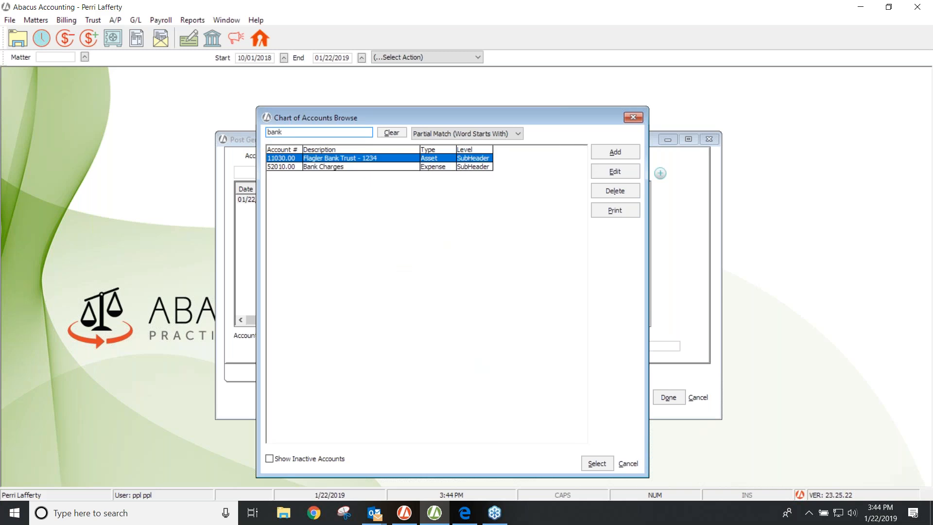
double_click(322, 168)
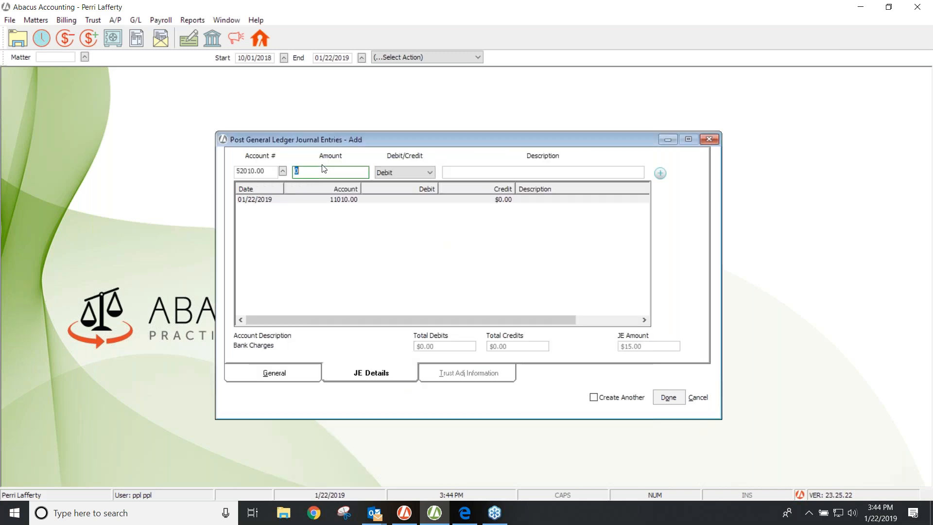
text(15.00)
click(660, 173)
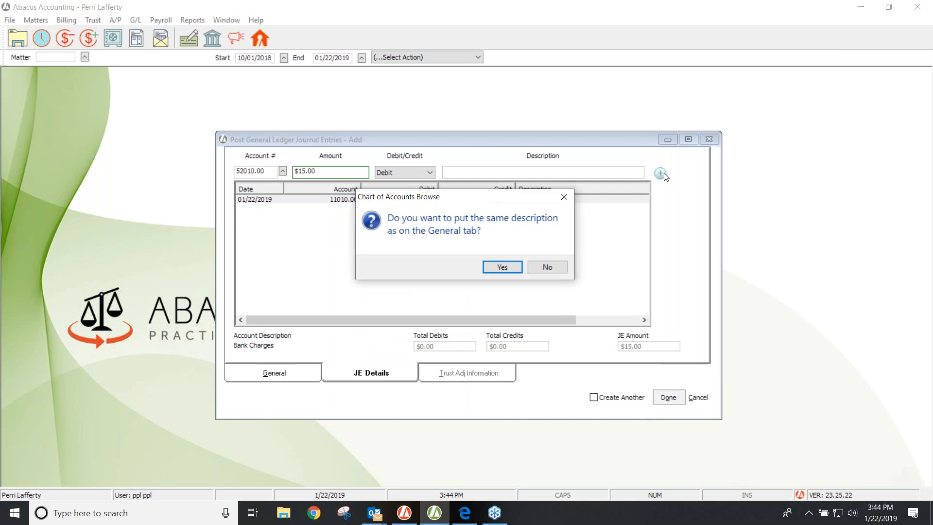
click(500, 266)
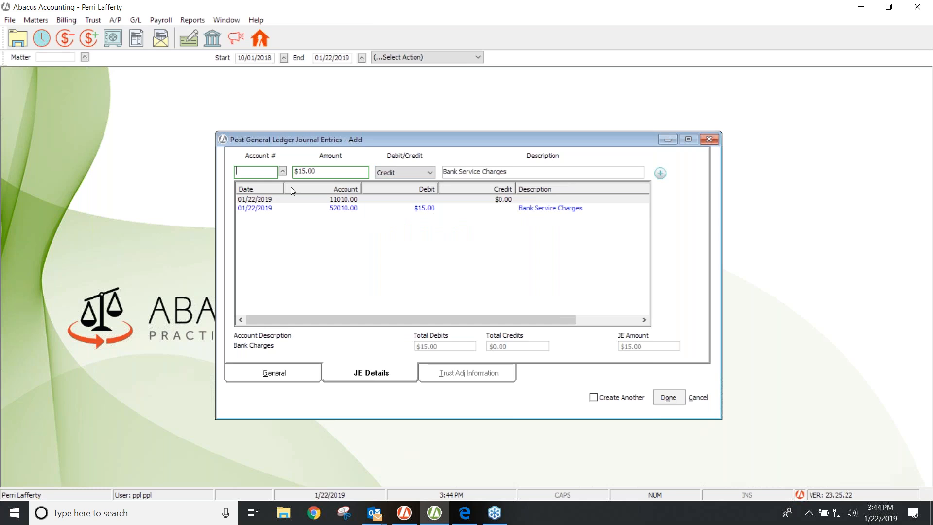
Add the balancing $15.00 credit line for WF Operating Account 11010.00 and save the Bank Service Charges journal entry.
click(282, 171)
double_click(282, 175)
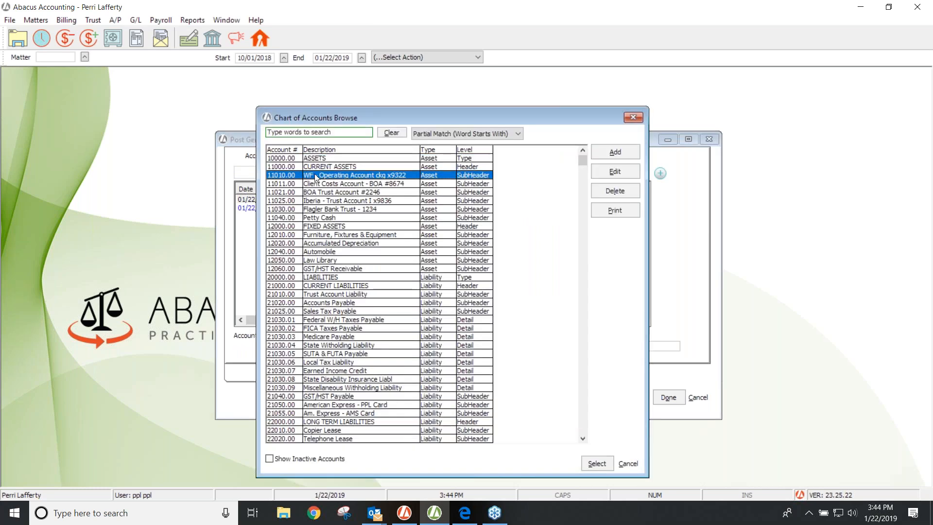
click(660, 174)
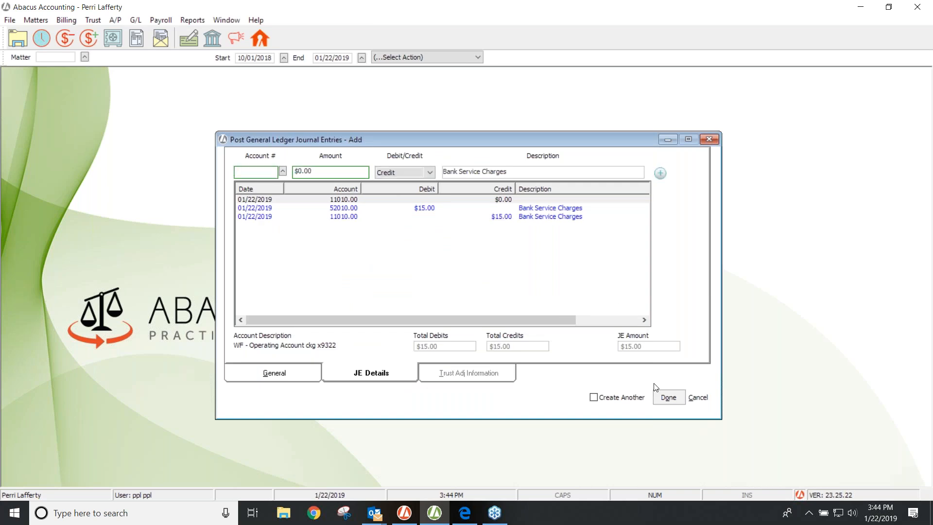
click(667, 397)
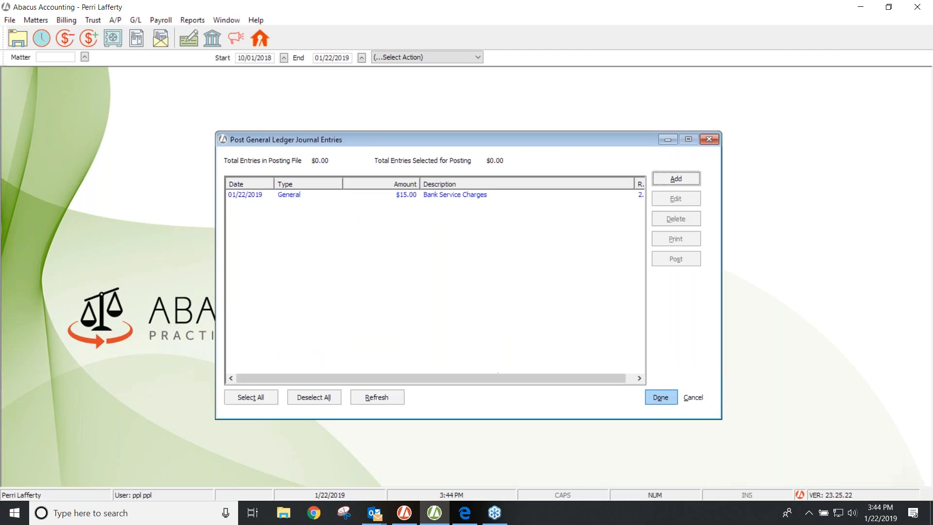
click(439, 195)
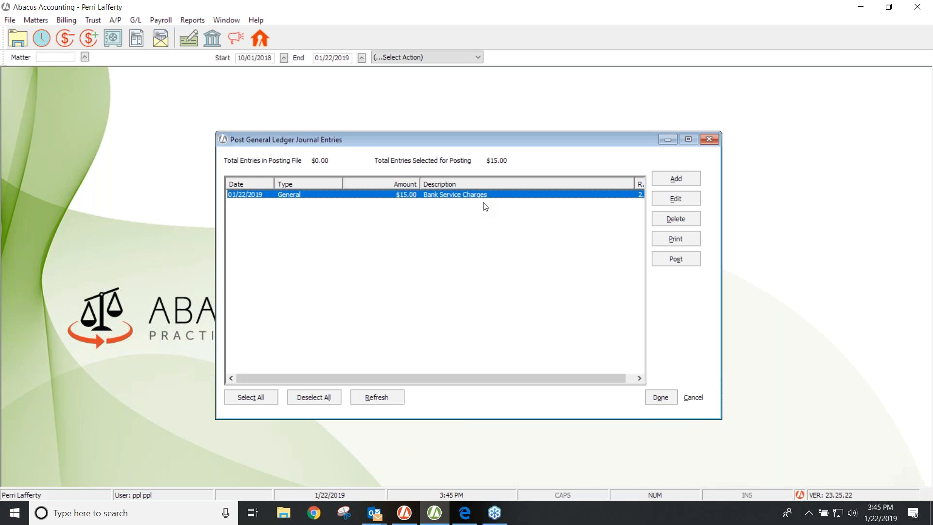
click(756, 199)
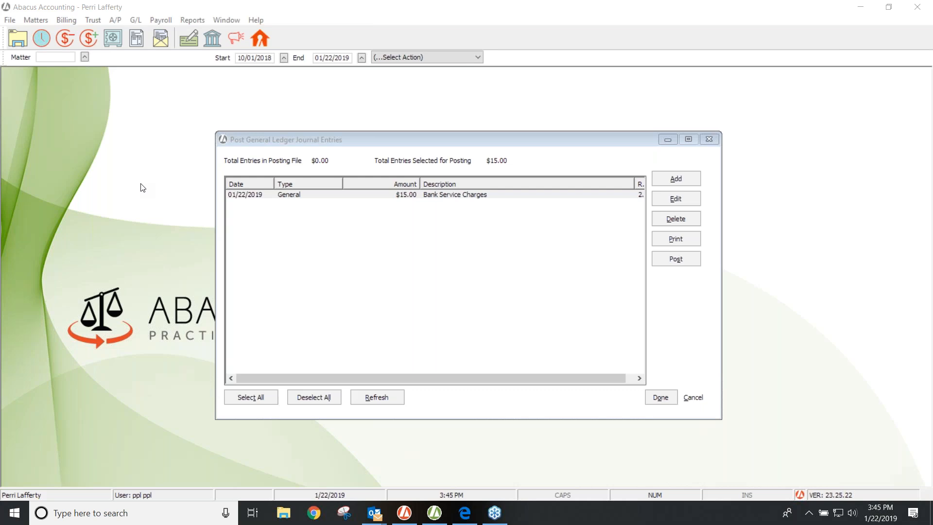
Add capital account 31025.00 to the Chart of Accounts, described as Owner Draw - PPL at SubHeader level, and close the journal posting window.
click(10, 20)
mouse_move(34, 34)
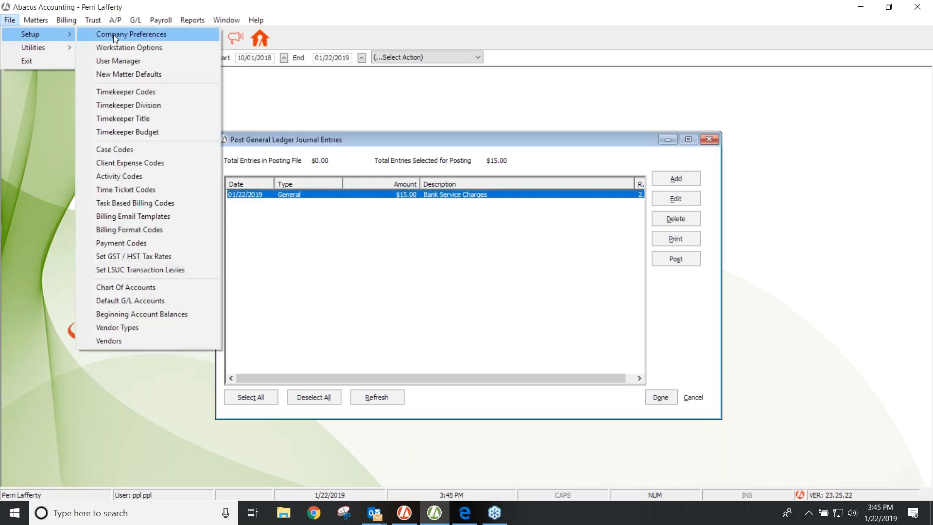
click(132, 287)
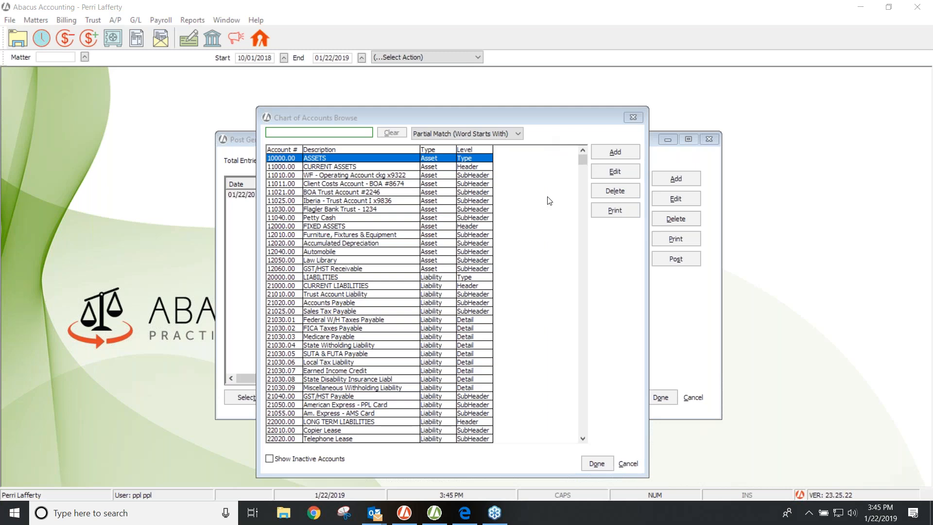
click(582, 440)
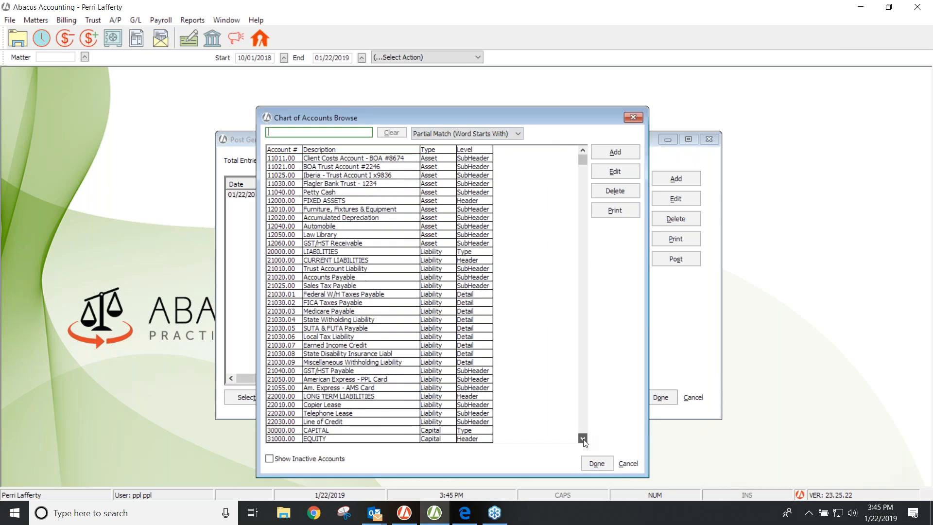
click(582, 440)
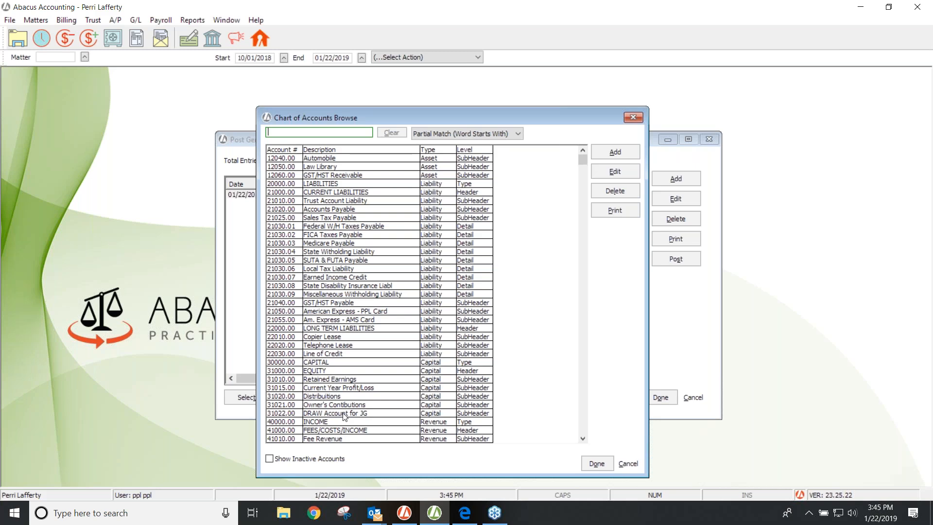
click(596, 152)
text(31025.00)
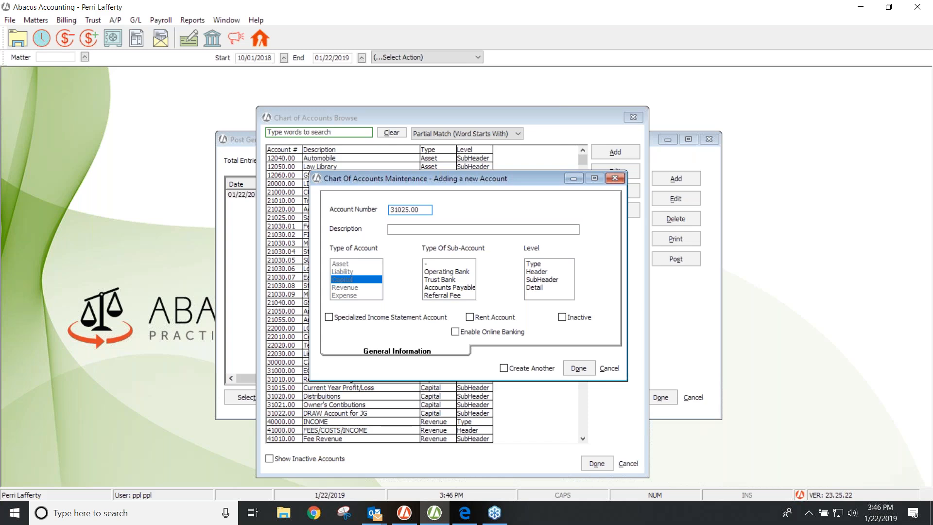
click(437, 230)
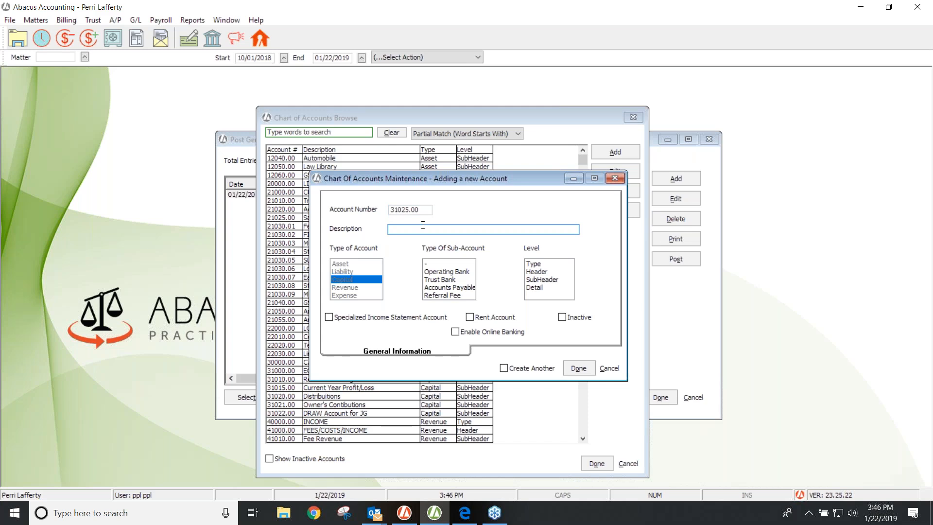
text(Owner Draw - PPL)
click(539, 280)
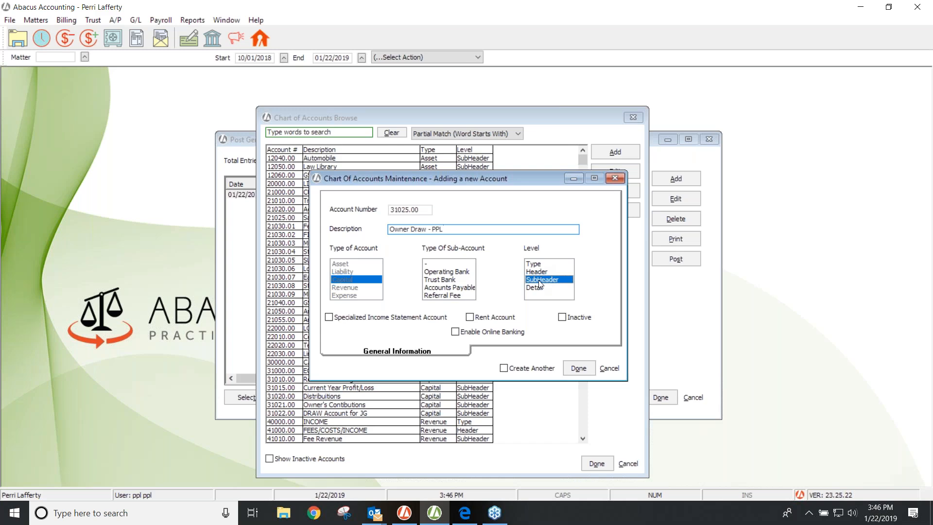
click(571, 366)
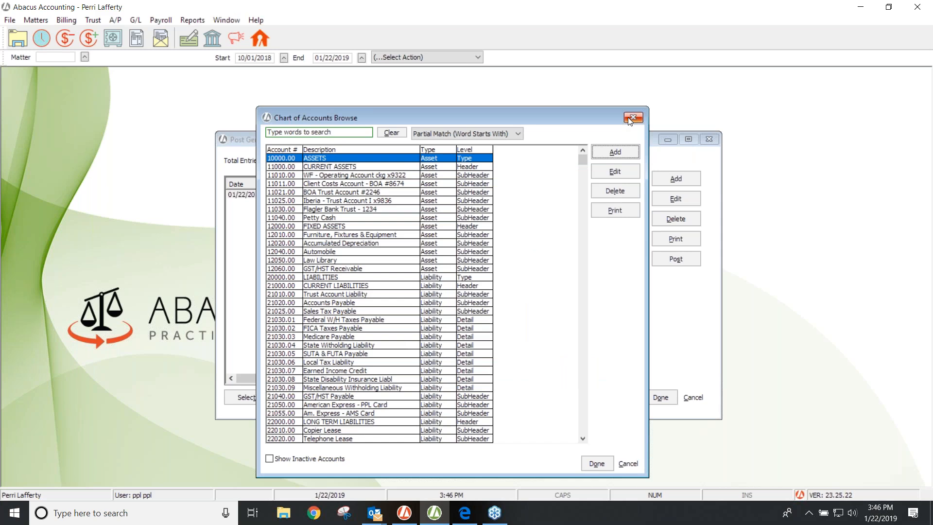
click(632, 118)
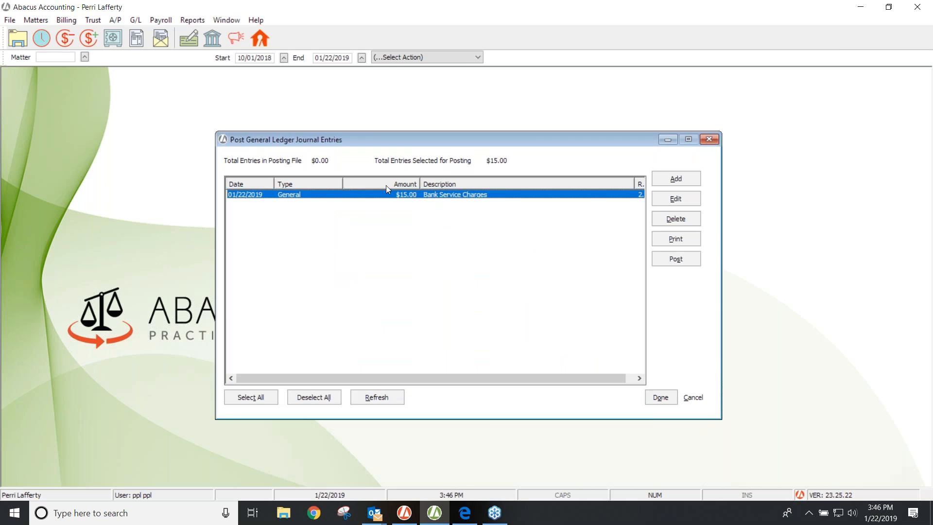
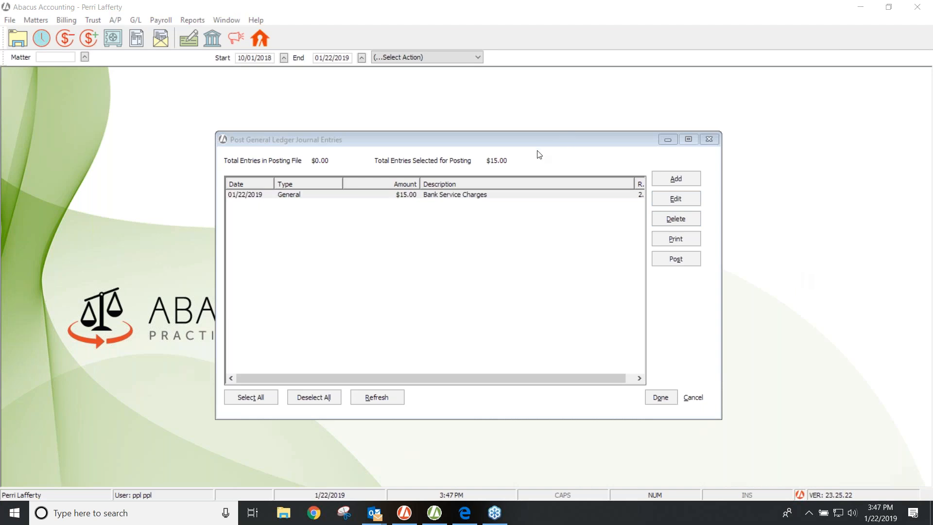
click(710, 139)
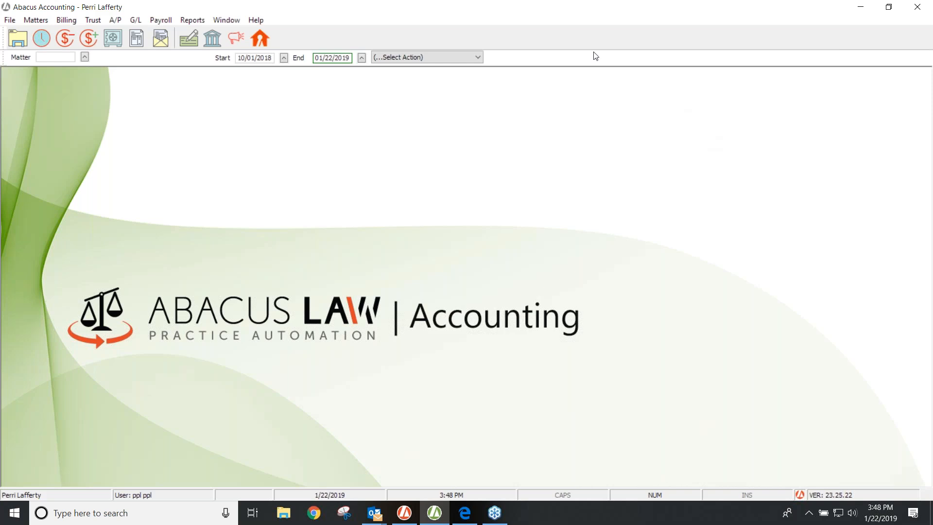
Open the general ledger Journal Activity window.
click(136, 20)
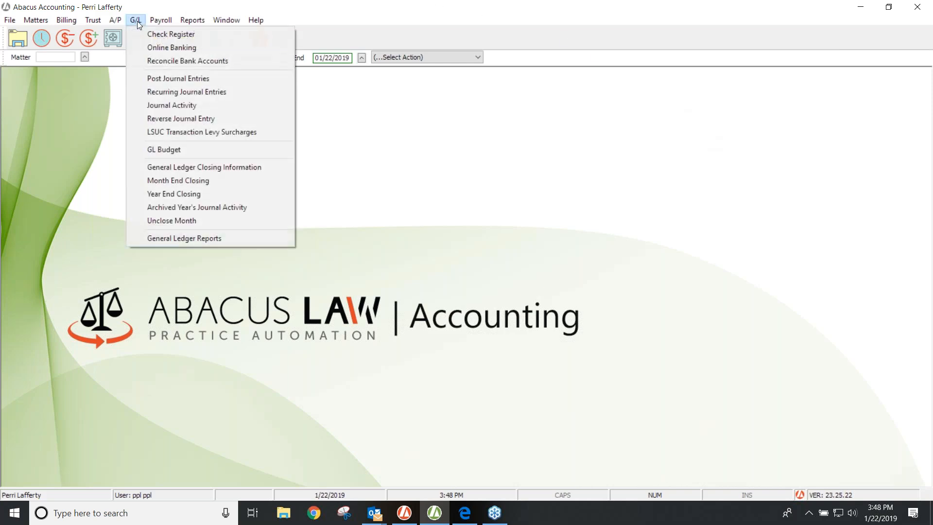
click(183, 104)
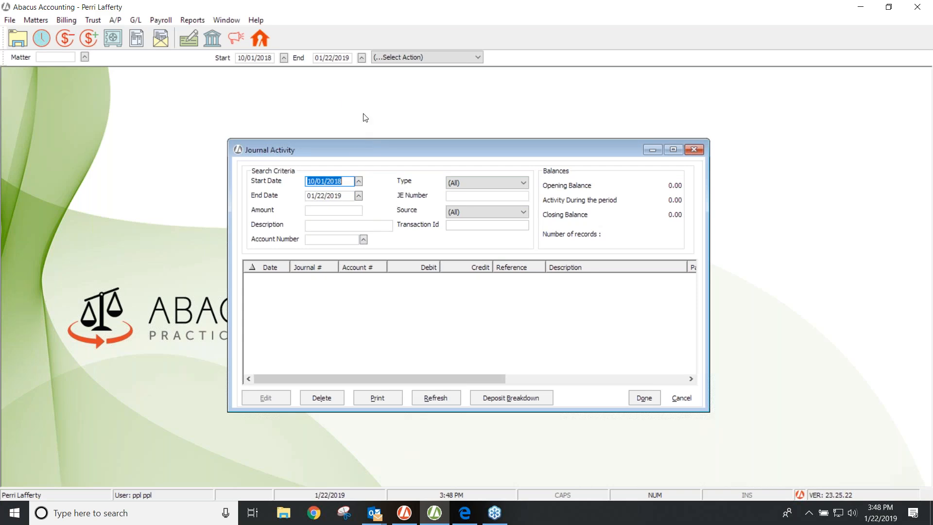
click(135, 20)
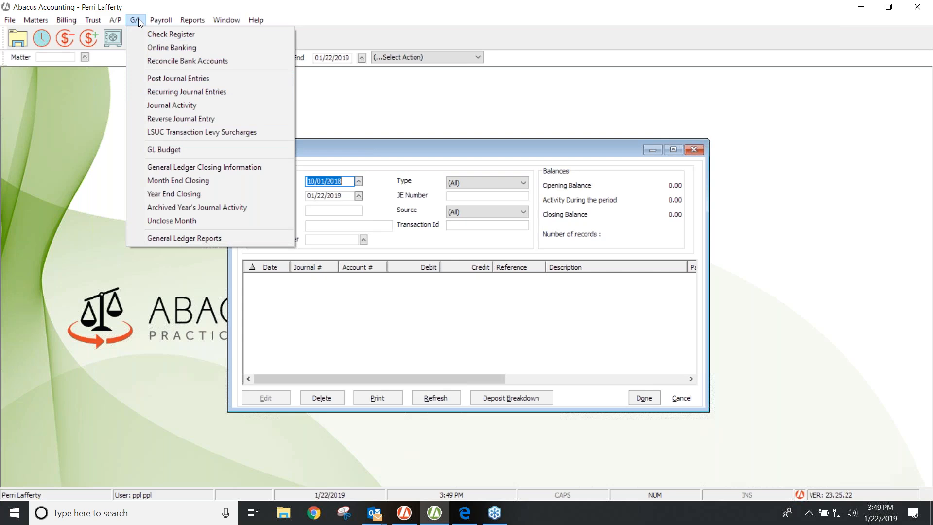
mouse_move(33, 21)
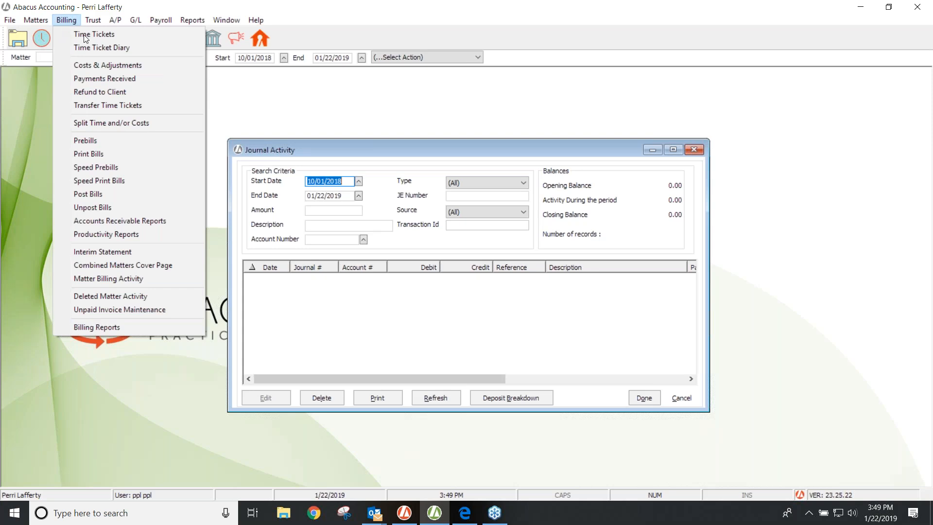
click(225, 94)
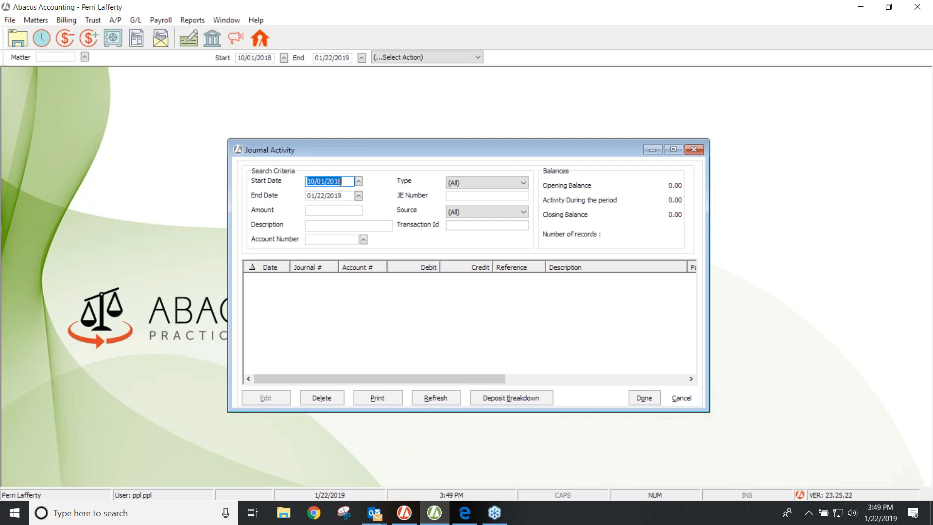
Set the journal activity start date to 01/01/2018 and refresh the list of entries.
click(348, 182)
key(BackSpace)
key(BackSpace)
key(BackSpace)
key(BackSpace)
key(BackSpace)
key(BackSpace)
key(BackSpace)
key(BackSpace)
text(01/01/2018)
click(433, 395)
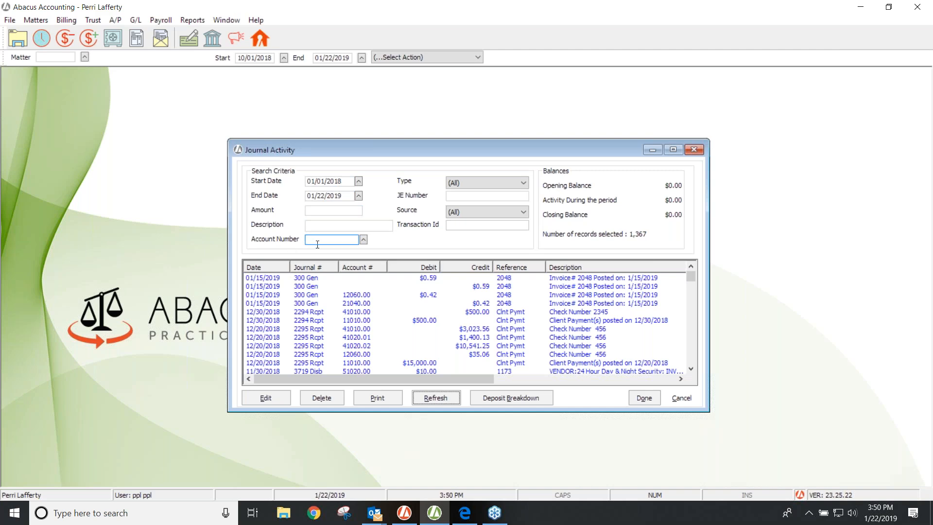
Filter the journal activity by the WF Operating Account 11010.00, chosen from the Chart of Accounts.
click(364, 239)
click(364, 239)
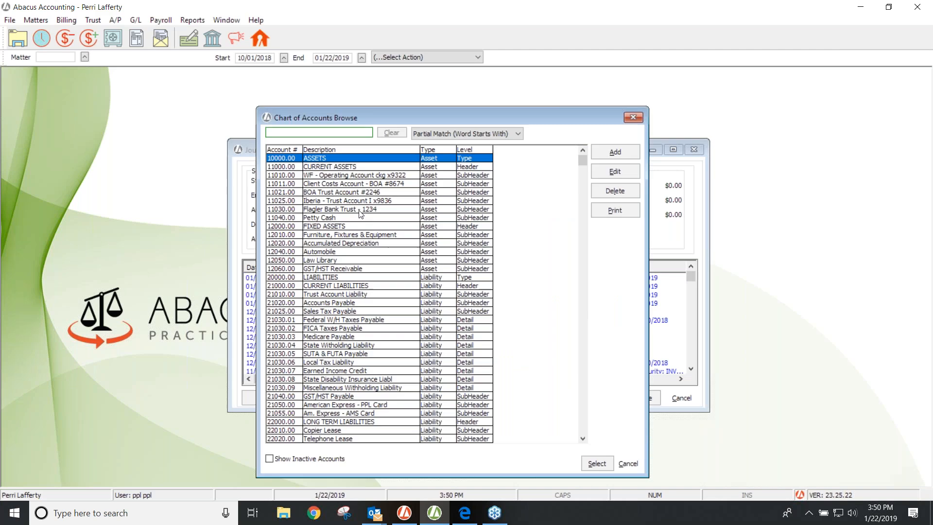
double_click(351, 175)
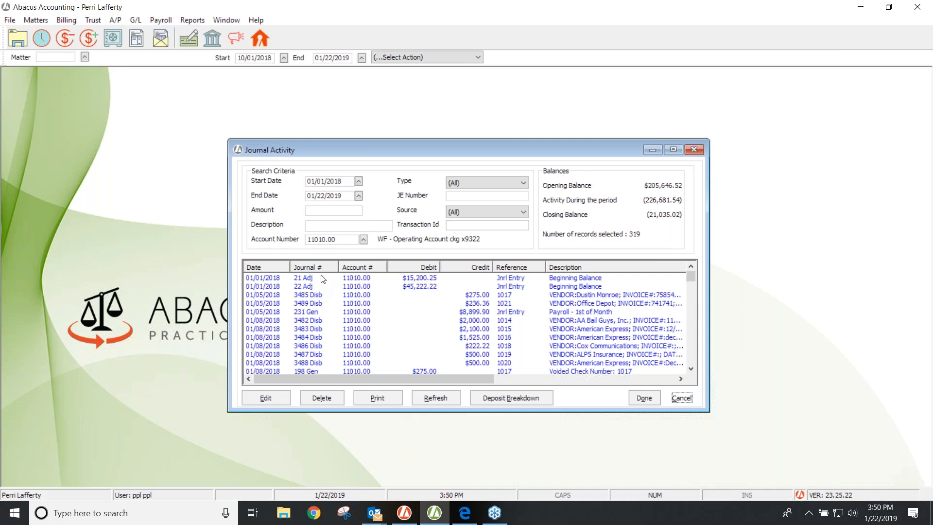
click(135, 21)
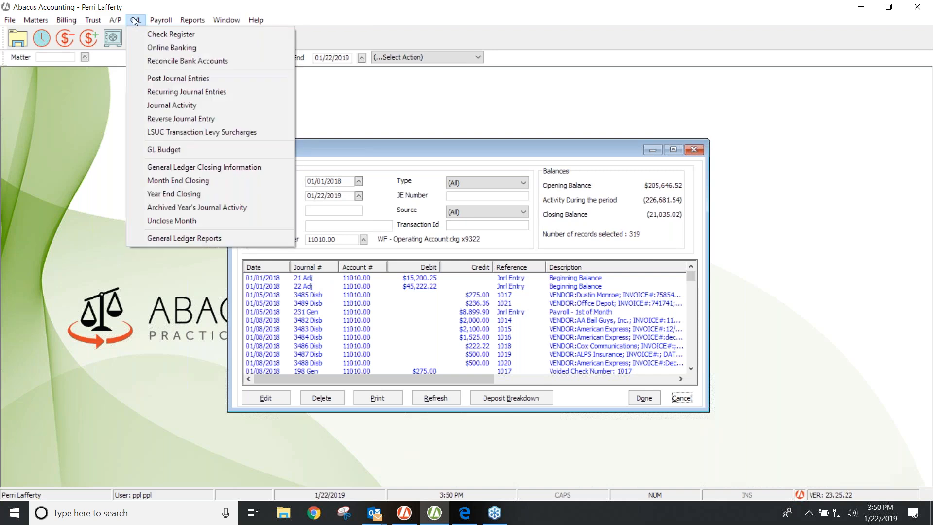
click(153, 78)
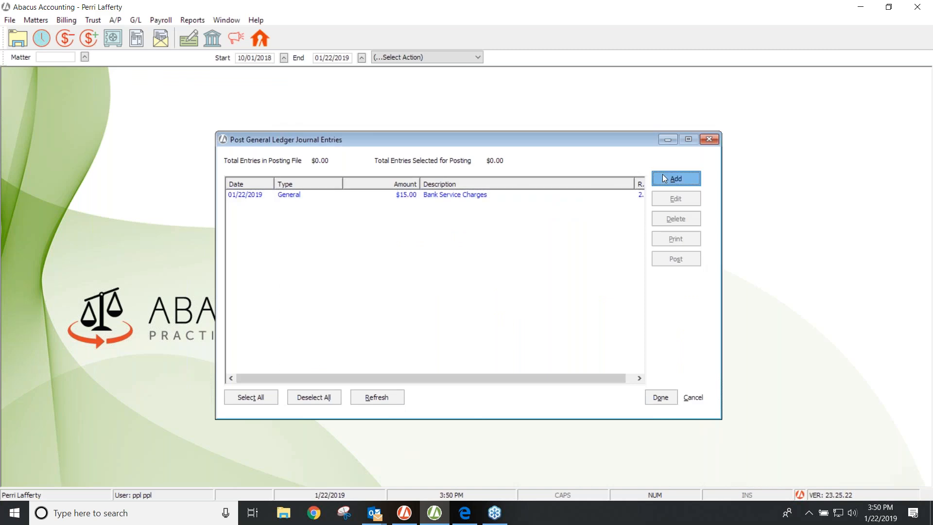
click(662, 176)
click(289, 195)
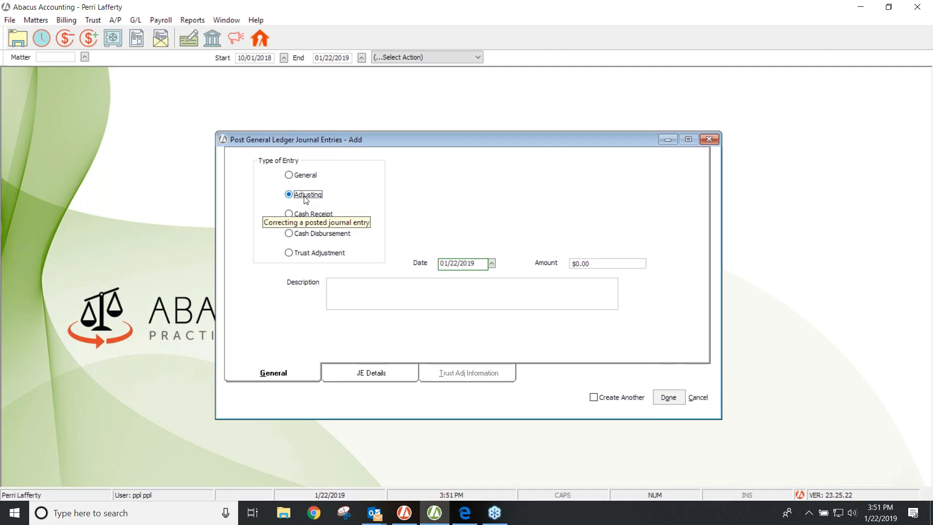
click(709, 139)
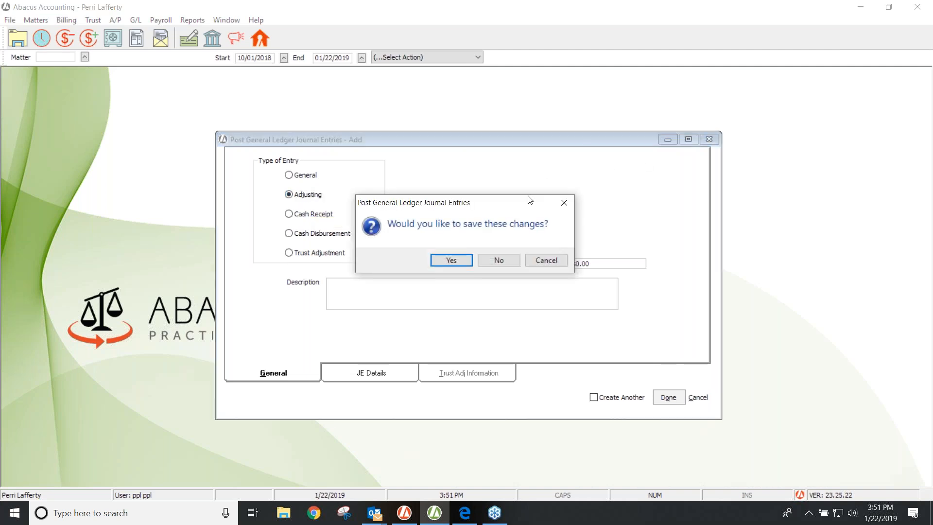
click(503, 259)
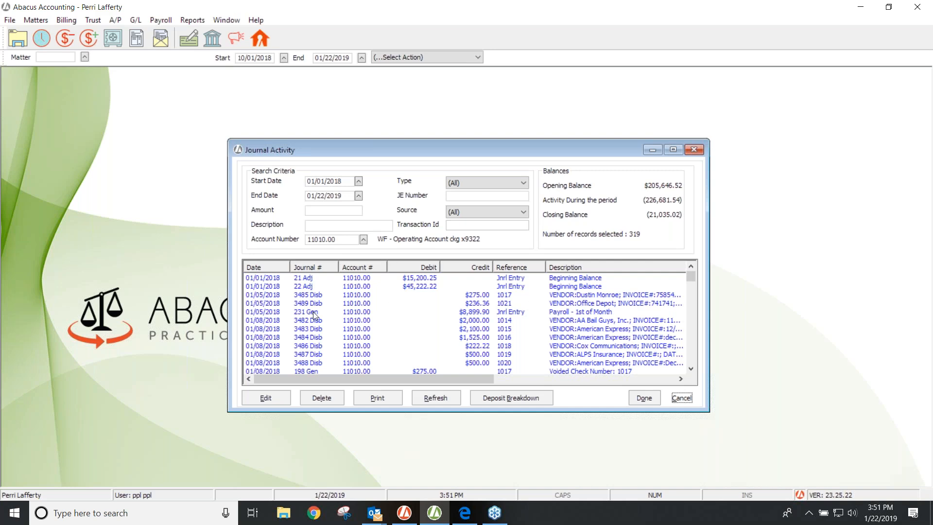
click(690, 367)
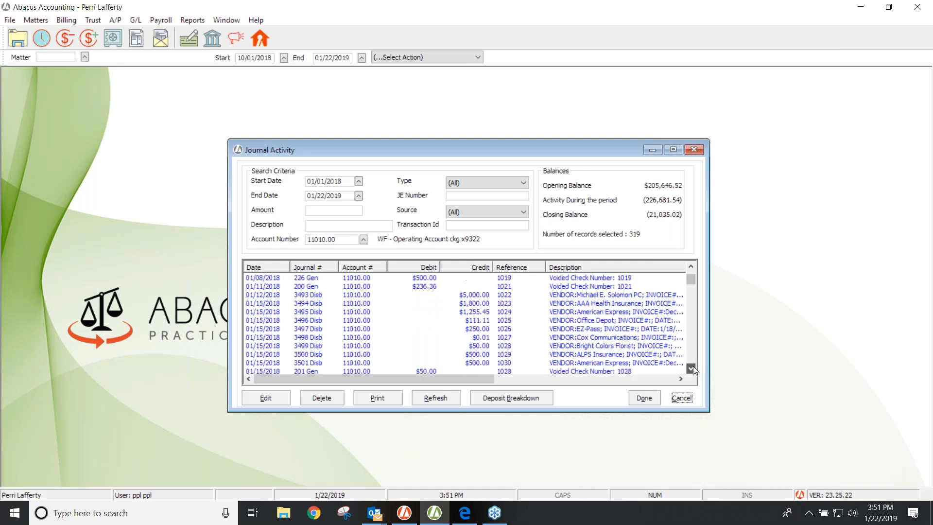
click(690, 367)
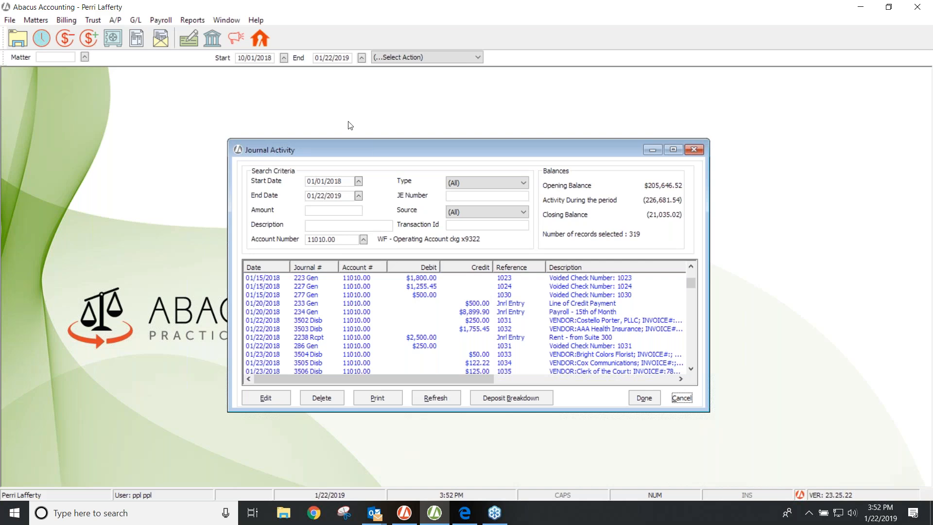
click(93, 21)
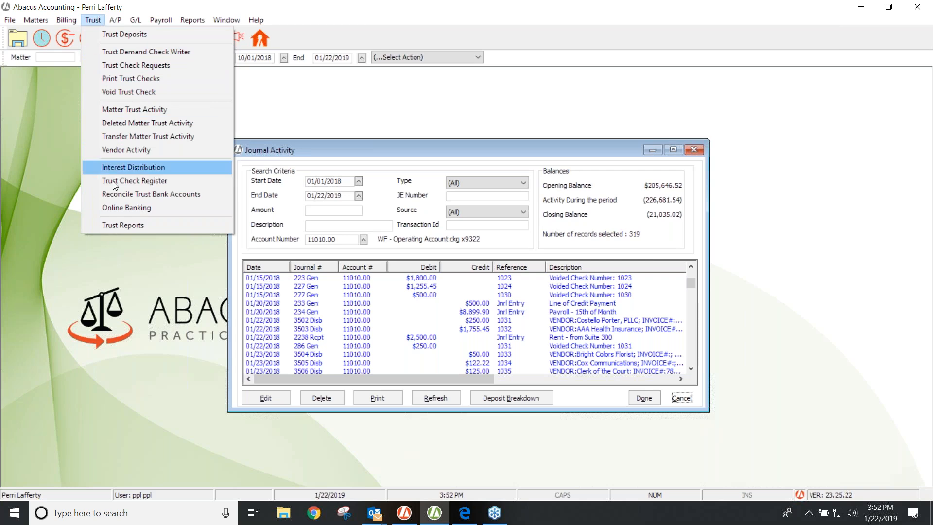
click(38, 90)
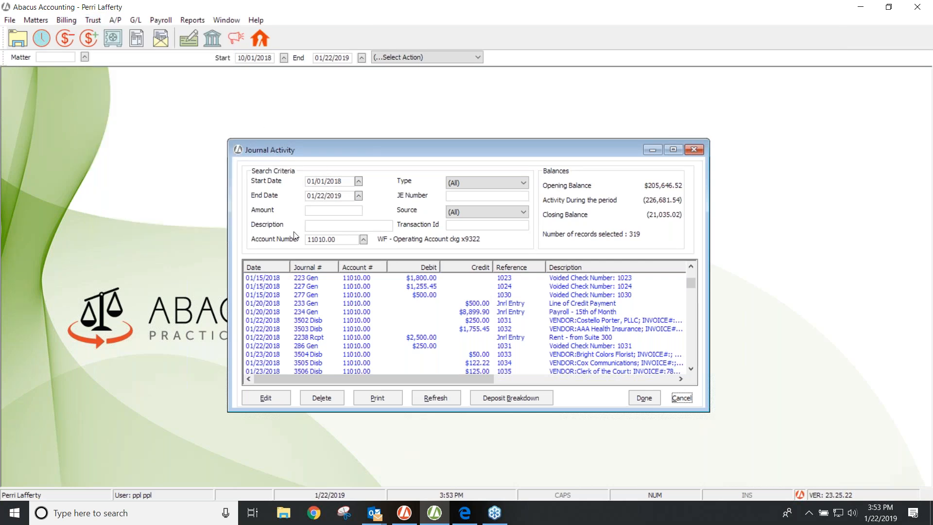
Clear the account number filter and search the journal activity for the amount 5,000.00.
click(345, 239)
double_click(345, 239)
key(BackSpace)
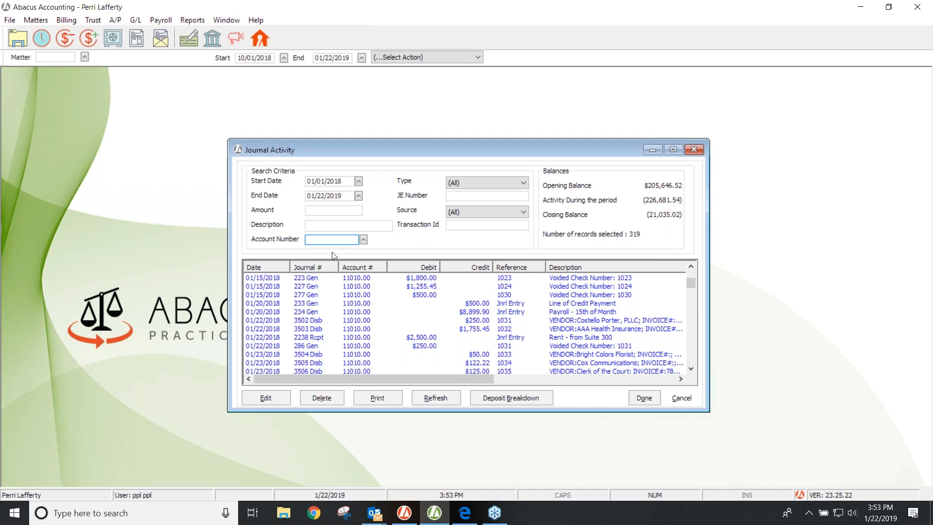
click(329, 211)
text(5,000.00)
key(Tab)
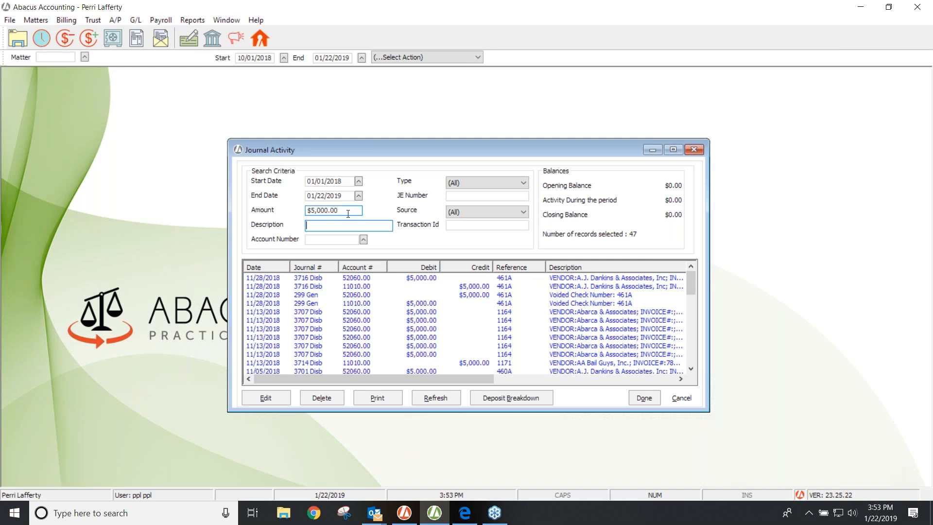
Remove the amount filter and search the journal activity for entries with "rent" in the description.
click(347, 207)
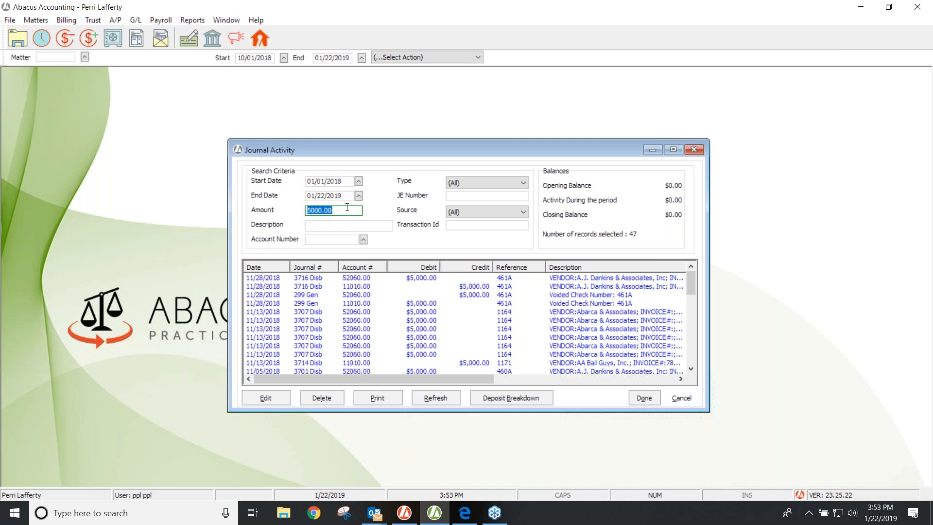
key(BackSpace)
click(330, 226)
text(rent)
click(433, 396)
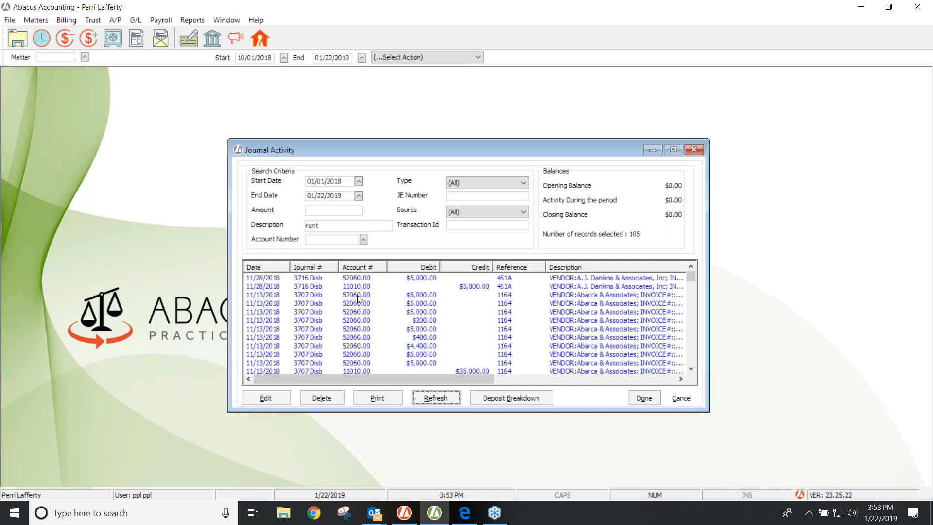
Clear the description filter and limit the journal activity to the Cash Disbursements type.
click(324, 224)
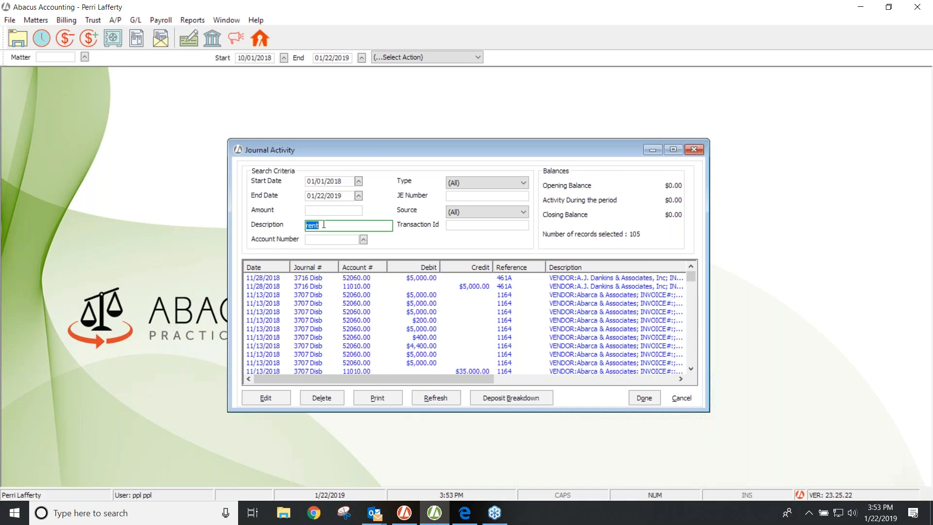
key(BackSpace)
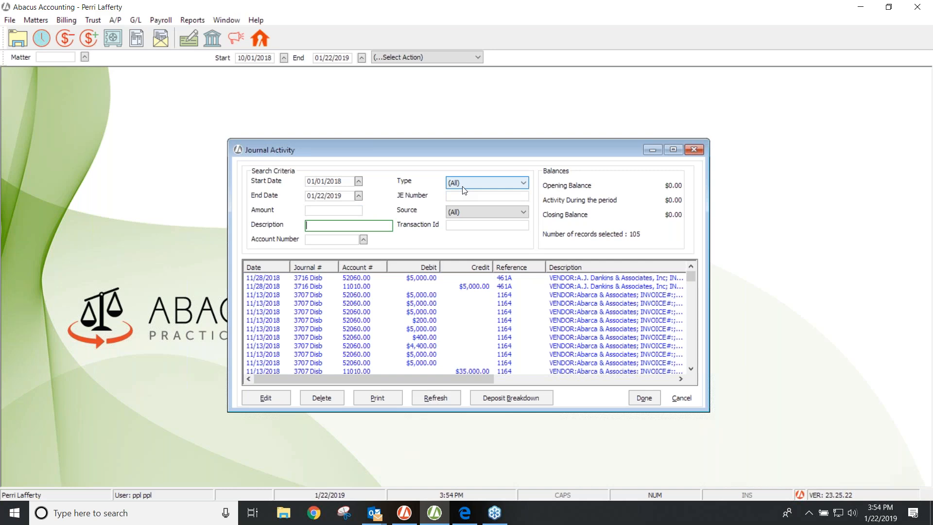
click(524, 185)
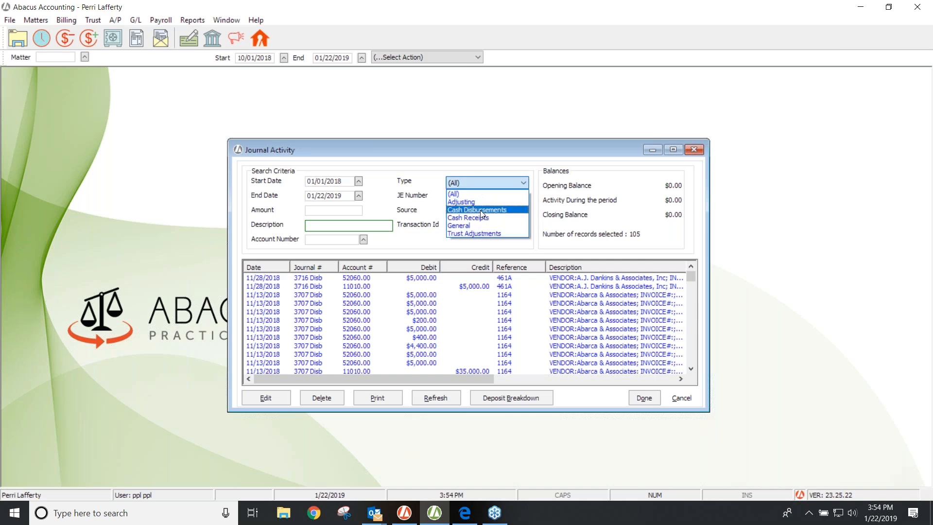
click(480, 209)
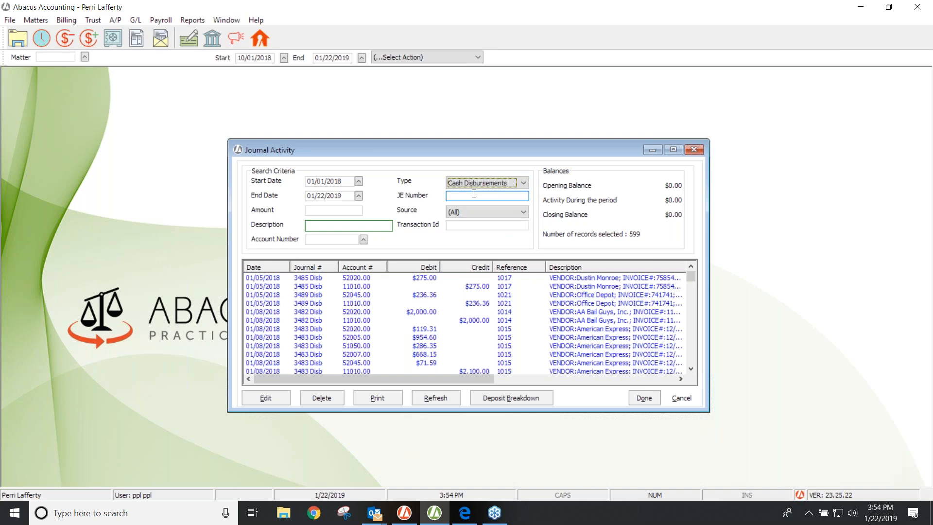
Look up journal entry number 3483 among the cash disbursements, and close the Journal Activity window.
click(473, 193)
text(3483)
key(Tab)
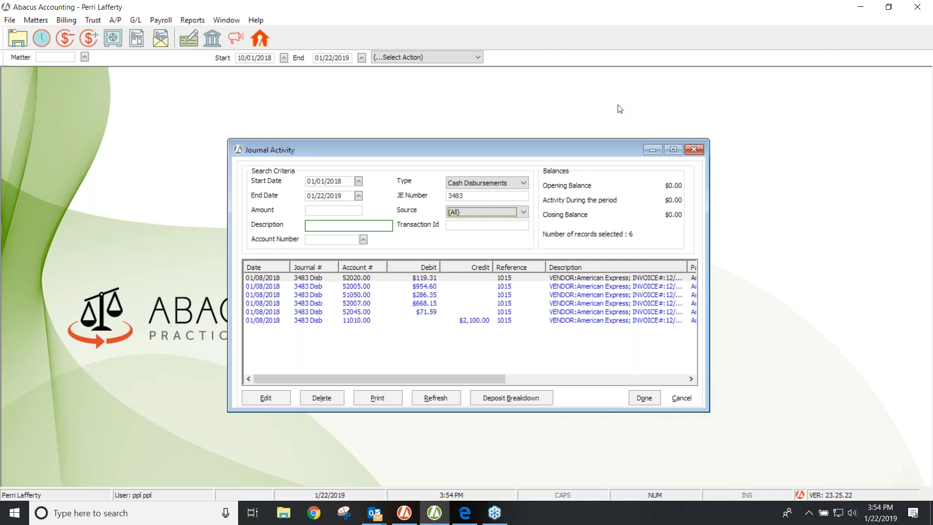
click(693, 151)
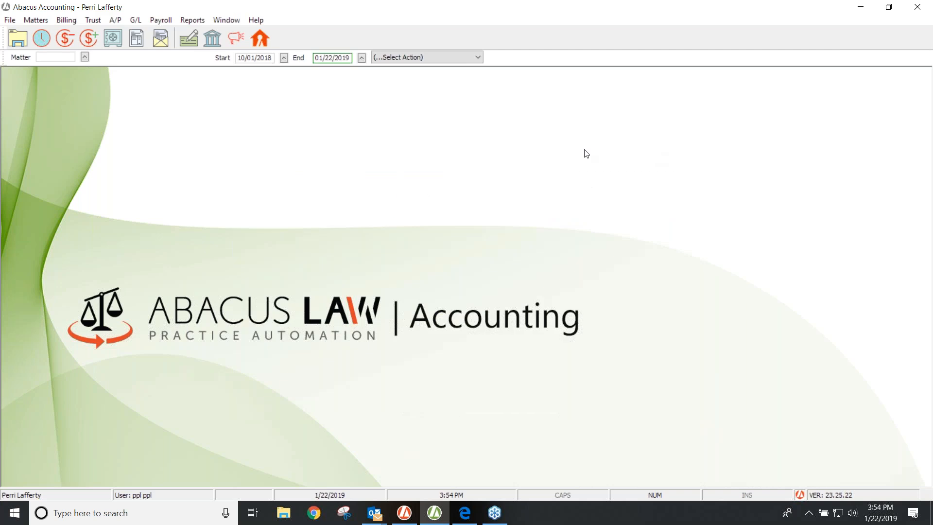
Open Month End Closing to view the closing period and report groups, and cancel without closing the month.
click(129, 20)
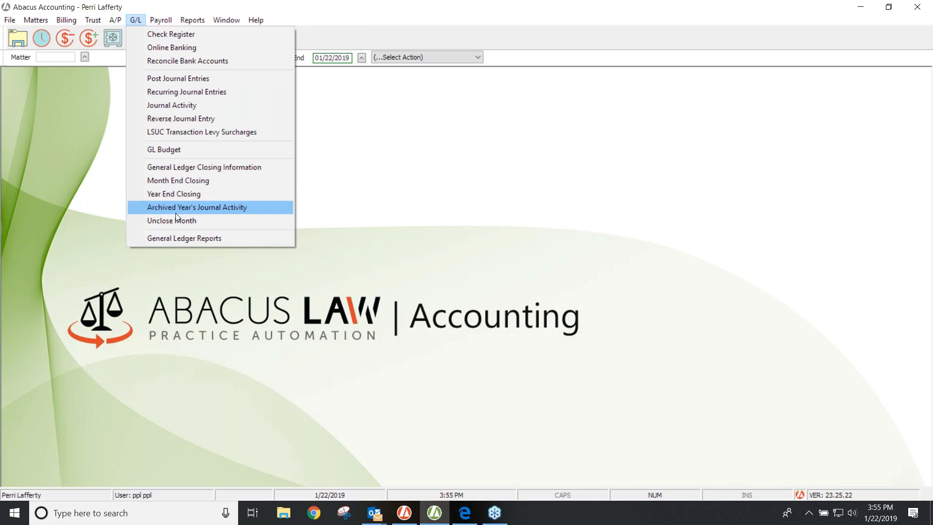
click(178, 180)
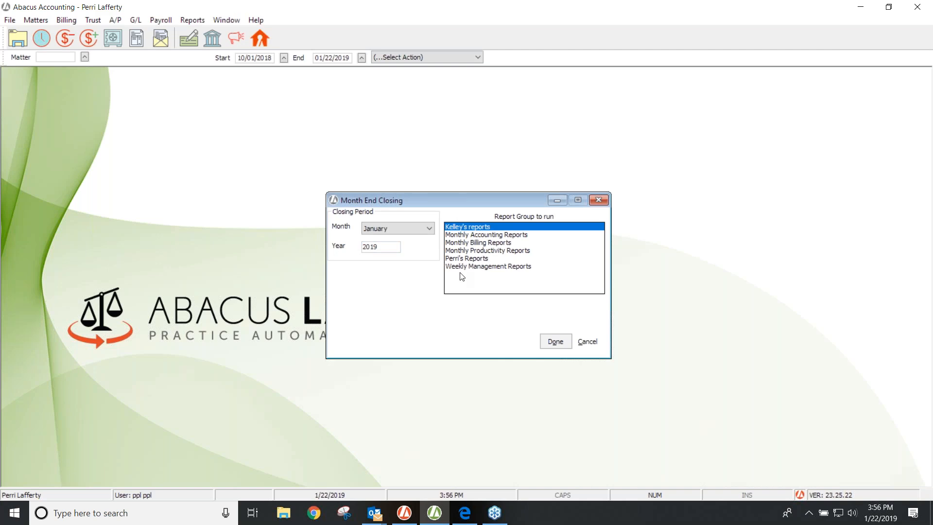
click(585, 342)
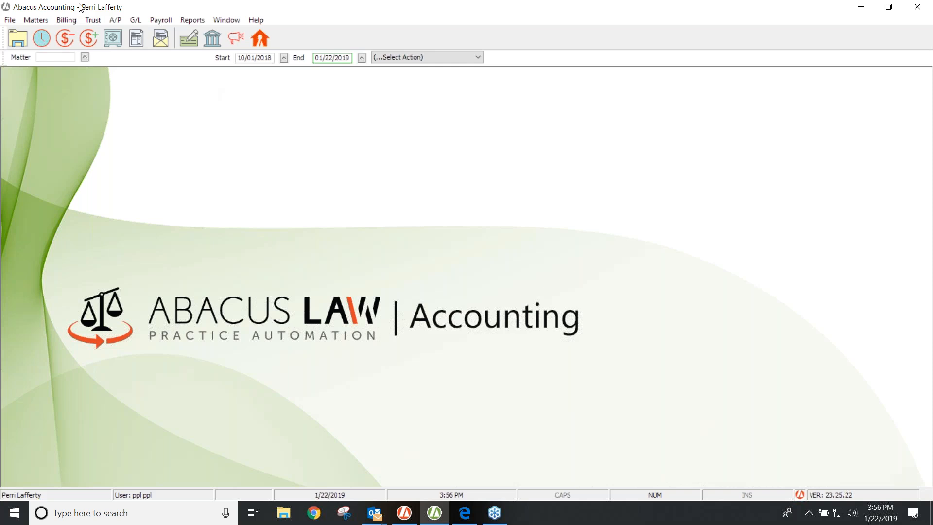
Open Year End Closing to review its warning and date range, and close it without running the closing.
click(133, 22)
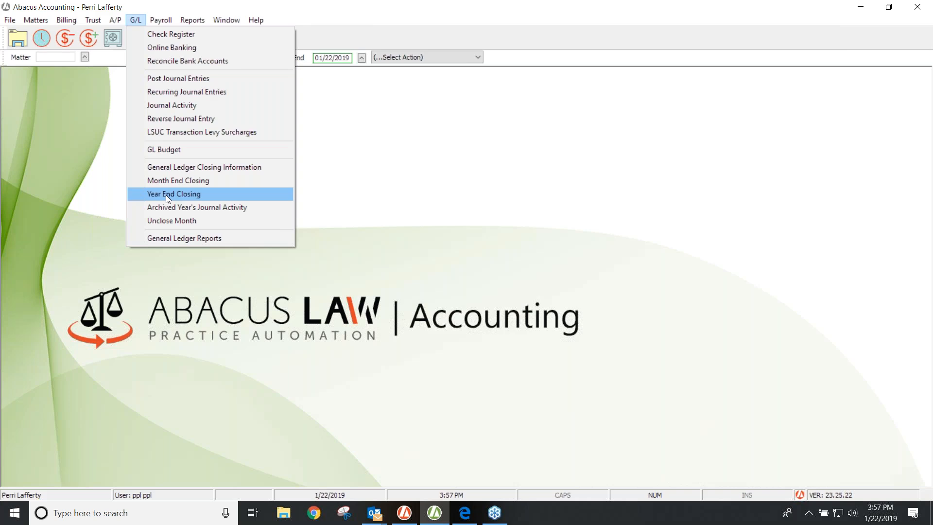
click(165, 194)
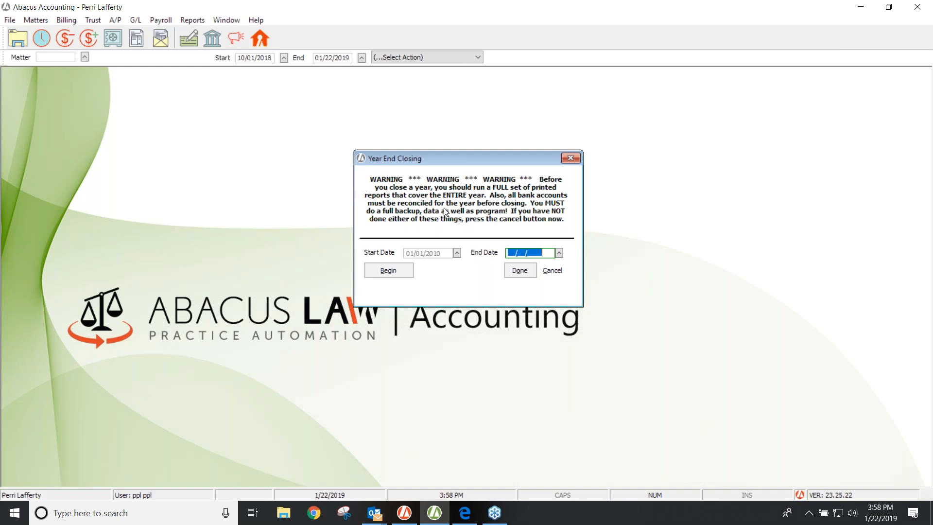
click(573, 159)
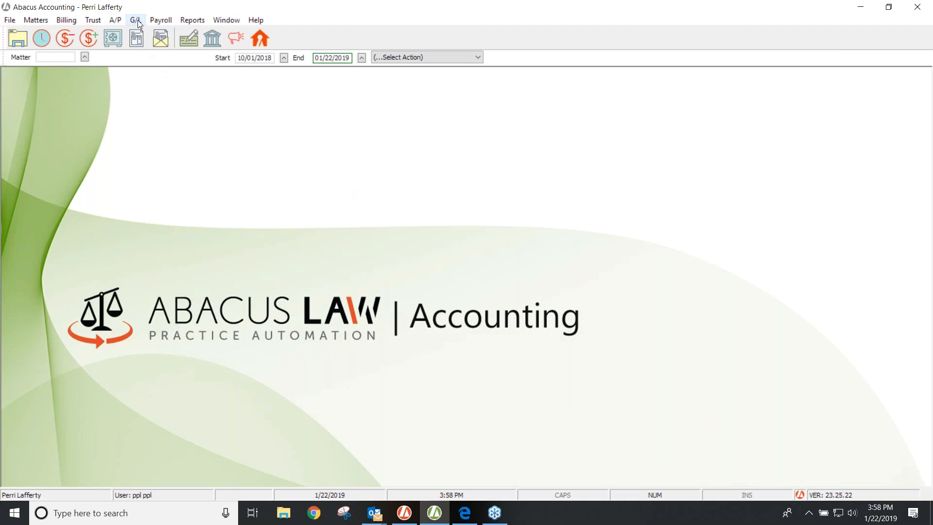
Open the Archived Year's Journal Activity to view its date range and filter options, and close it.
click(136, 20)
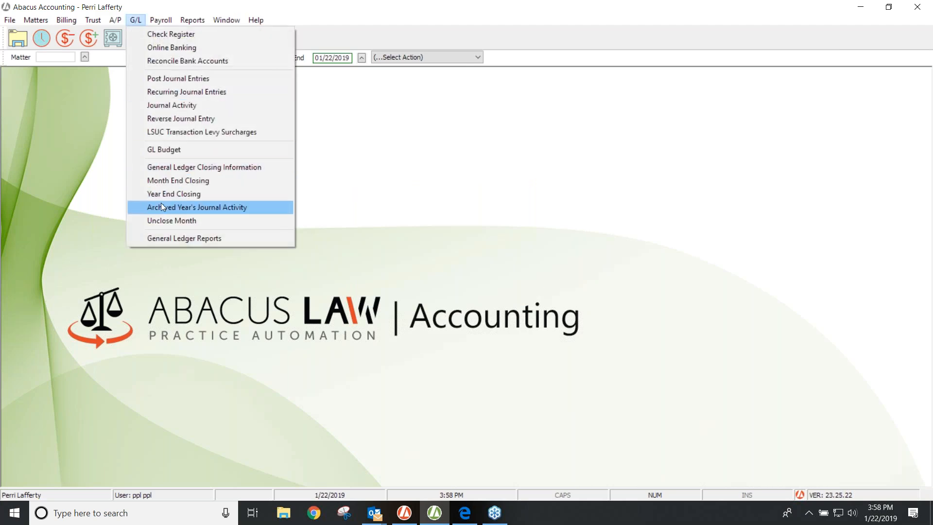
click(196, 207)
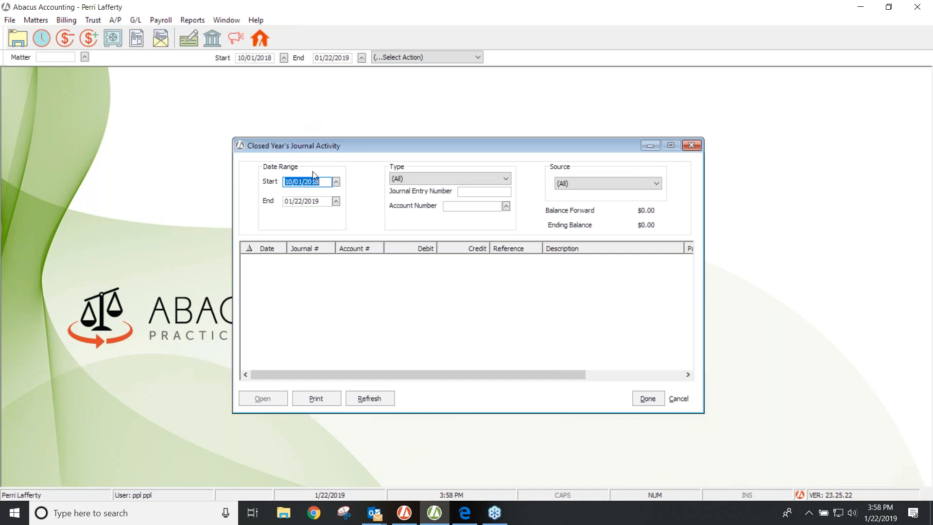
click(692, 145)
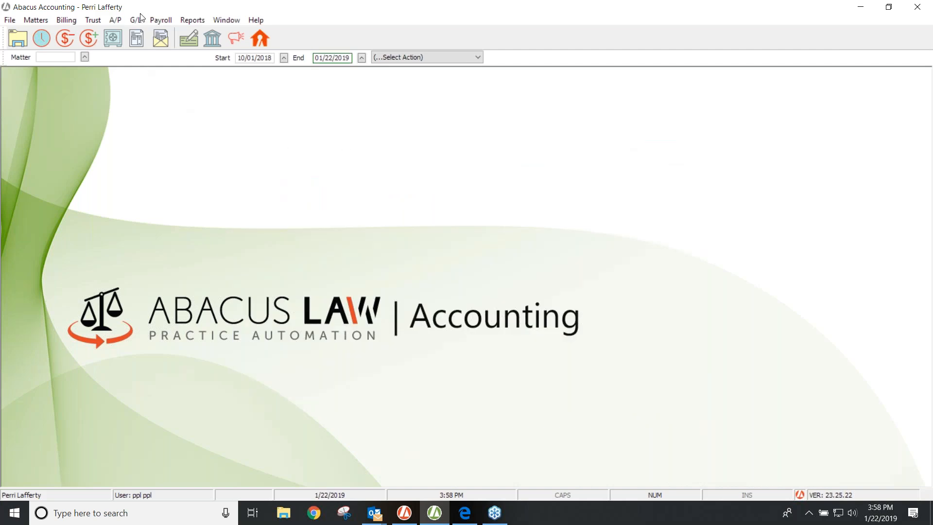
Open the General Ledger Reports and view the criteria of the Cash Disbursements Detail and Balance Sheet reports.
click(136, 19)
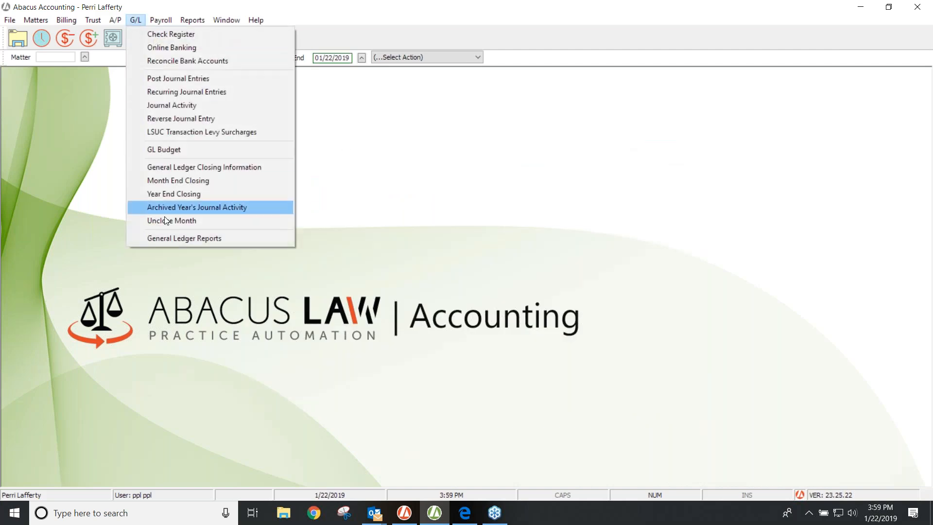
click(173, 237)
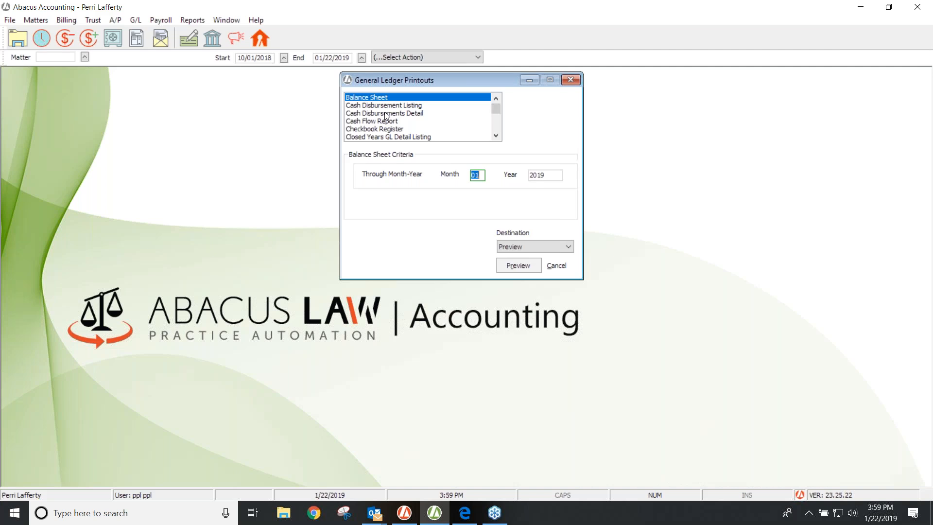
click(385, 113)
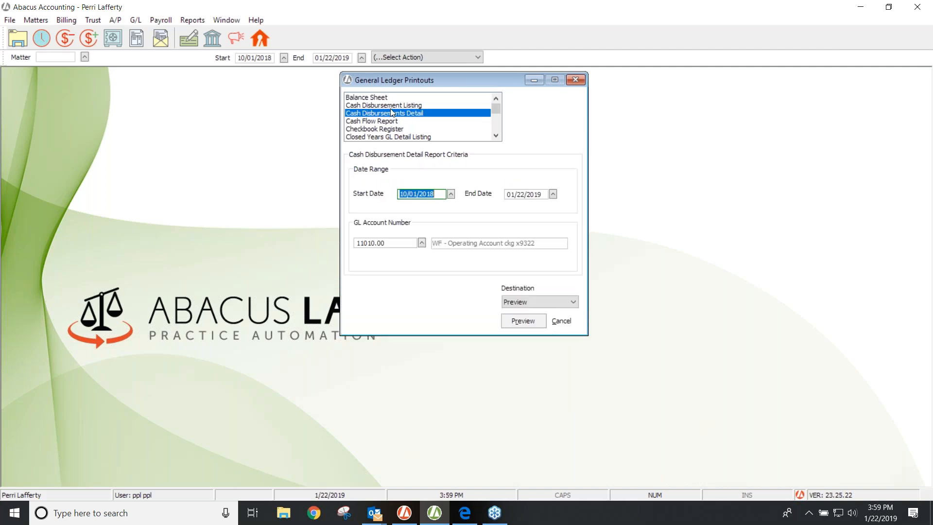
click(378, 97)
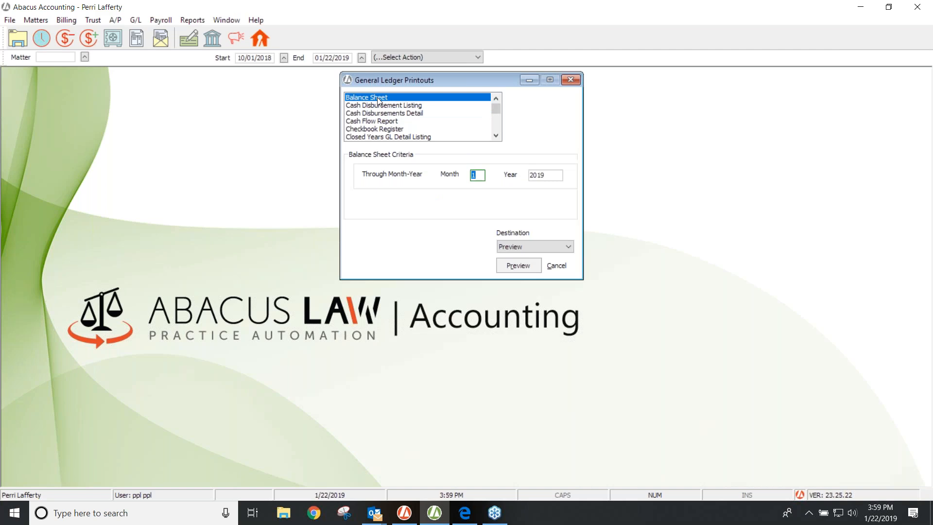
Look through the general ledger report list and view the criteria of Income Statements and the Income/Expense Summary Report.
click(496, 136)
click(496, 136)
click(496, 136)
click(495, 136)
click(496, 136)
click(496, 136)
click(496, 136)
click(496, 136)
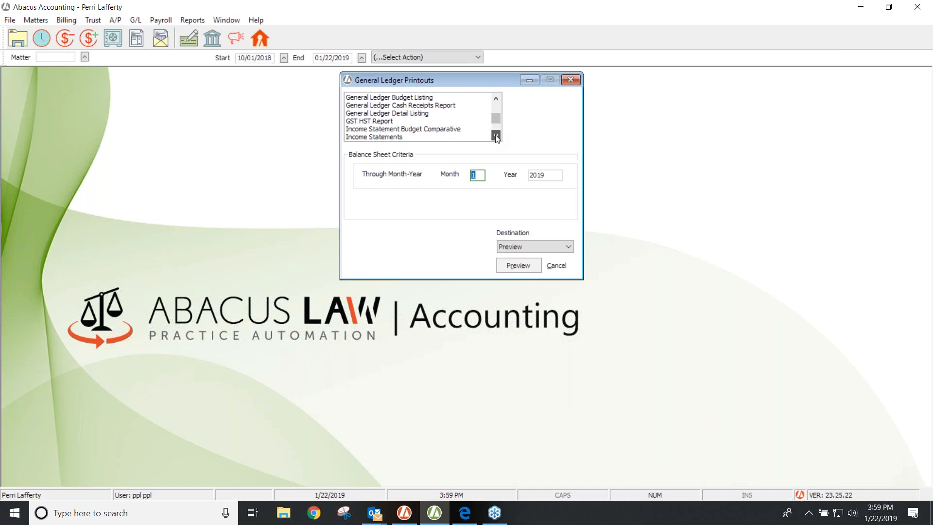
click(495, 136)
click(395, 129)
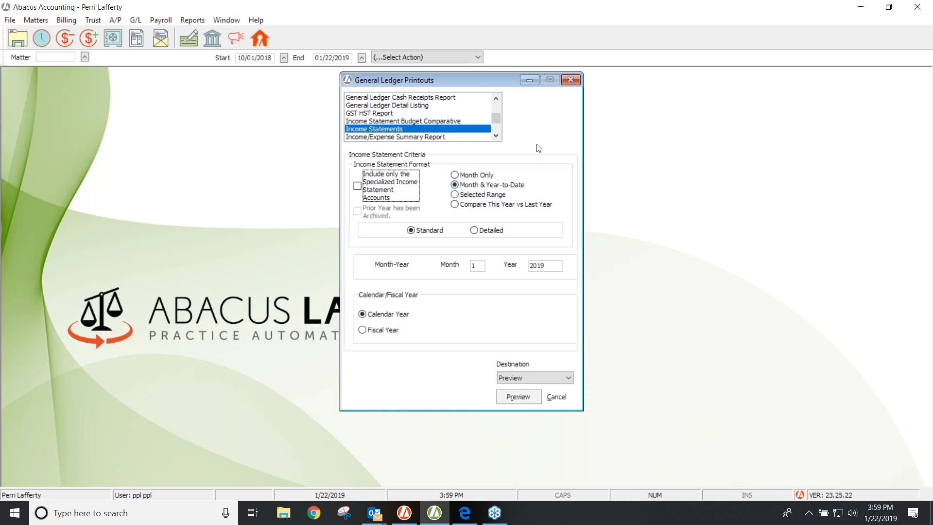
click(395, 137)
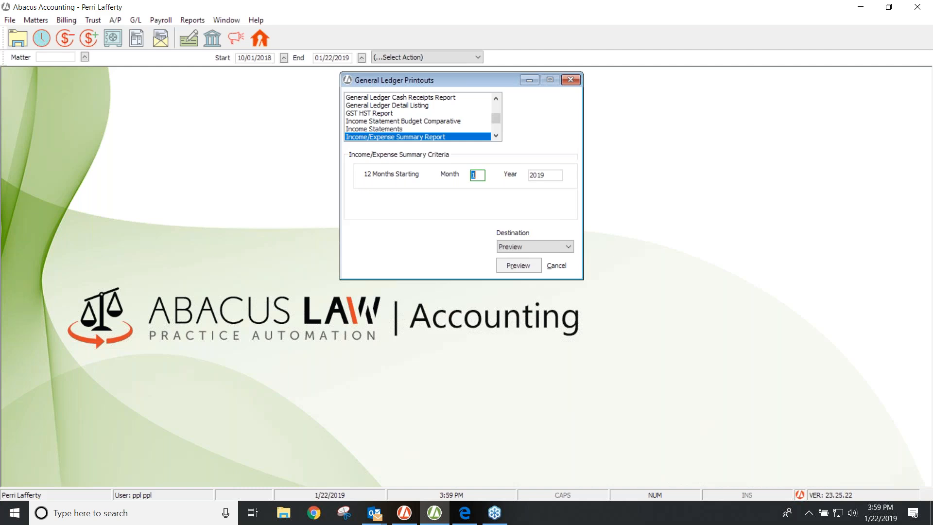
Preview the Trial Balance for all accounts from 01/01/2010 to 01/22/2019, and close the preview and the General Ledger Printouts window.
click(496, 134)
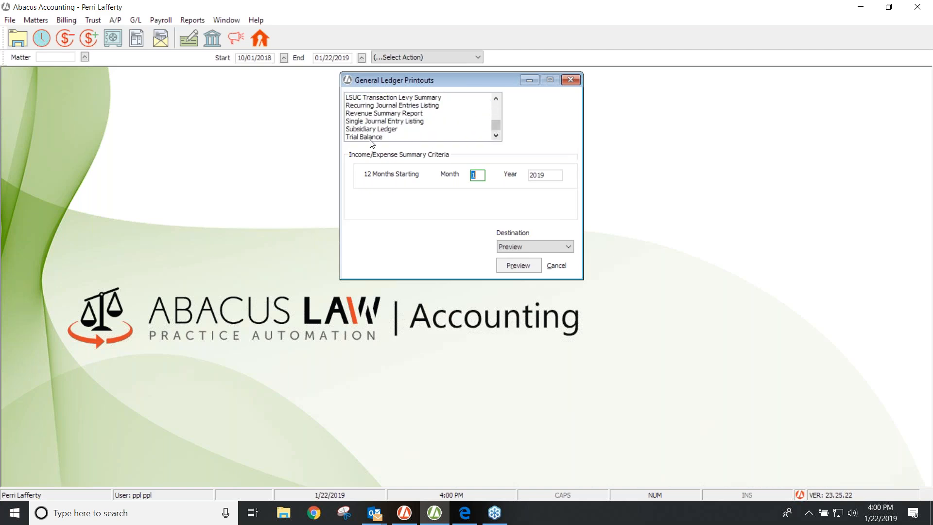
click(366, 137)
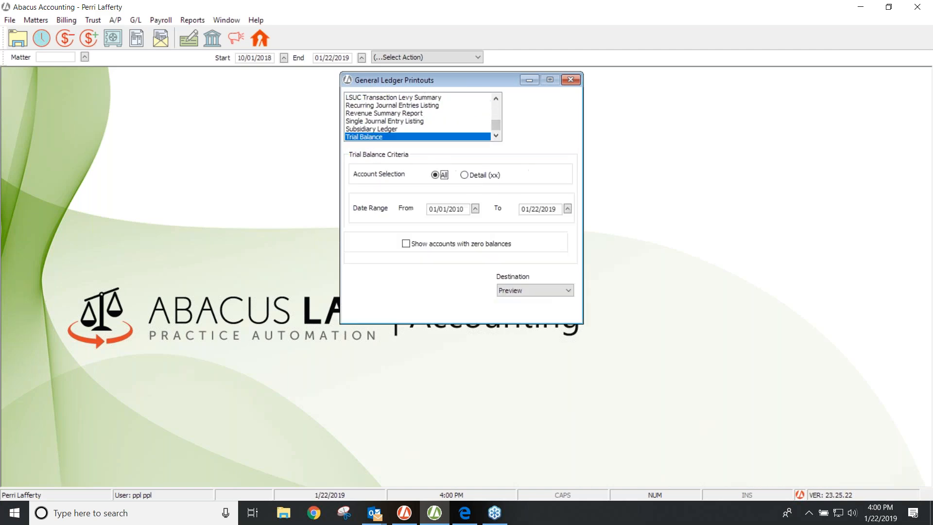
click(528, 310)
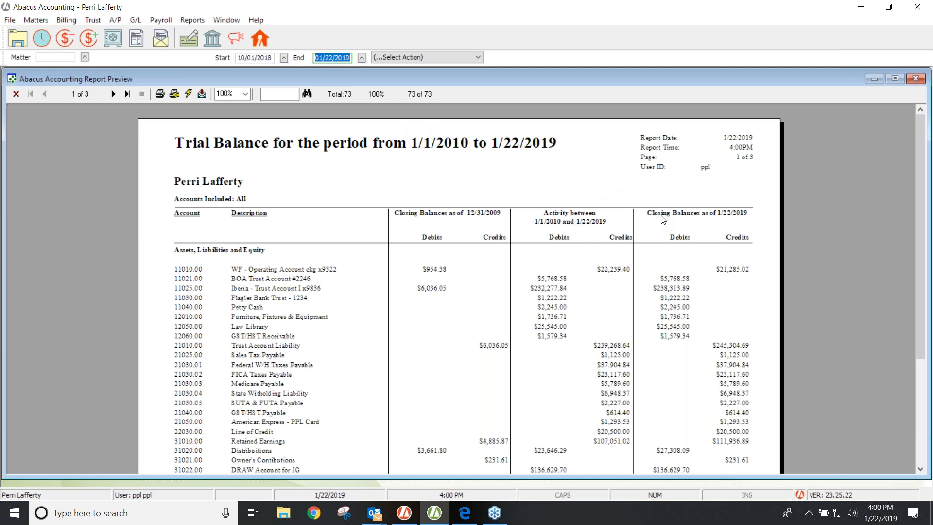
click(16, 94)
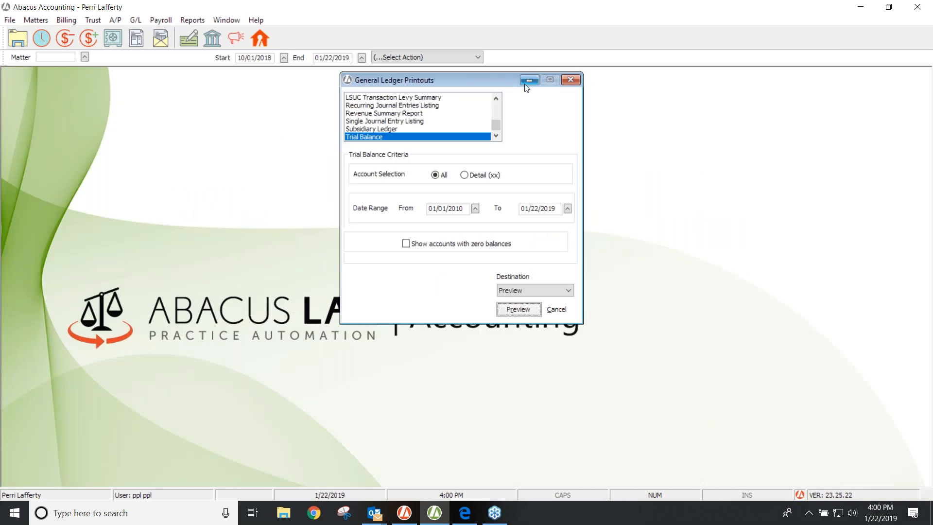
click(570, 80)
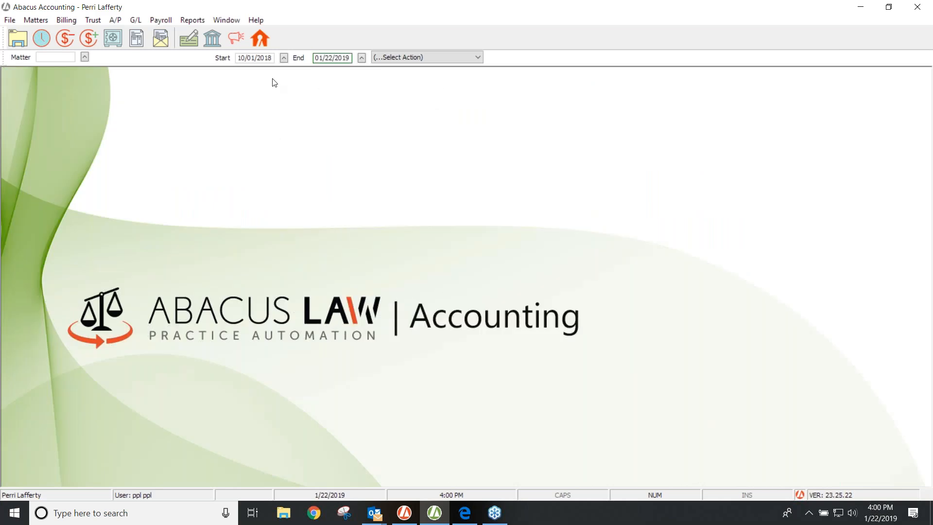
Open the Report Groups, select the group just above Weekly Management Reports, and expand the available Accounts Payable reports.
click(192, 21)
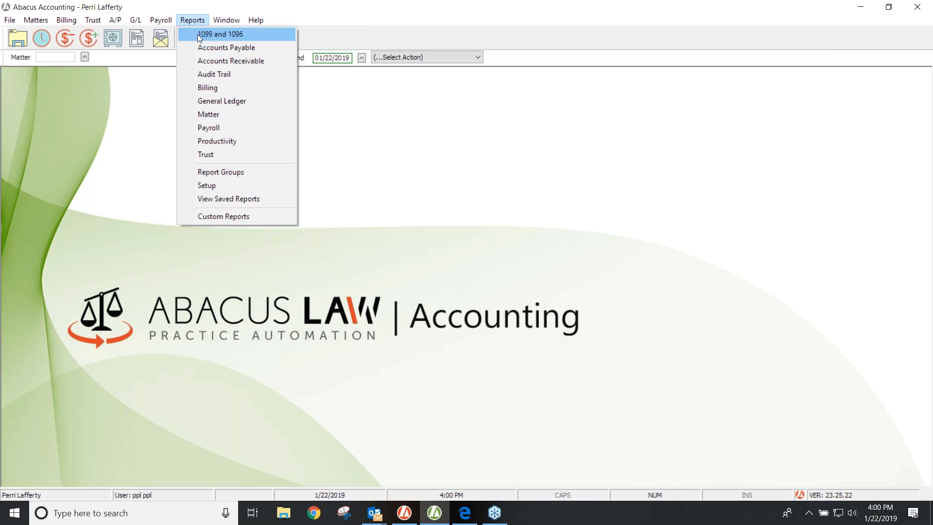
click(225, 171)
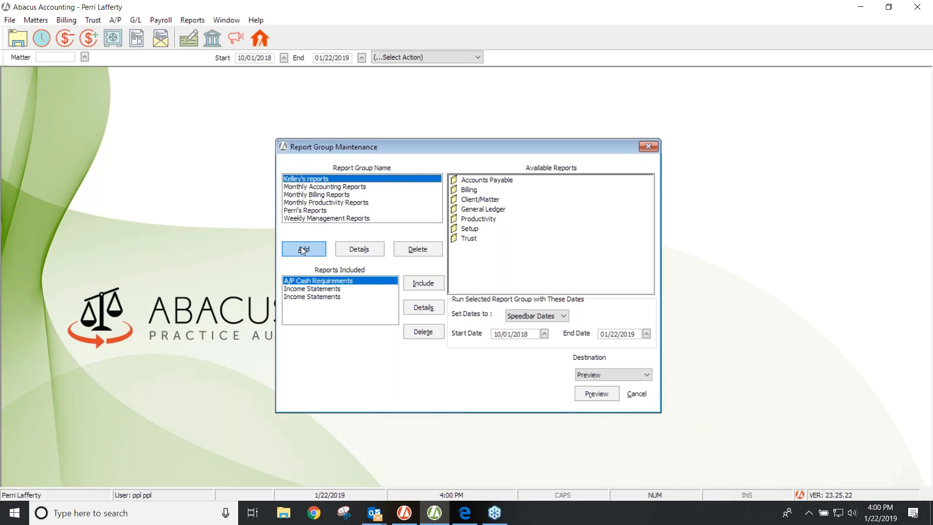
click(302, 210)
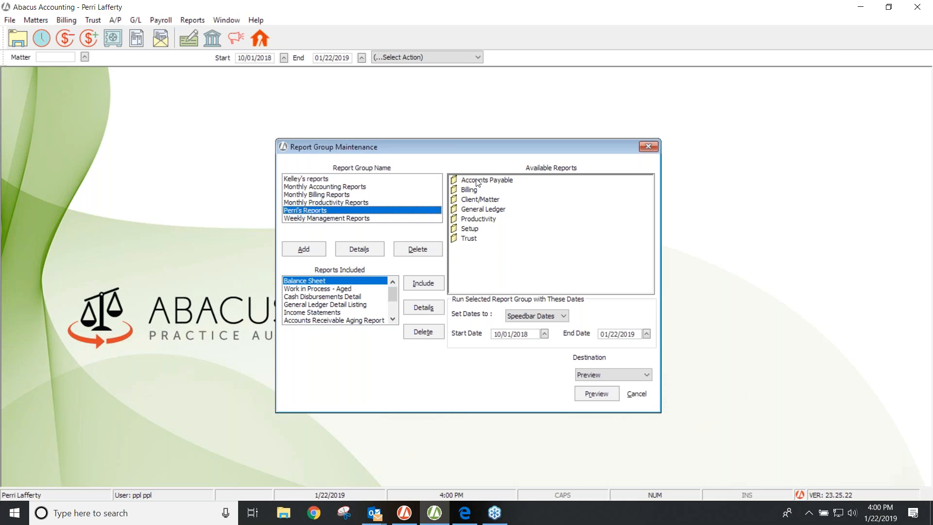
double_click(456, 181)
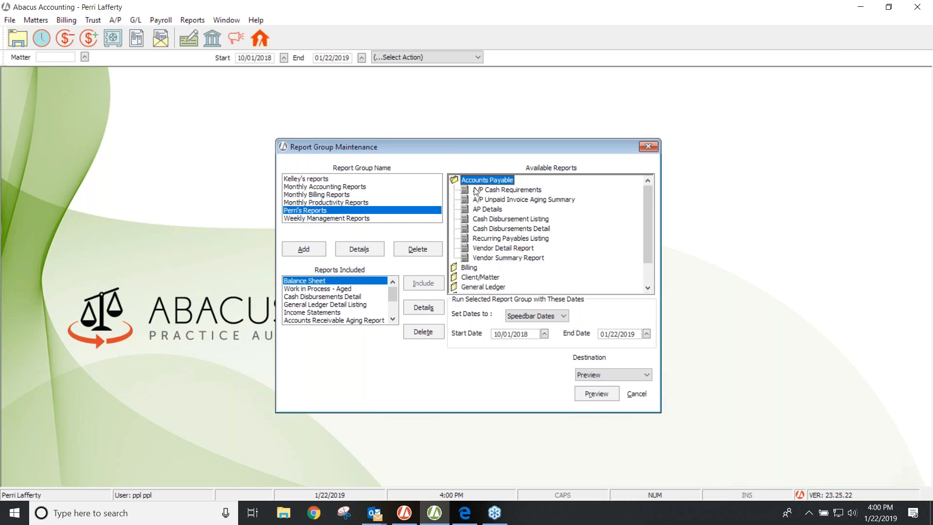
Include the Cash Disbursements Detail report for the operating account in the selected report group, suppressing the date note, and collapse the Accounts Payable reports.
click(493, 229)
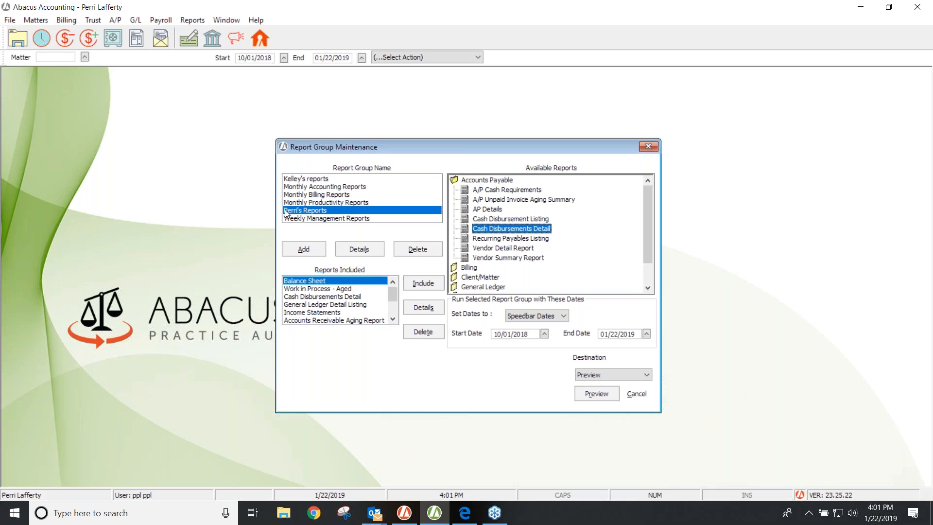
click(423, 281)
click(375, 278)
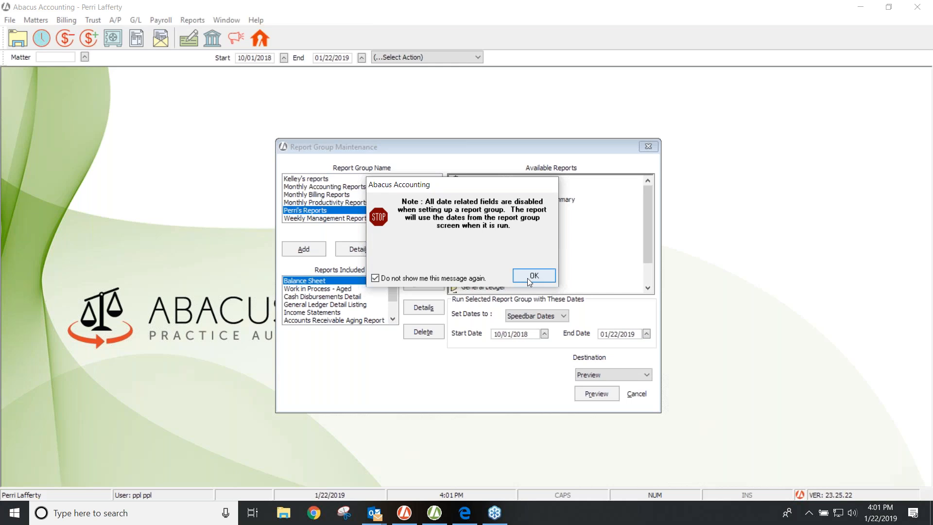
click(531, 278)
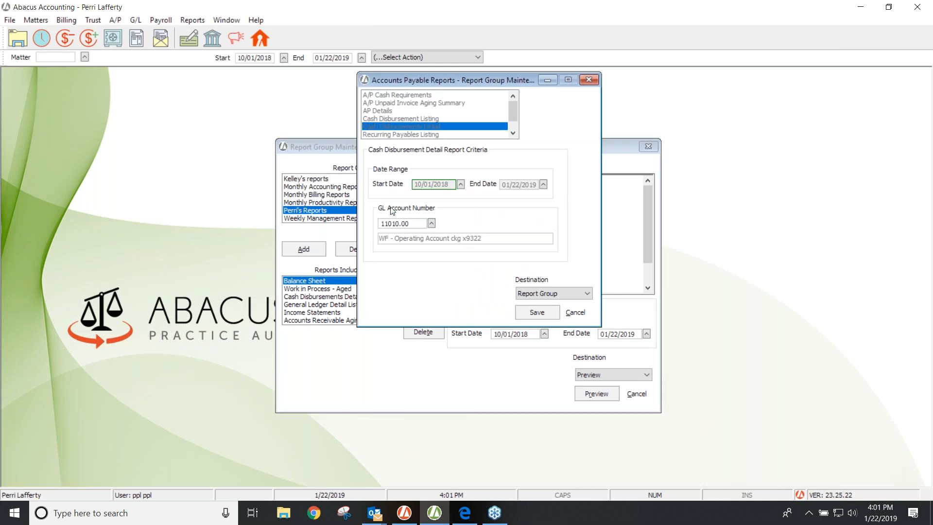
click(421, 218)
click(535, 310)
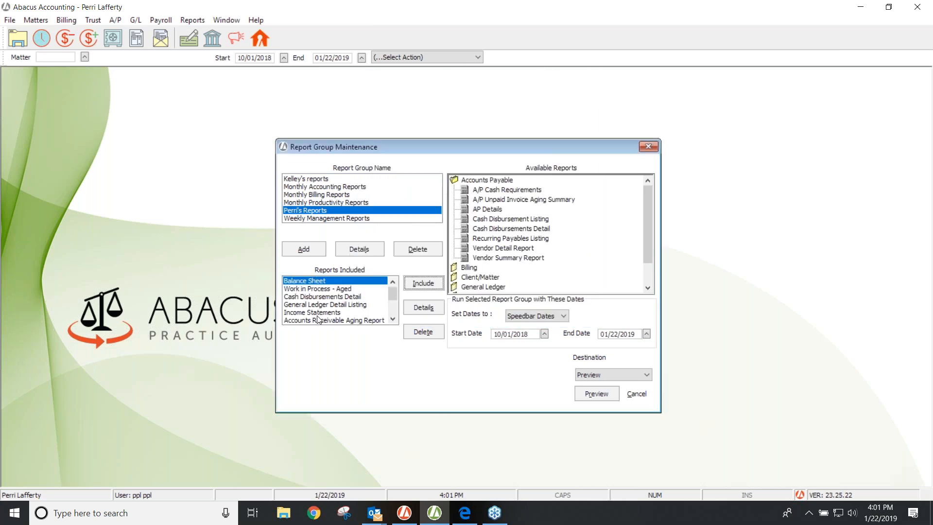
double_click(455, 181)
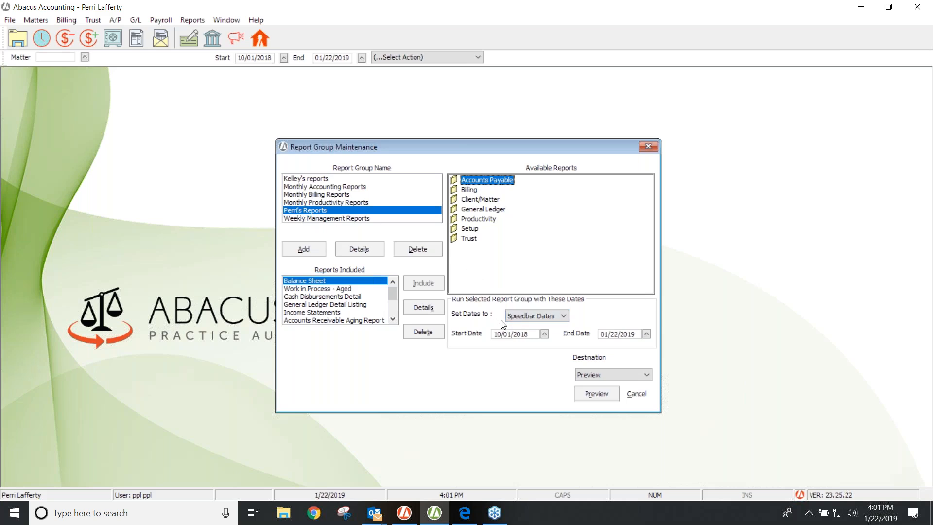
Review the date presets and output destinations for running the report group, and close Report Group Maintenance.
click(564, 315)
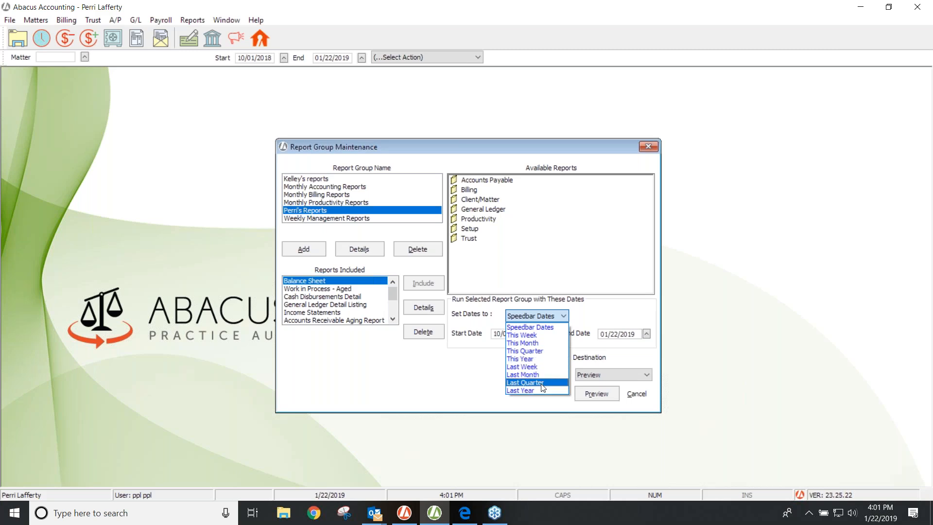
click(615, 313)
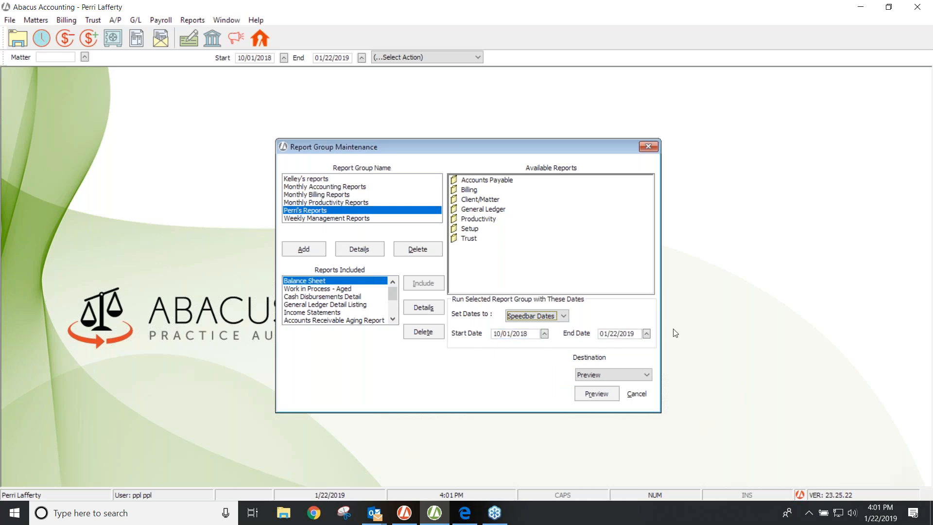
click(647, 372)
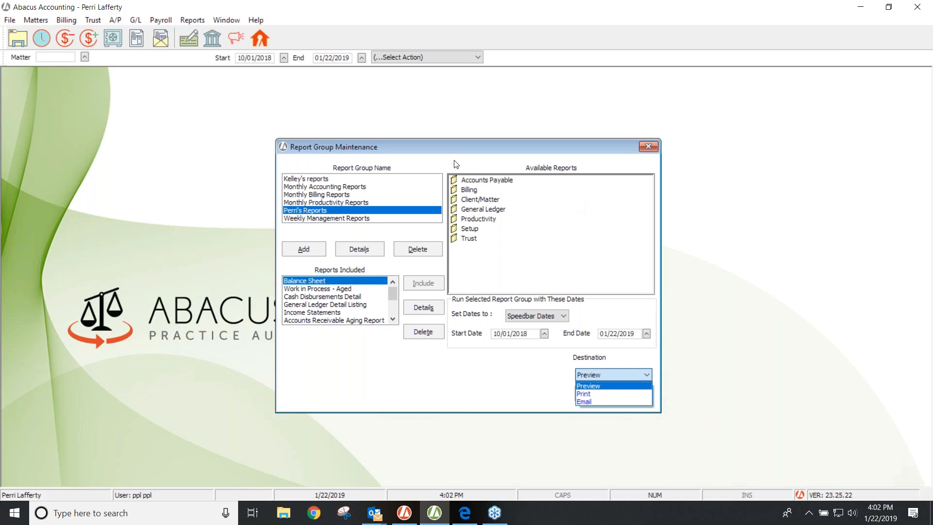
click(649, 147)
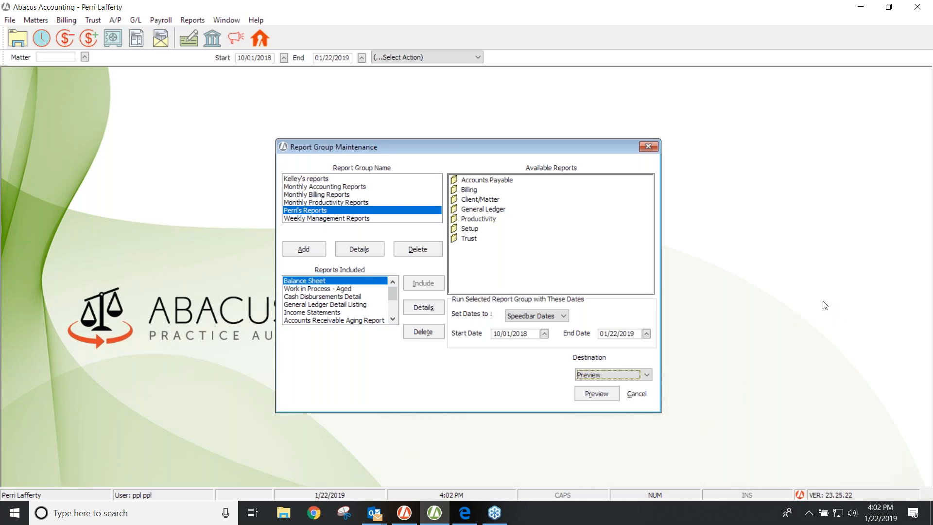
click(648, 147)
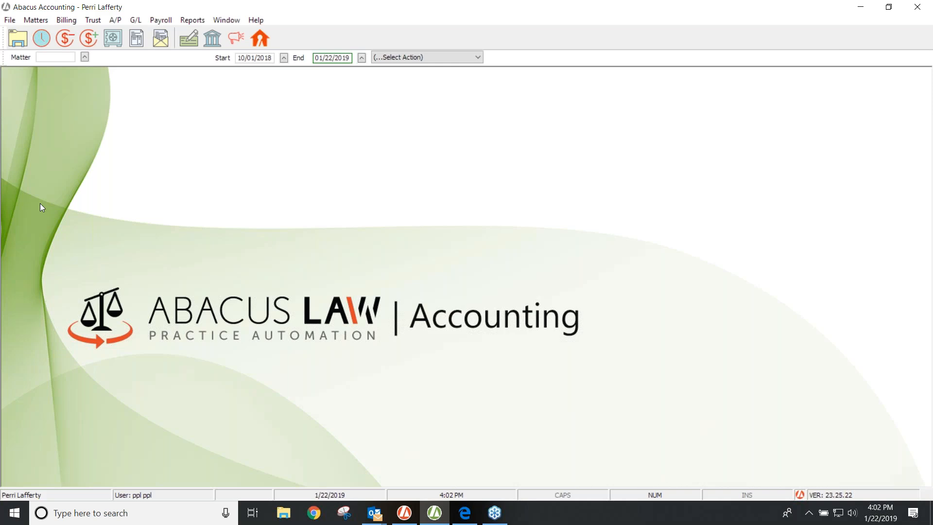
Open the Demand Check Writer from accounts payable to view its check form, and close it without writing a check.
click(68, 21)
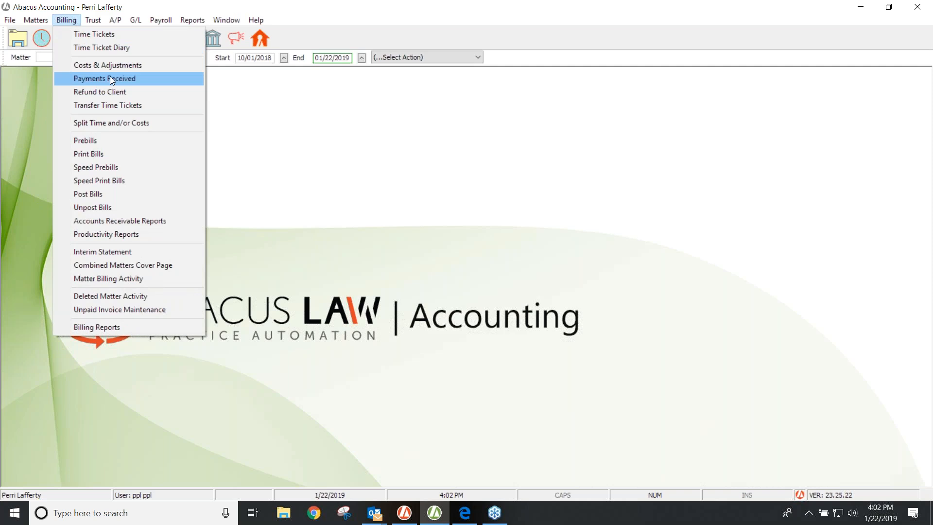
mouse_move(115, 21)
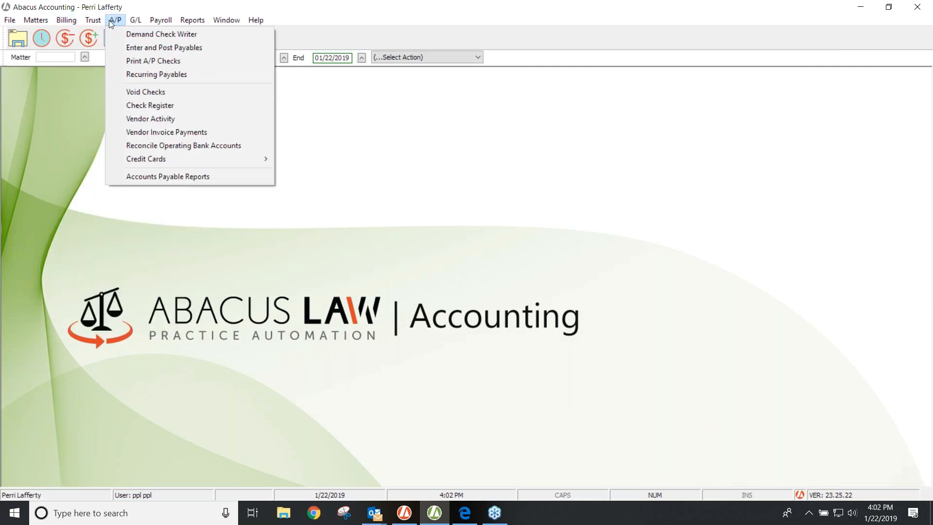
click(133, 35)
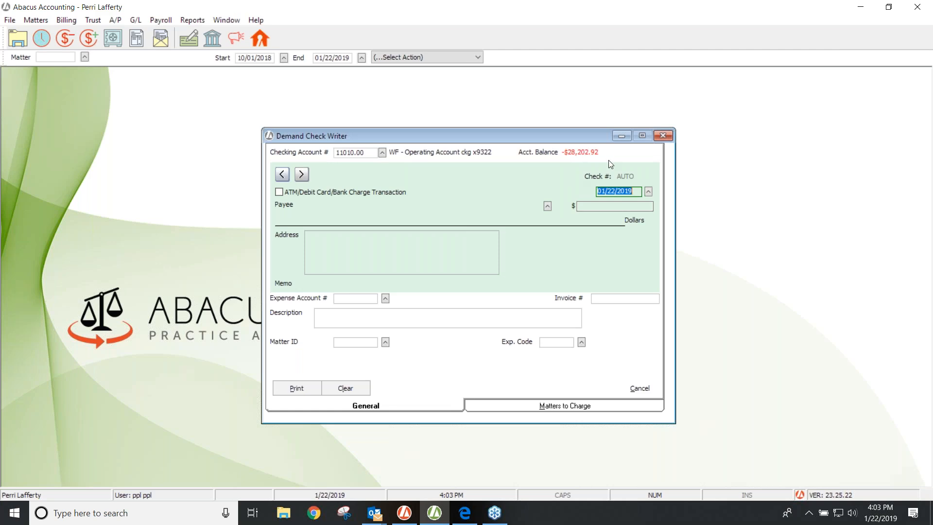
click(662, 135)
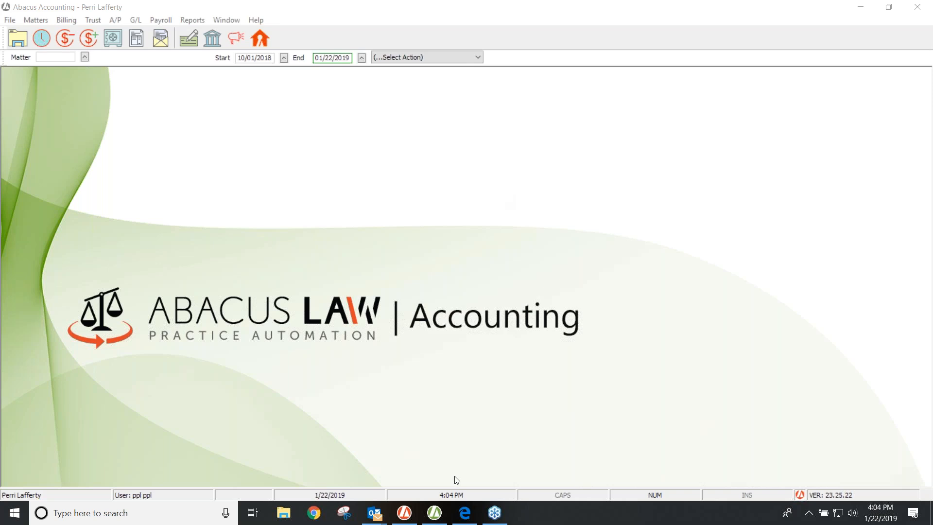
Switch to the AbacusNext website in Microsoft Edge and find the Support links in the page footer.
click(463, 517)
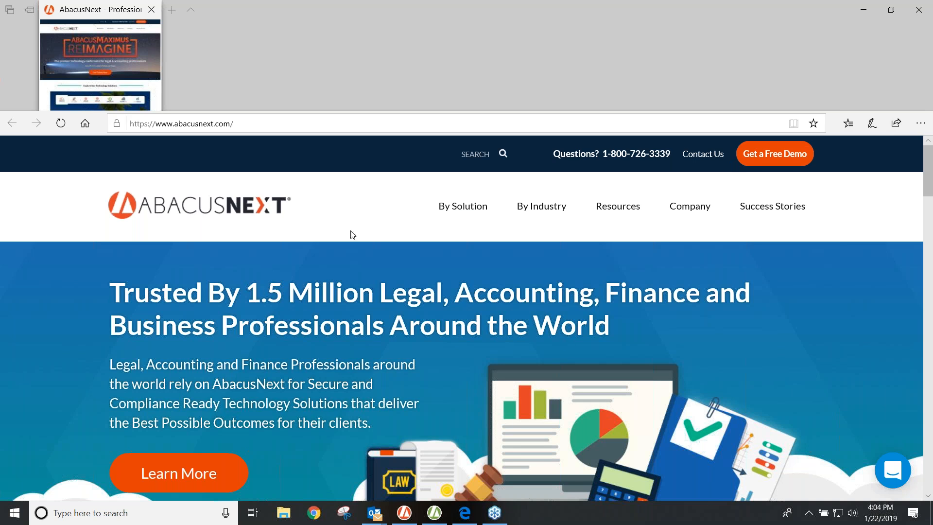
drag(929, 158, 929, 442)
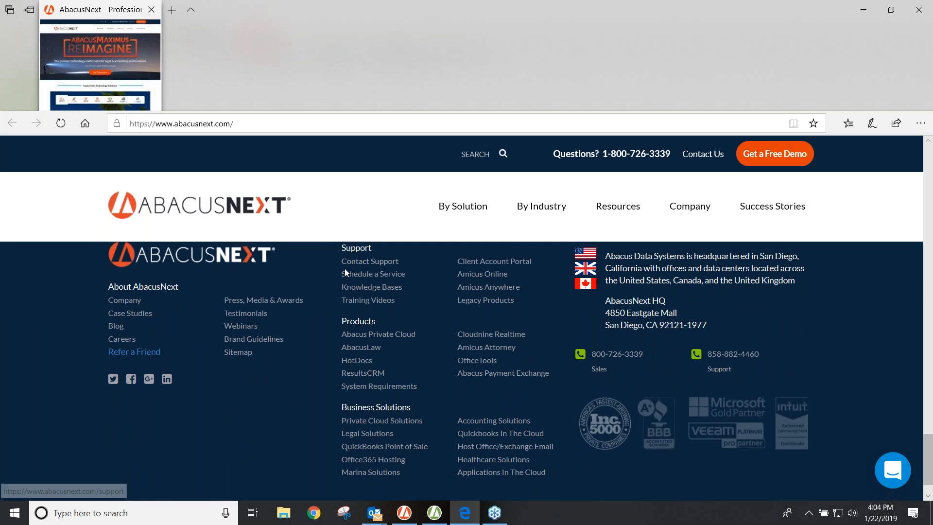
Open Schedule a Service from the Support links, continue past the introduction, and choose AbacusLaw as the product.
click(382, 275)
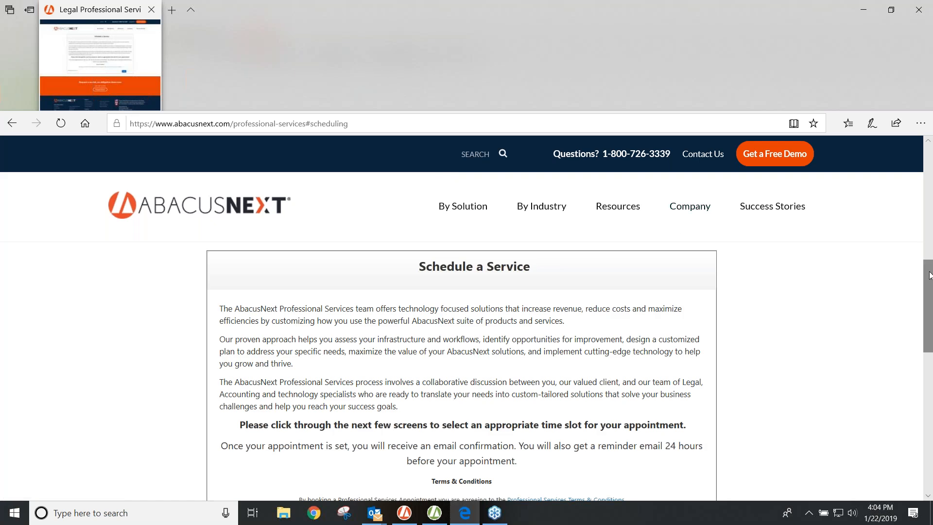
drag(929, 276, 929, 311)
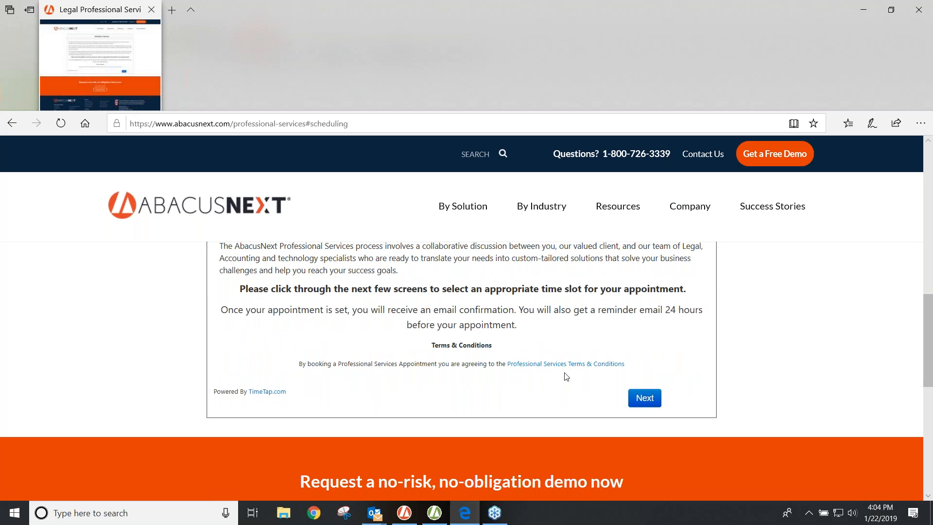
click(645, 398)
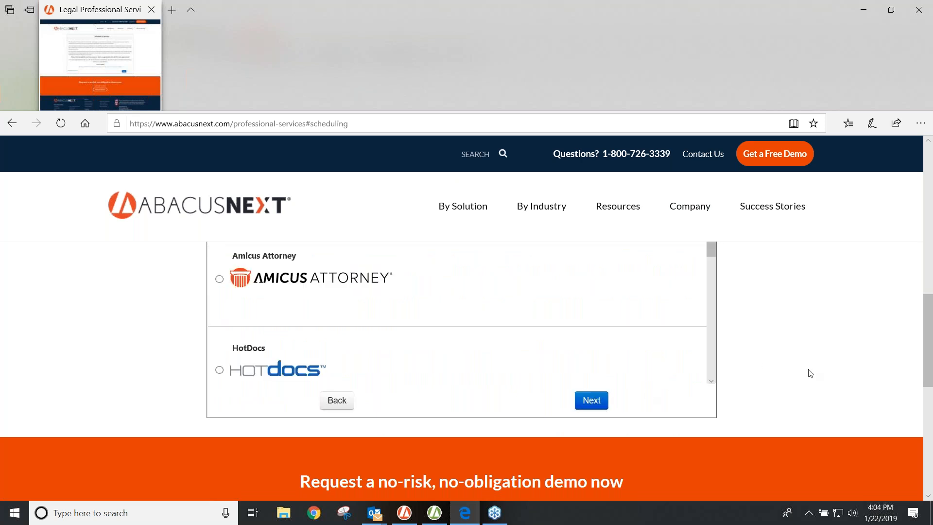
drag(925, 374, 925, 319)
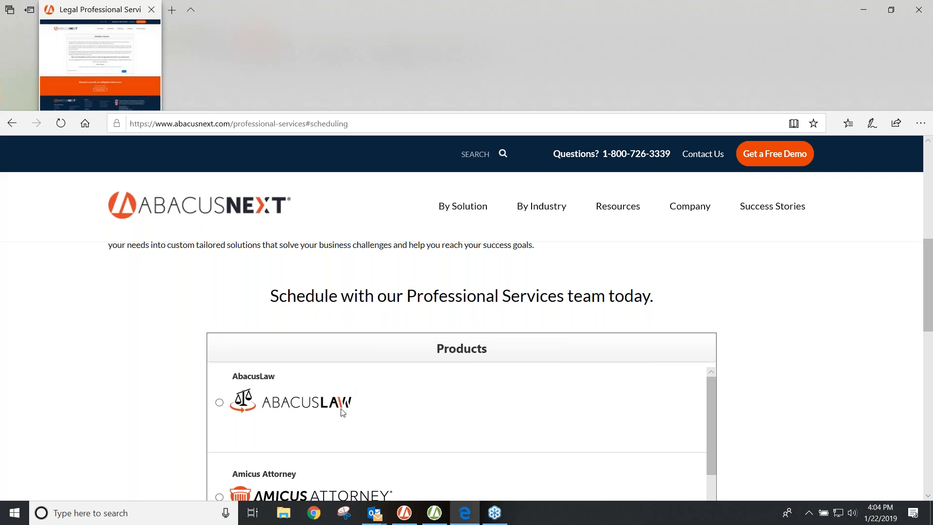
click(220, 402)
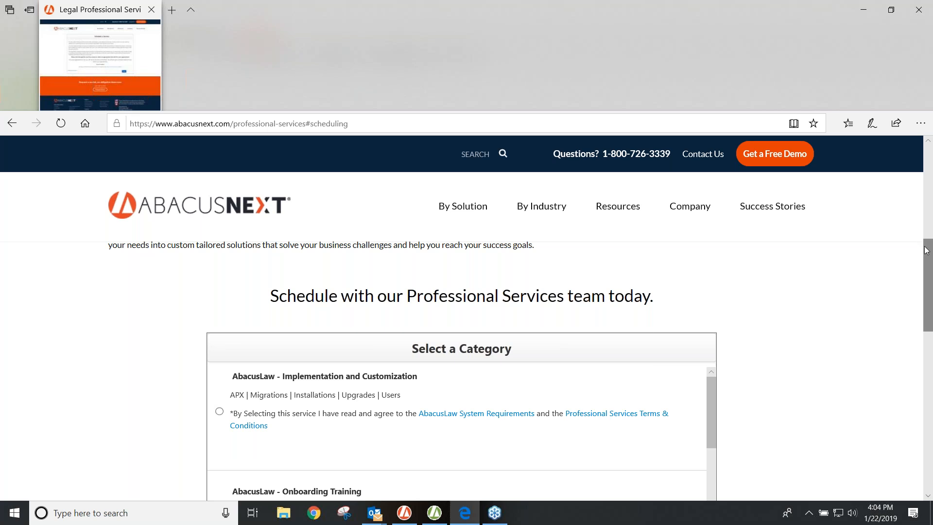
Look through the AbacusLaw service categories and select Abacus Accounting & Billing - Training.
drag(927, 250, 927, 260)
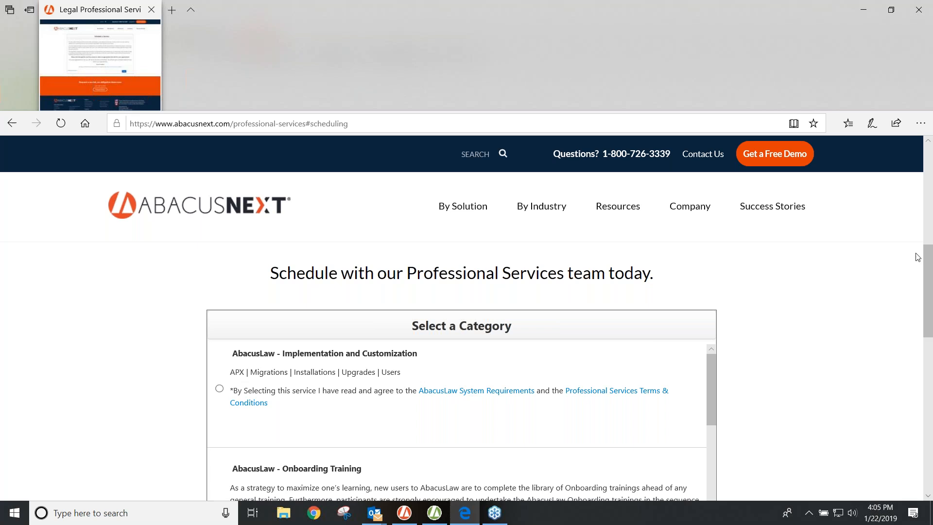
mouse_move(930, 259)
mouse_down()
mouse_move(931, 304)
mouse_move(930, 260)
mouse_up()
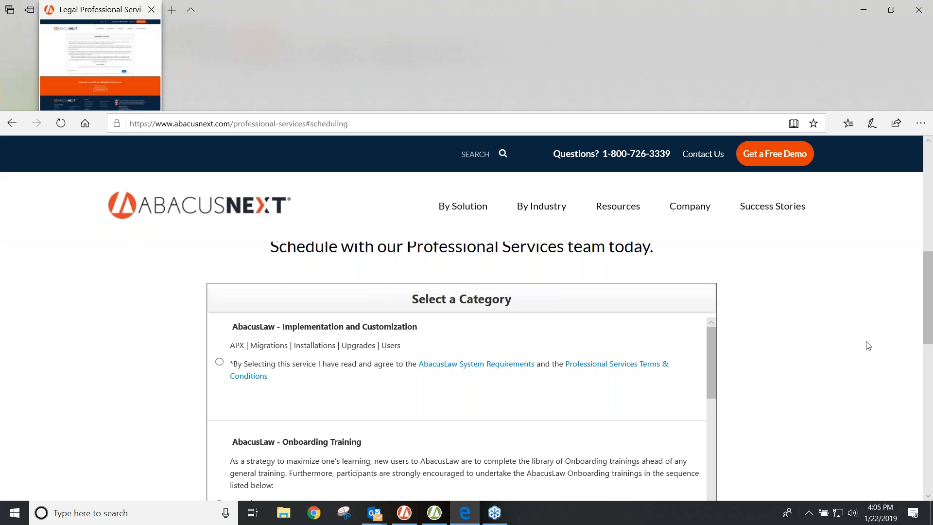
drag(710, 335, 732, 436)
drag(732, 440, 733, 444)
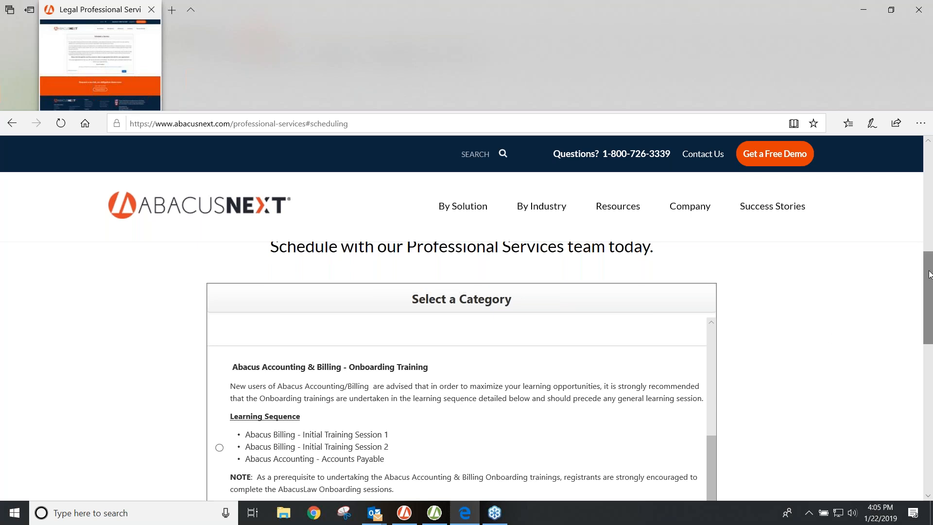
drag(930, 272, 931, 298)
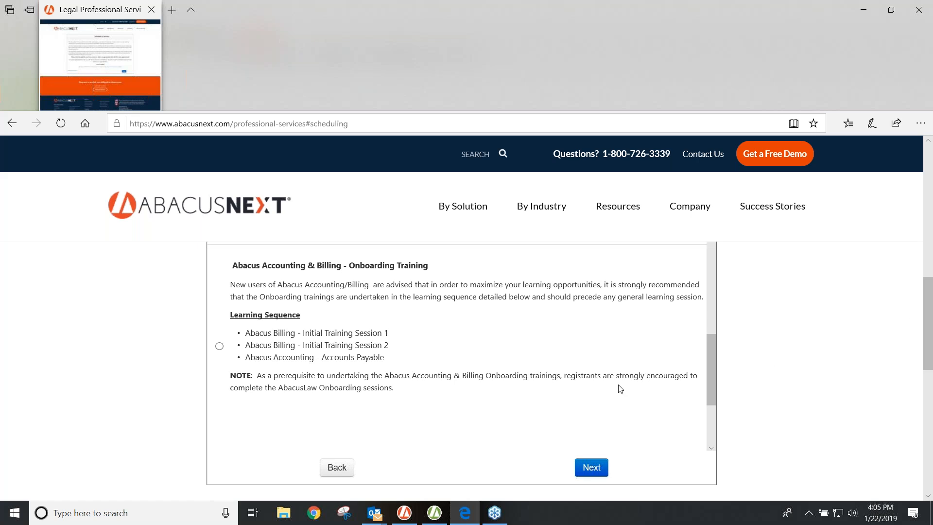
click(588, 468)
drag(709, 368, 712, 409)
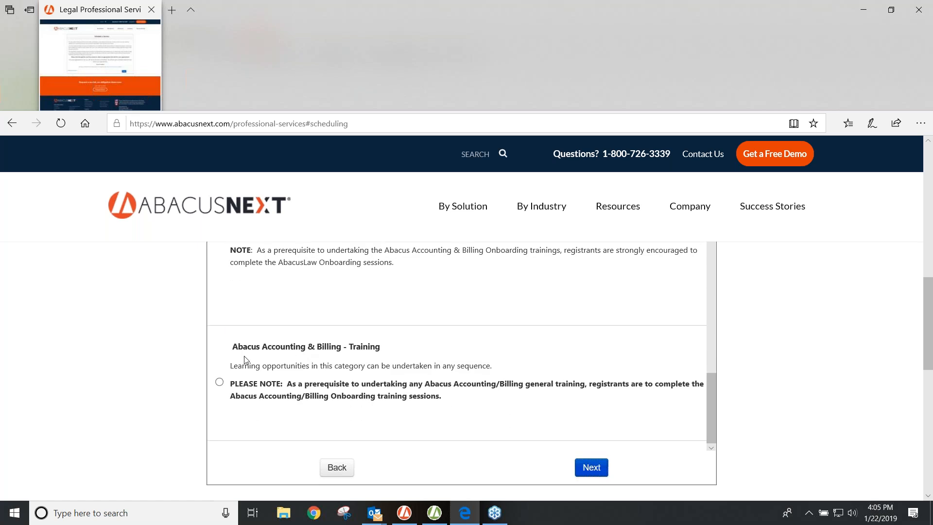
click(219, 381)
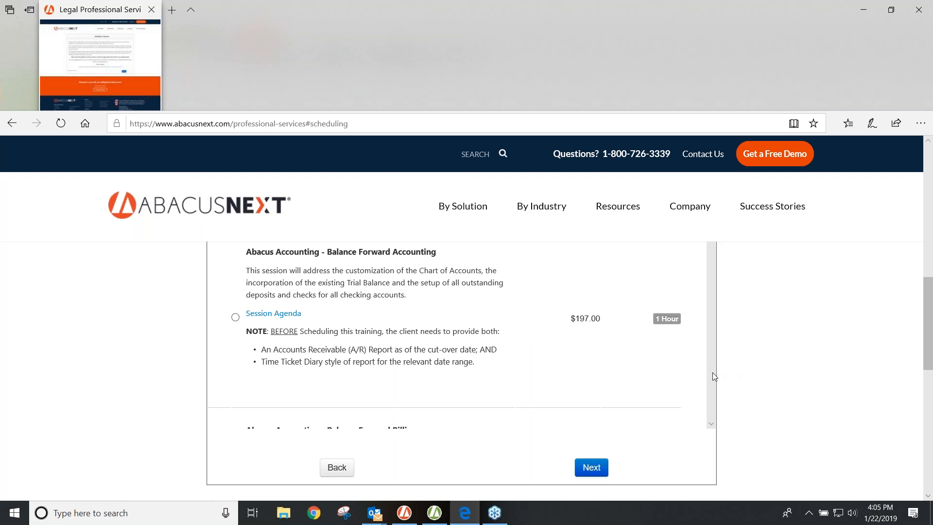
Review the available accounting and billing training sessions, and close the browser to return to Abacus Accounting.
scroll(709, 370, down, 10)
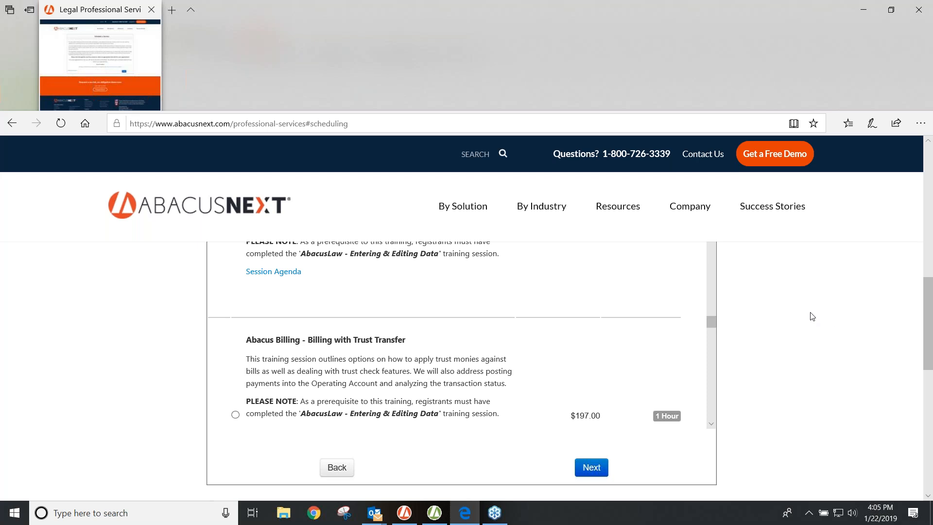
drag(712, 321, 710, 308)
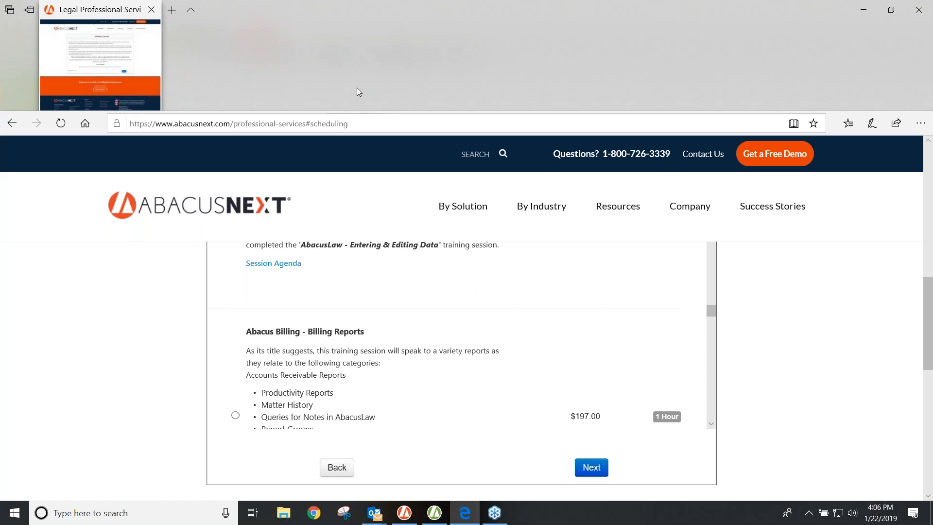
click(151, 10)
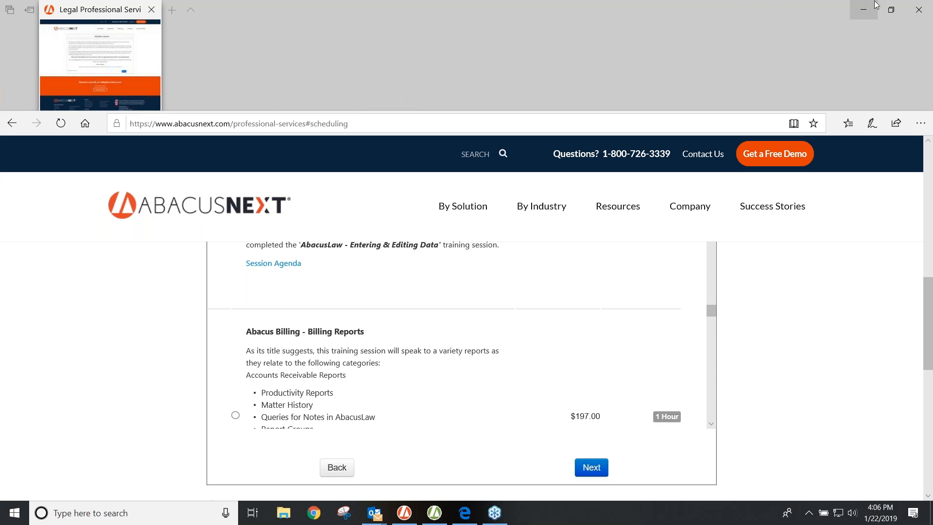
click(918, 10)
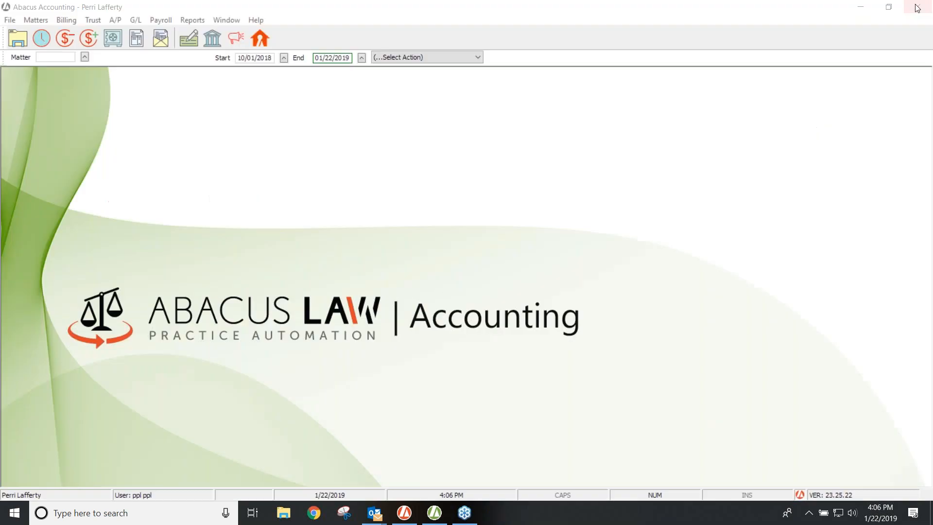